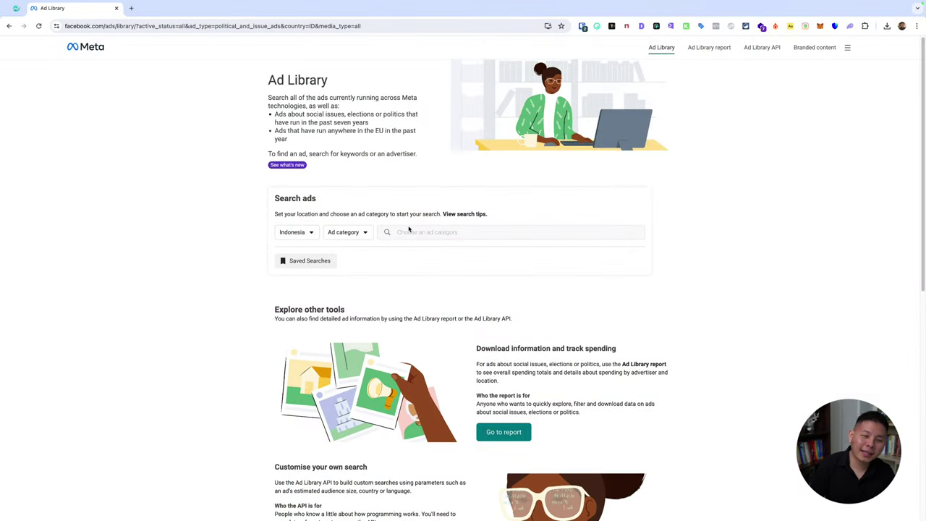
Step: Switch the Meta Ad Library category to All ads, keeping Indonesia as the country
click(358, 232)
click(347, 271)
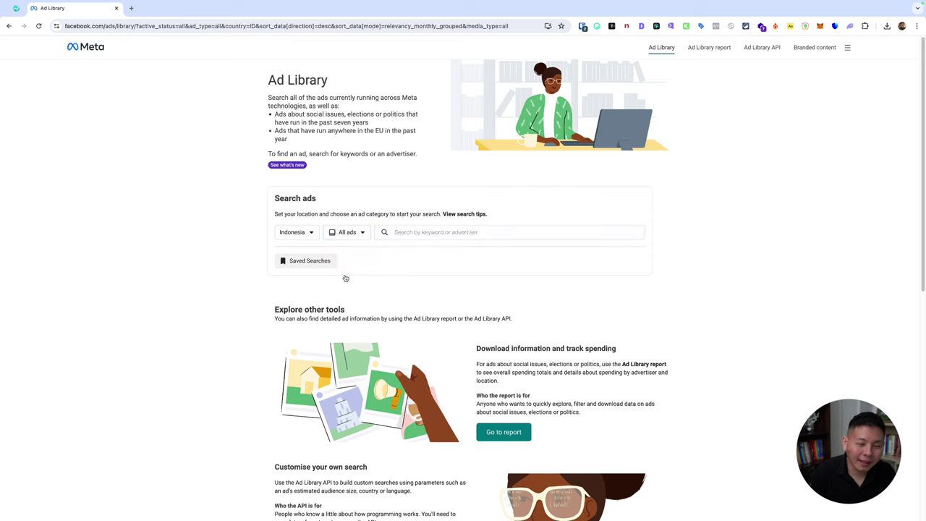
Step: Search Google for 'jasa pengiriman' in a new tab
click(131, 9)
text(jasa pengiriman)
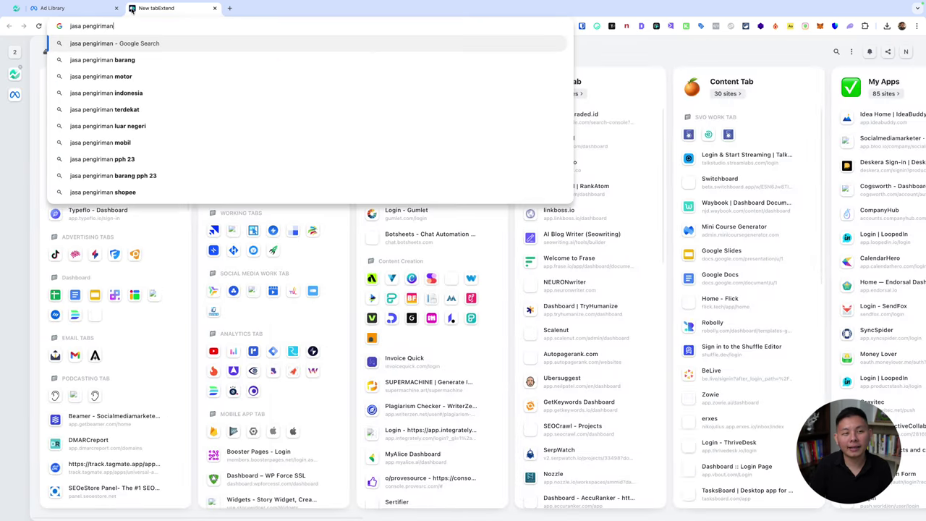
key(Return)
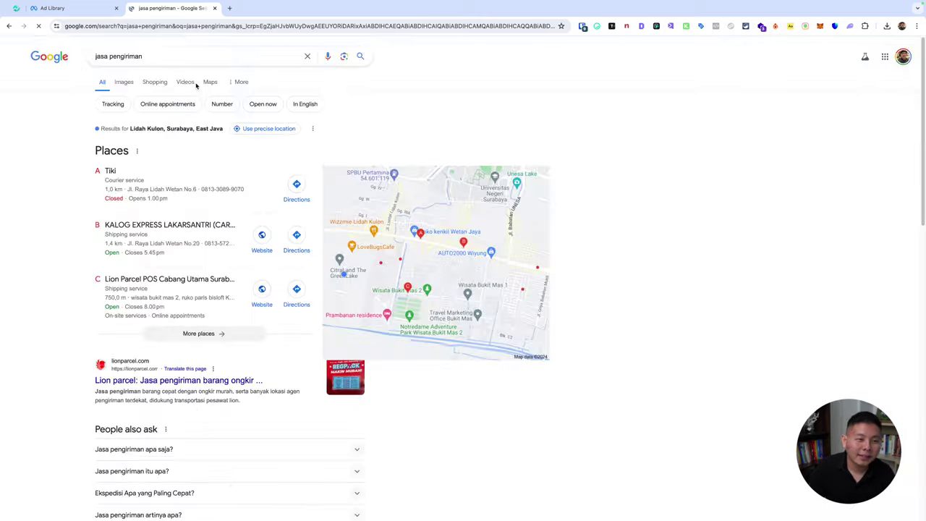
Step: Scroll down to the Sponsored results and open the everpro.id ad
scroll(102, 242, down, 3)
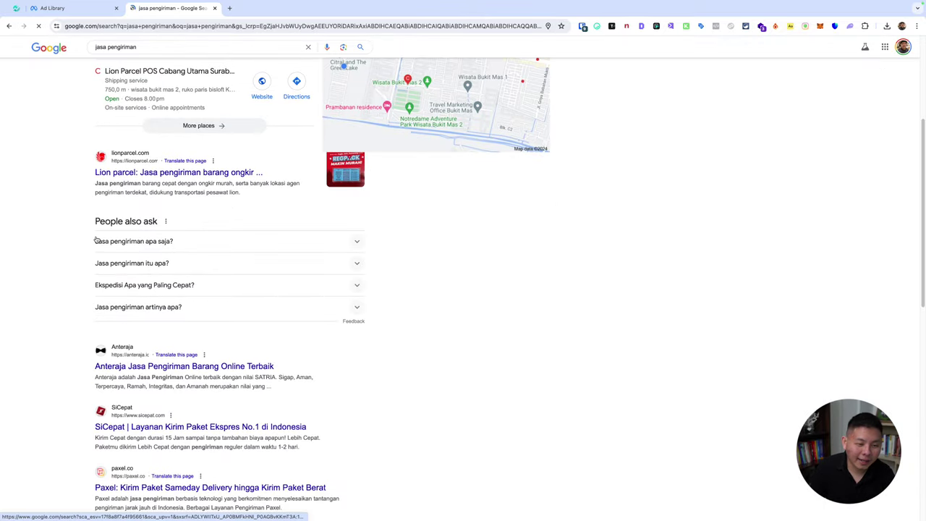
scroll(96, 239, down, 2)
scroll(96, 238, down, 2)
scroll(96, 237, down, 3)
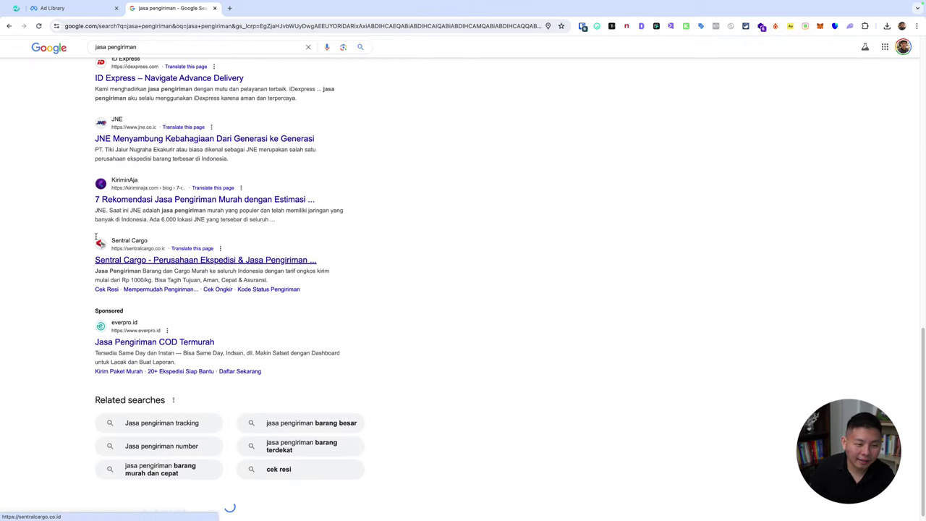
scroll(194, 243, down, 2)
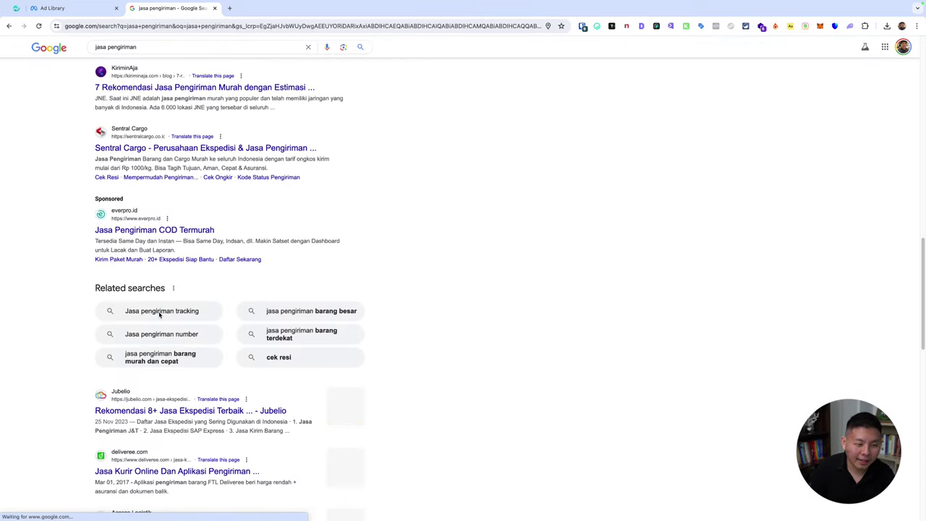
click(181, 231)
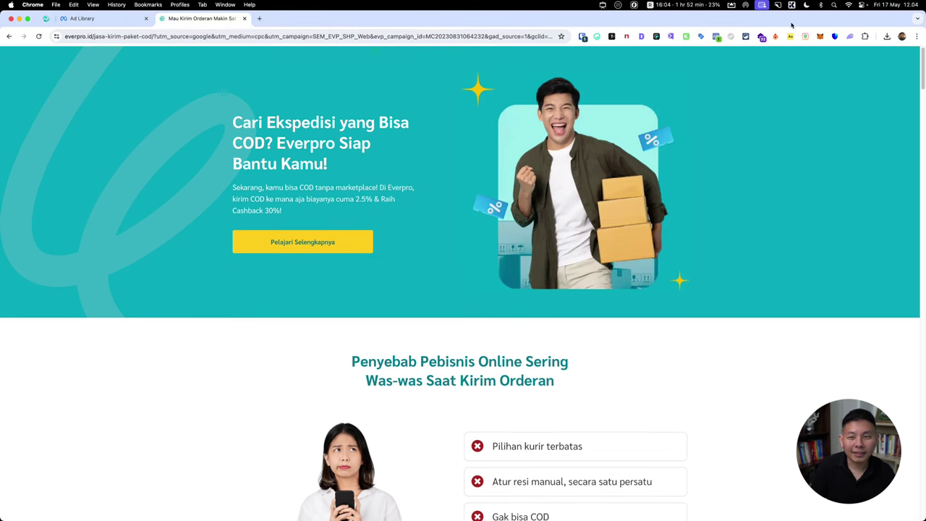
Step: Shrink the Everpro window to the left half and create a new blank Google Doc
drag(920, 14, 400, 5)
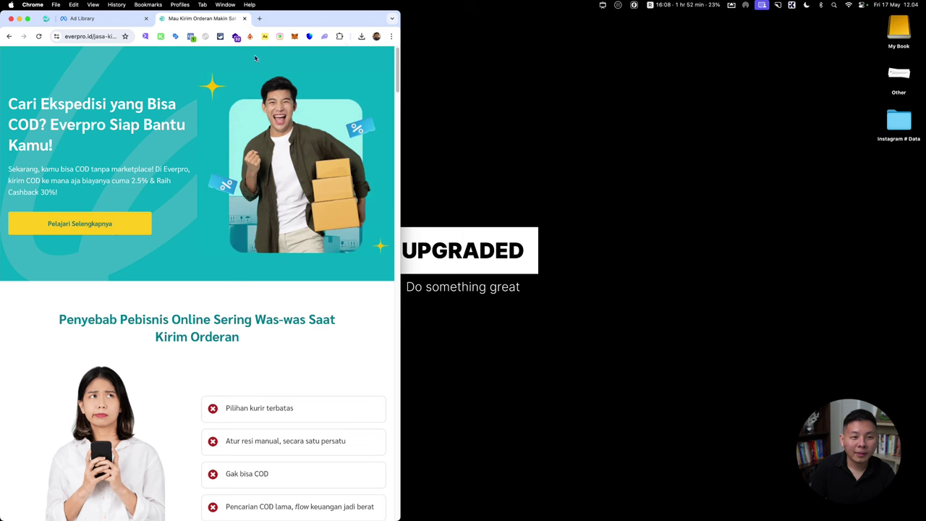
click(258, 19)
text(docs)
key(Return)
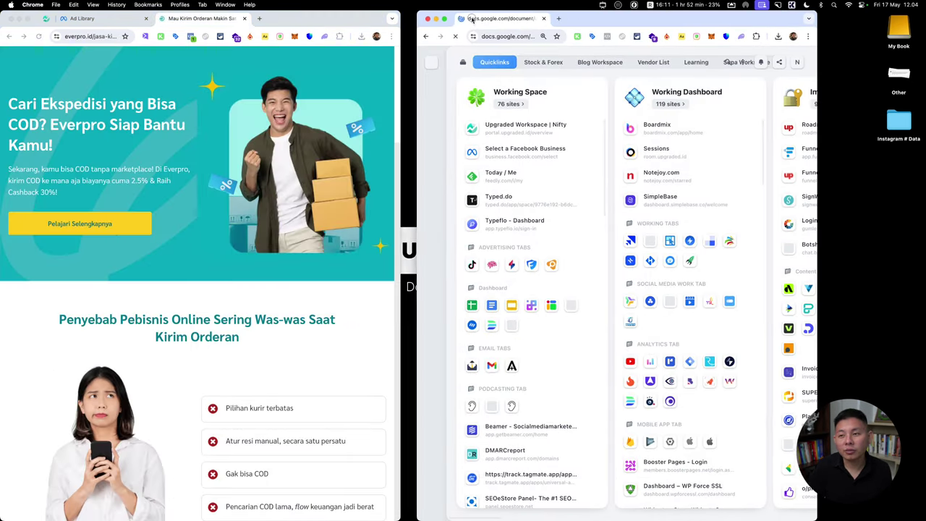
Step: Move the new doc into its own window on the right and adjust both window widths
drag(270, 20, 483, 19)
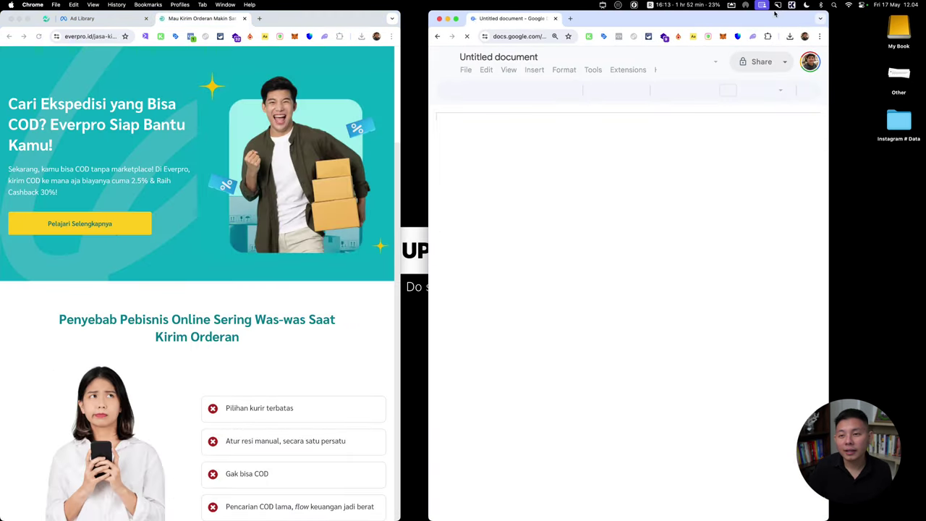
drag(828, 22, 923, 25)
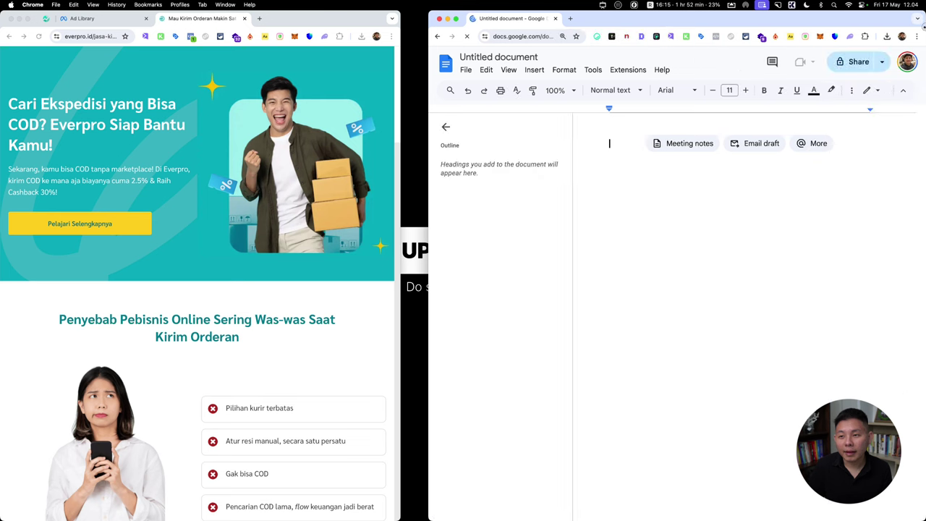
click(360, 20)
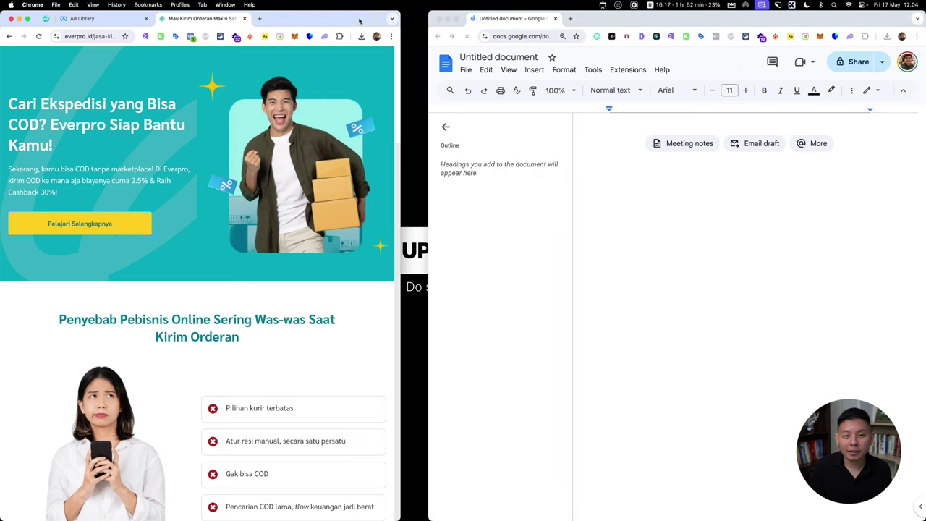
drag(400, 26, 427, 26)
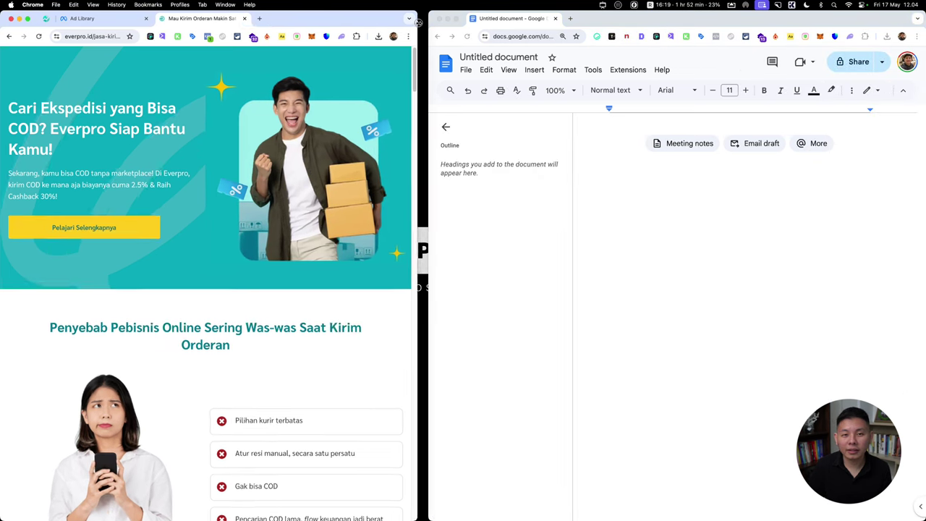
Step: Inspect the Everpro page in DevTools without the device preview, then refocus the Google Doc
right_click(204, 89)
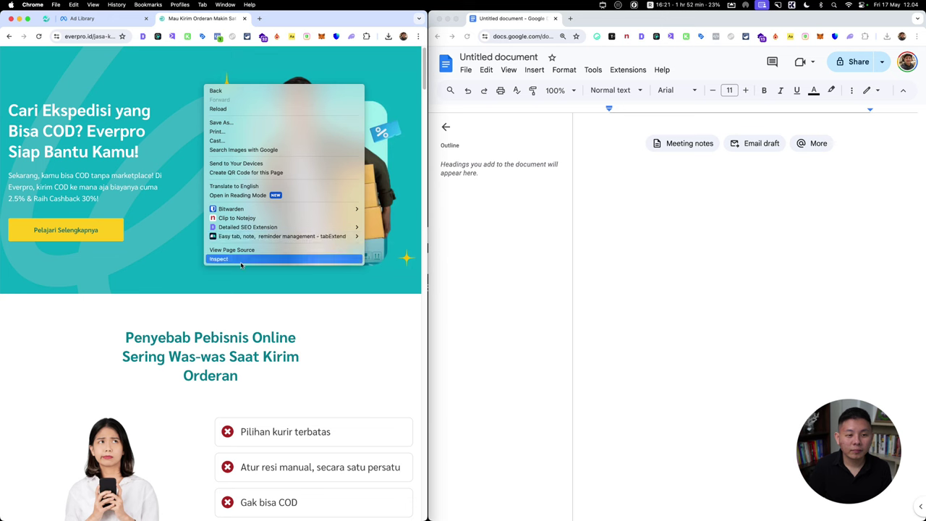
click(241, 262)
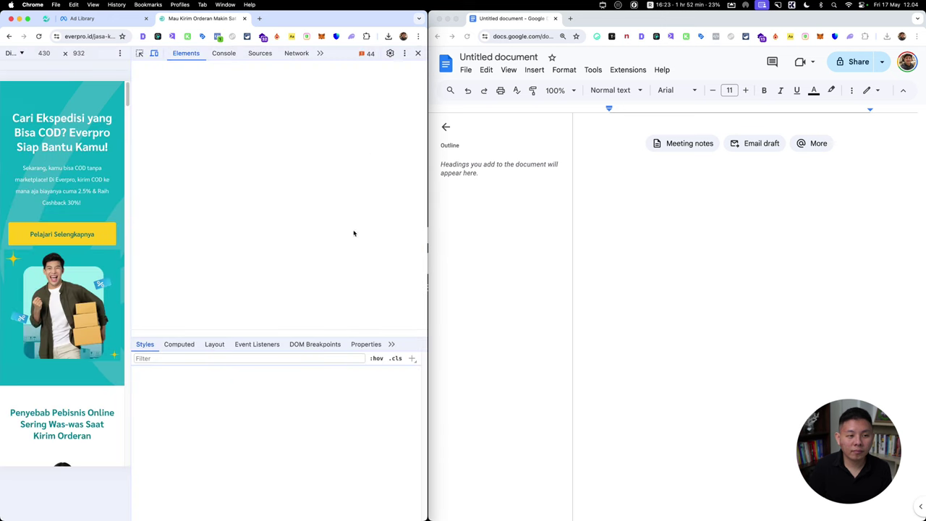
drag(331, 18, 440, 18)
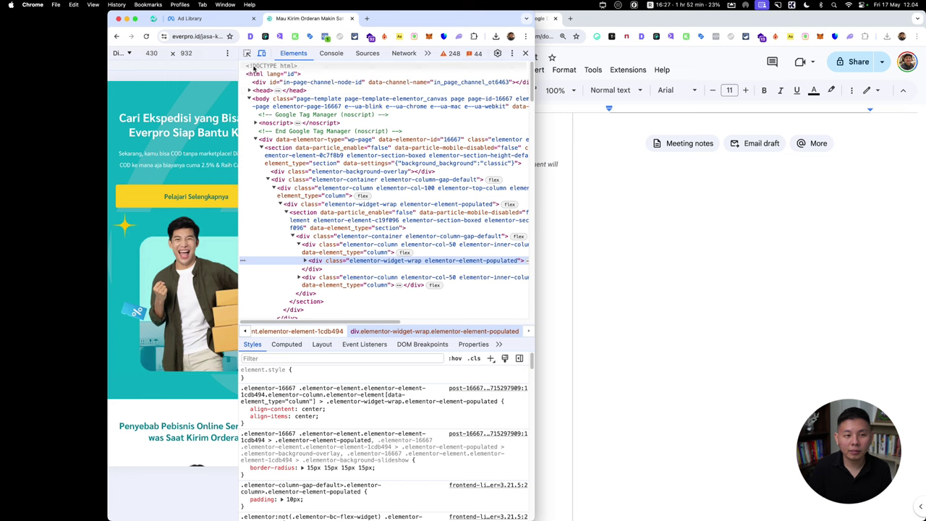
click(261, 53)
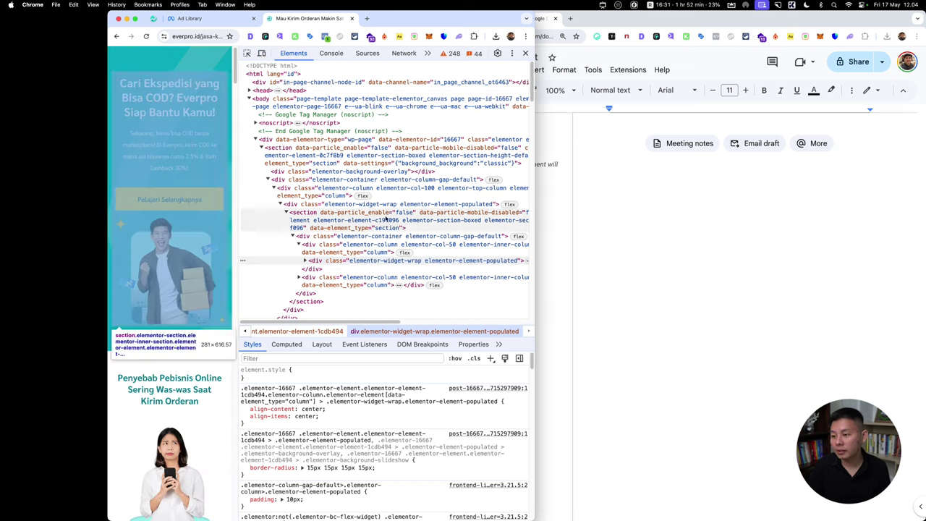
click(780, 300)
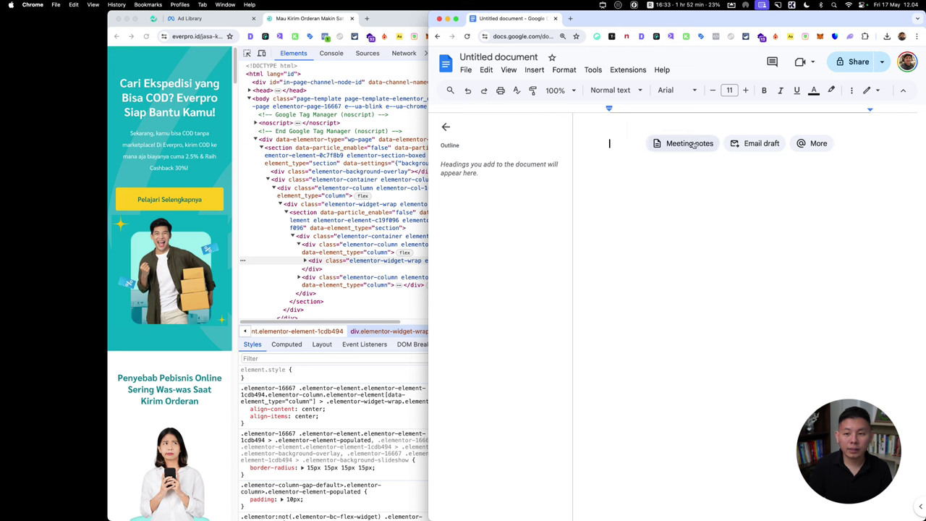
Step: Set the document font size to 30 and start on a fresh line
click(733, 90)
text(30)
key(Return)
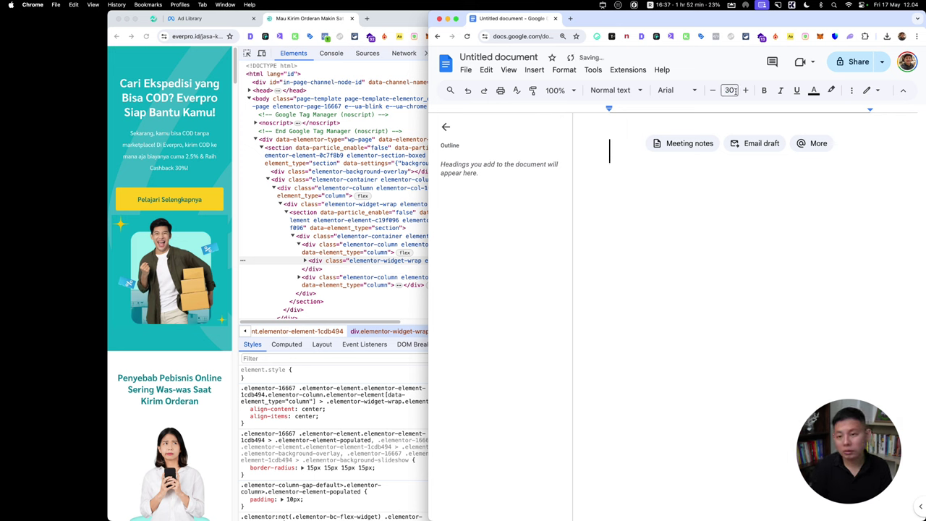
key(ctrl+a)
key(Return)
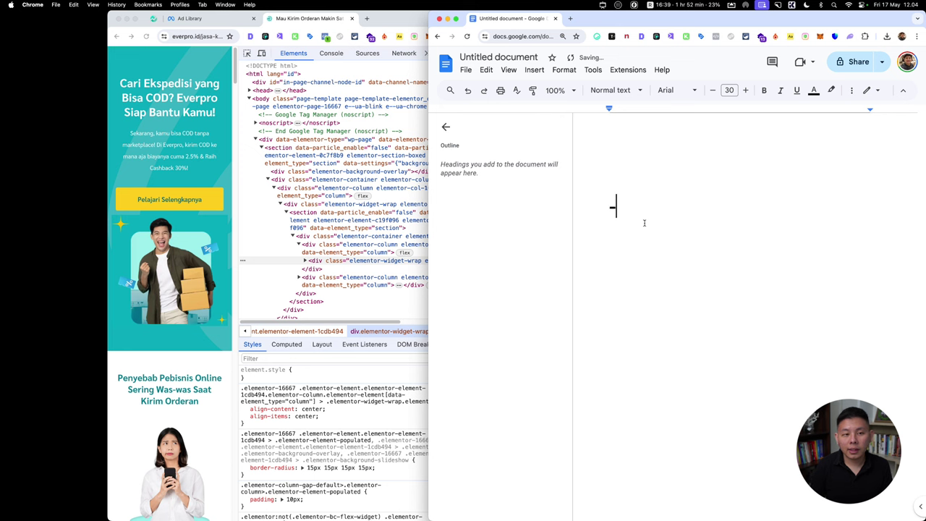
Step: Type dash bullets Pertanyaan headline, Sub headline (benefit), Action and Gambar
text(Ha)
key(BackSpace)
key(BackSpace)
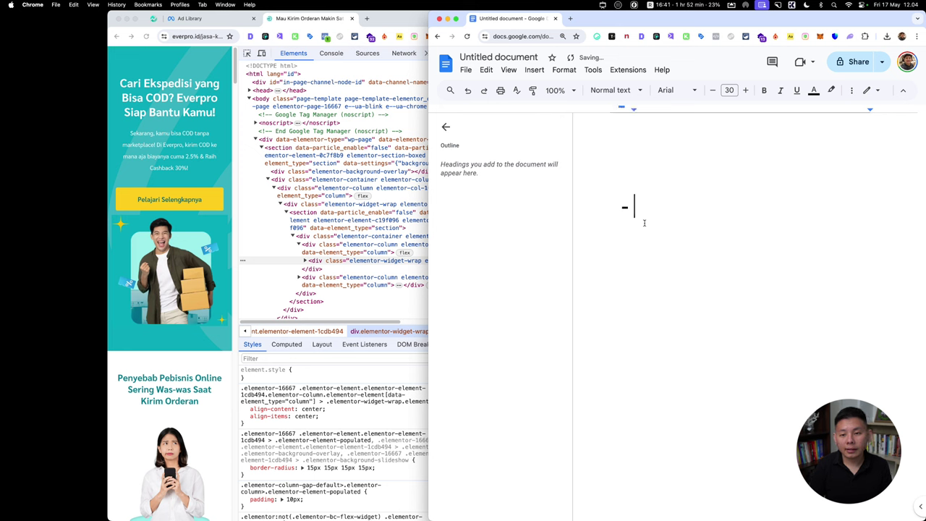
text(Pertanya)
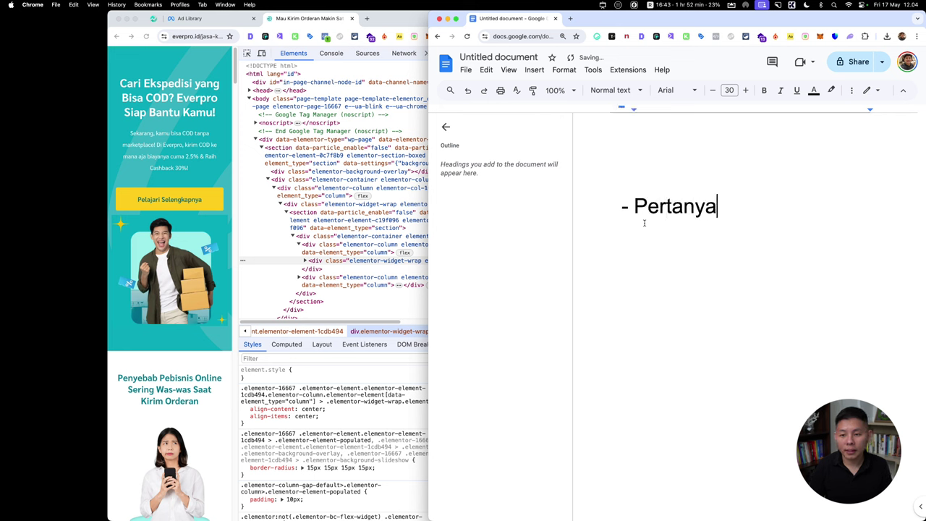
text(an headline)
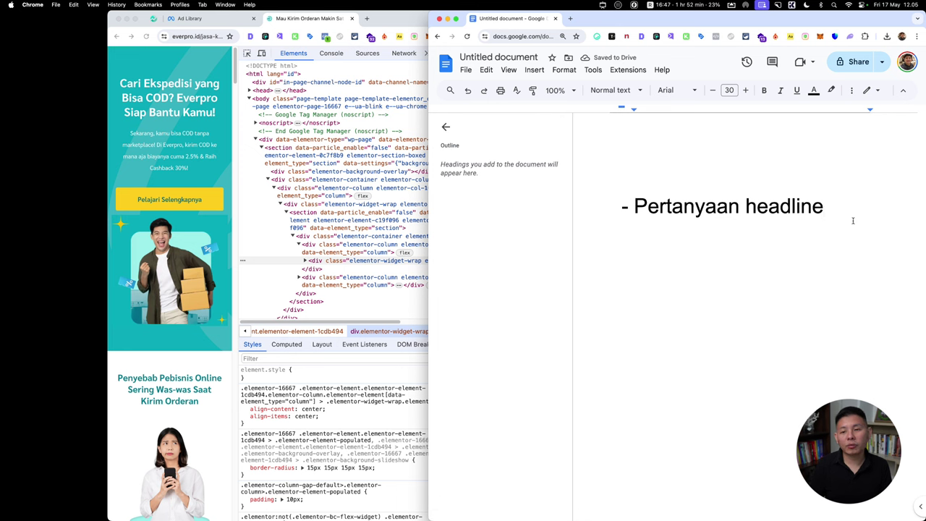
key(Return)
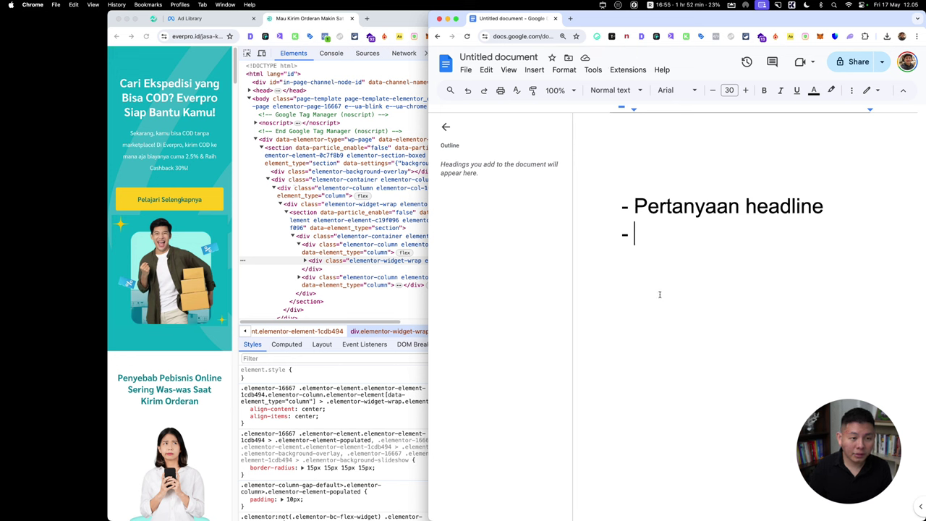
text(Sub headline ()
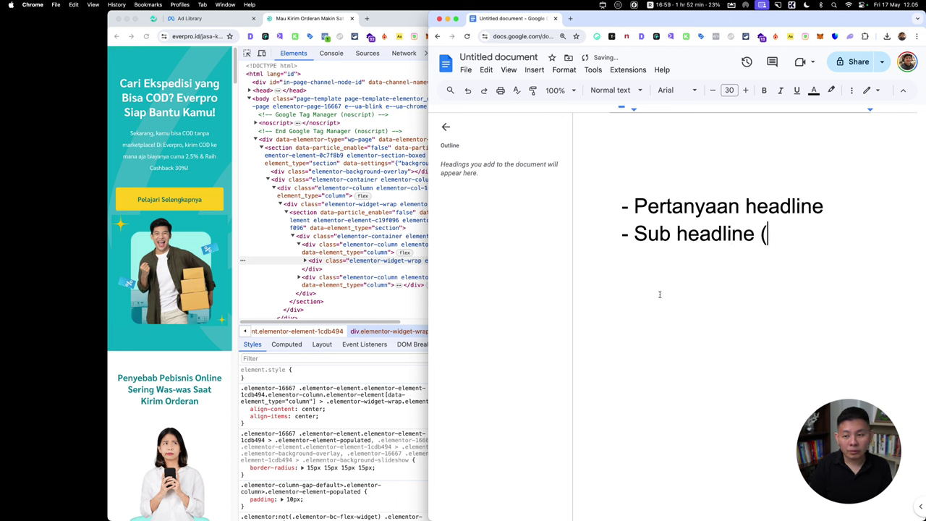
text(benefit) - )
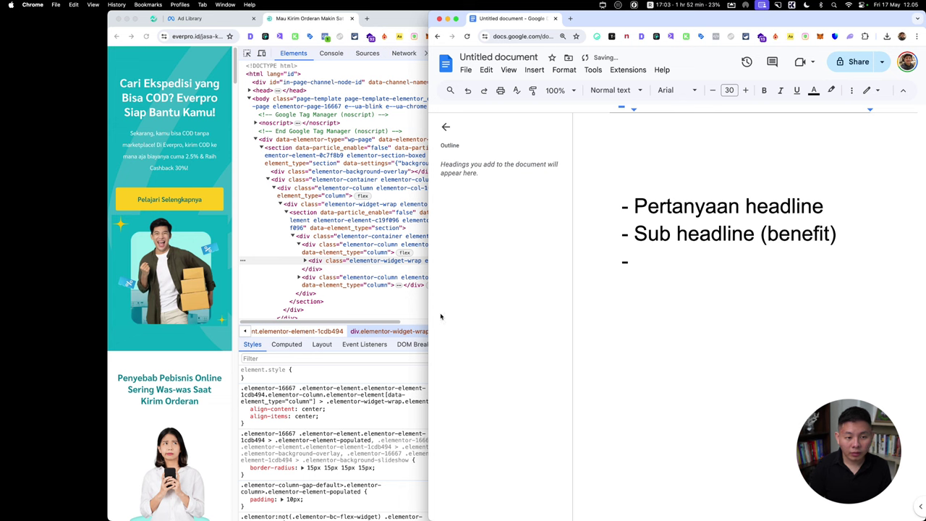
text(Action)
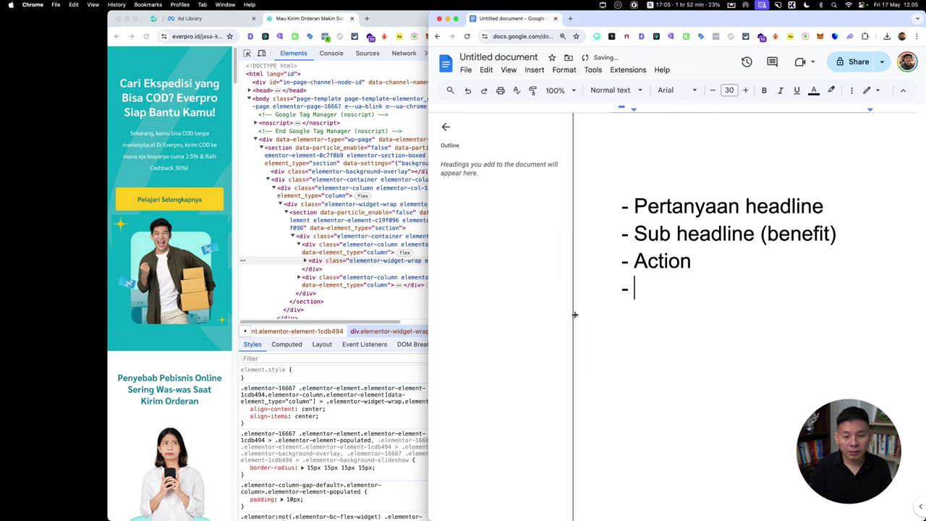
text( - Gambar)
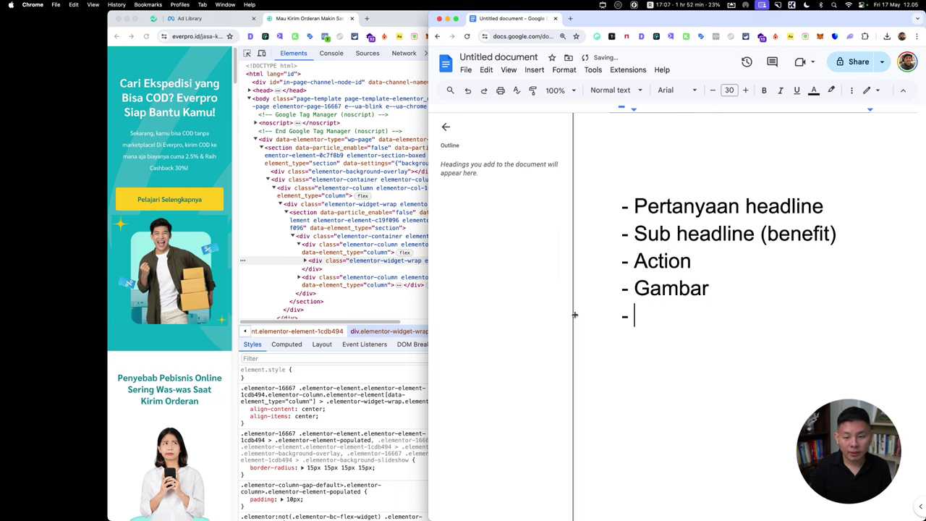
Step: Add 'Problem identify' and 'Action' dash bullets to the outline
scroll(183, 195, down, 5)
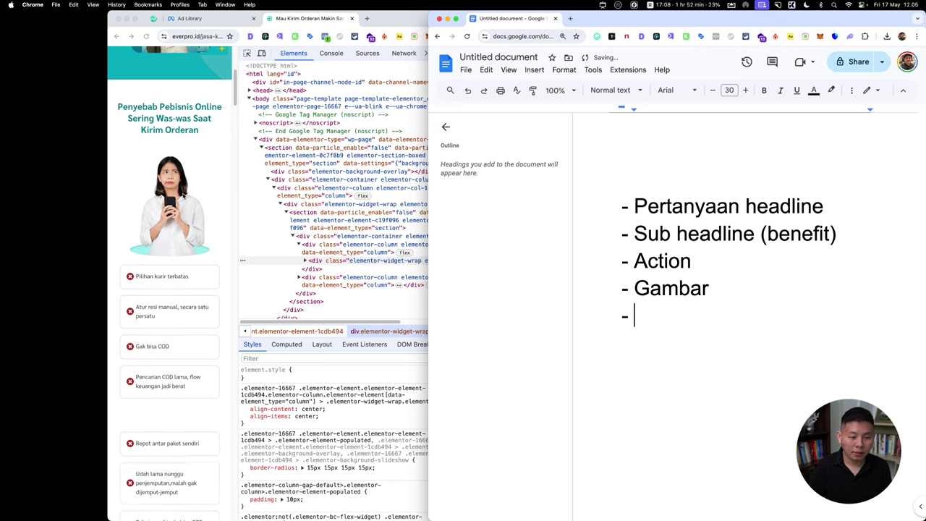
text(Proble)
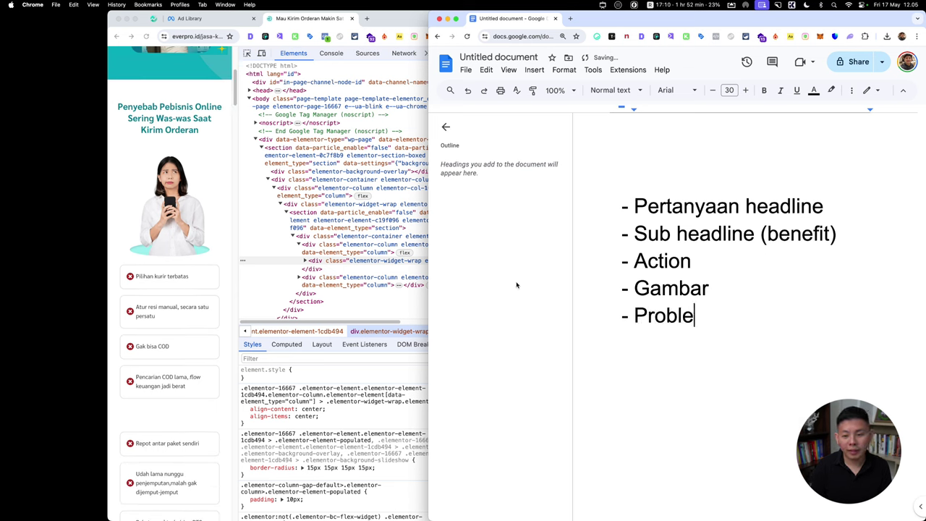
text(m identify)
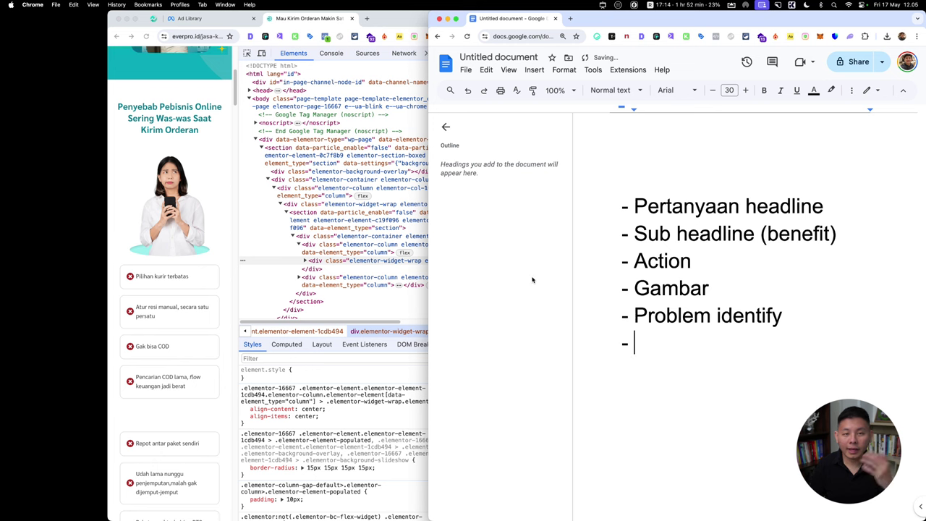
scroll(179, 281, down, 2)
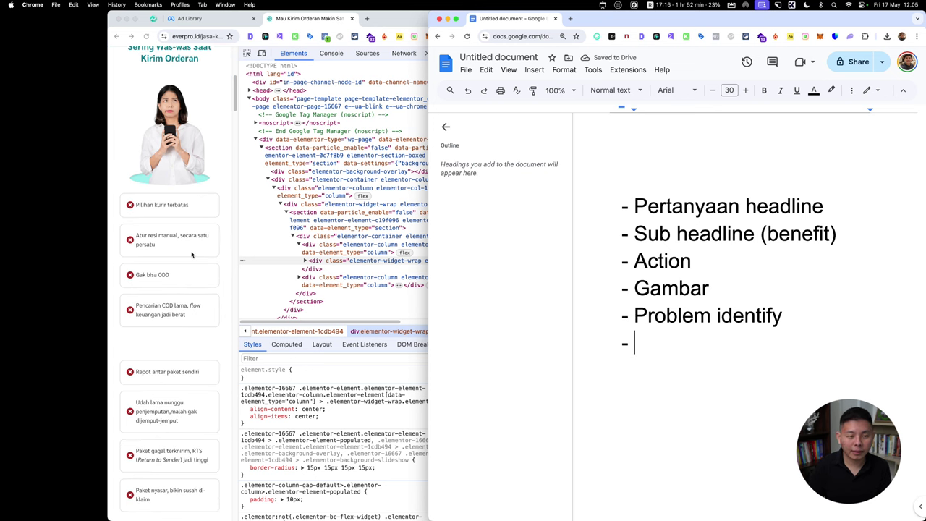
scroll(196, 211, down, 5)
scroll(201, 204, down, 5)
scroll(203, 204, down, 1)
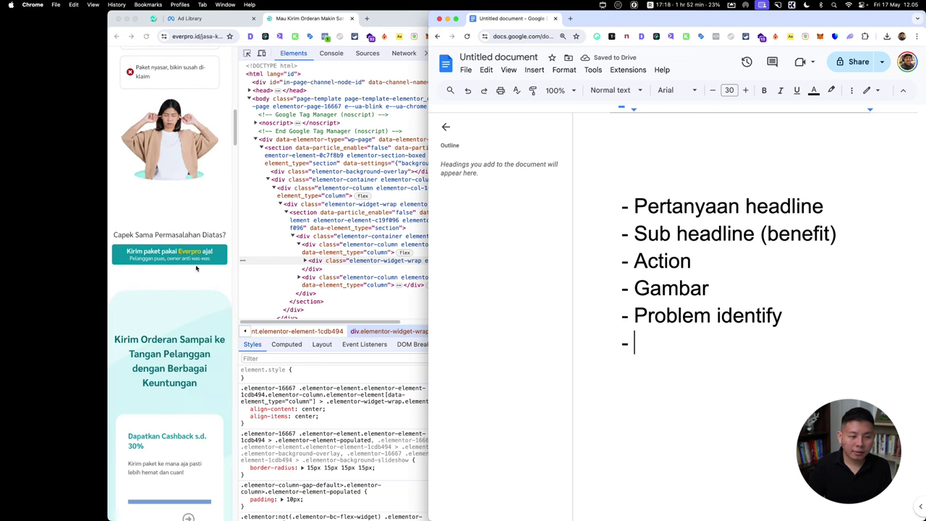
text(CT)
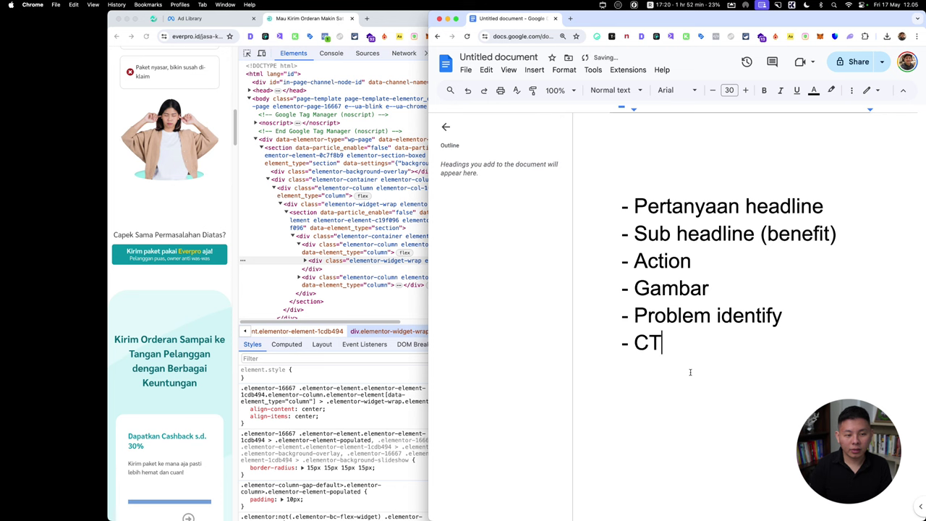
key(BackSpace)
key(BackSpace)
text(Acti)
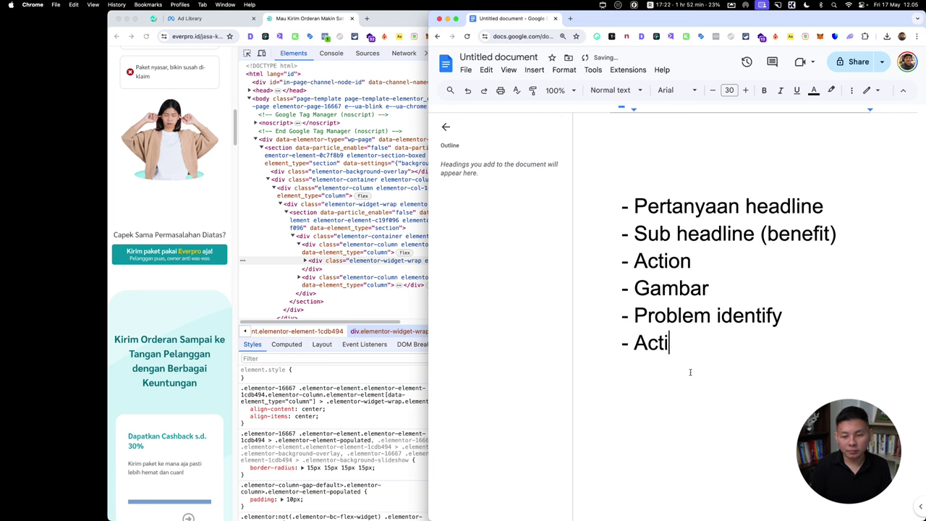
text(on)
key(Return)
Step: Add 'Manfaat' and 'Fitur' bullets on the empty last lines
scroll(179, 297, down, 3)
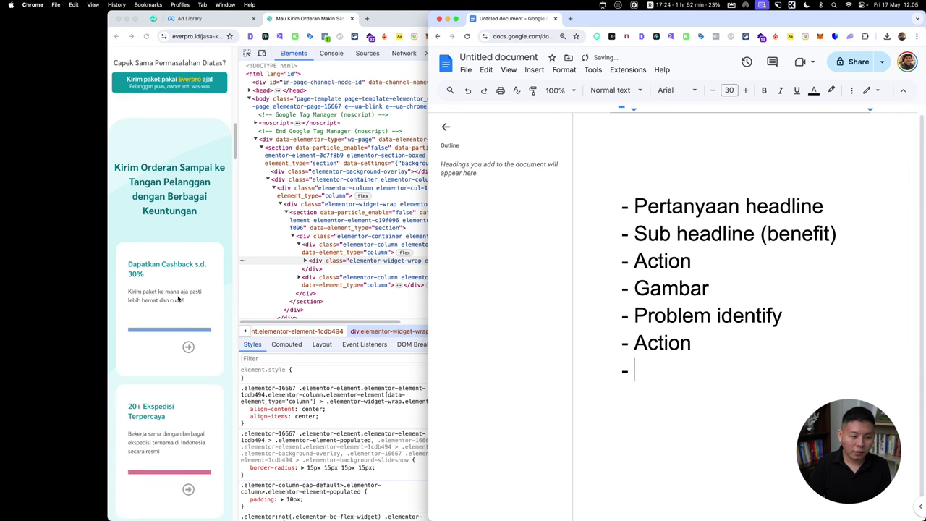
scroll(178, 298, down, 1)
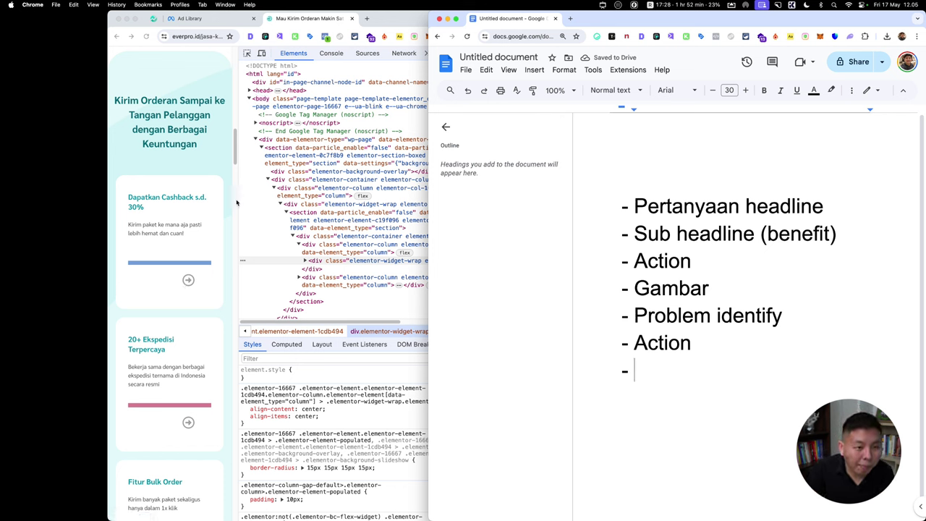
double_click(707, 393)
text(Manf)
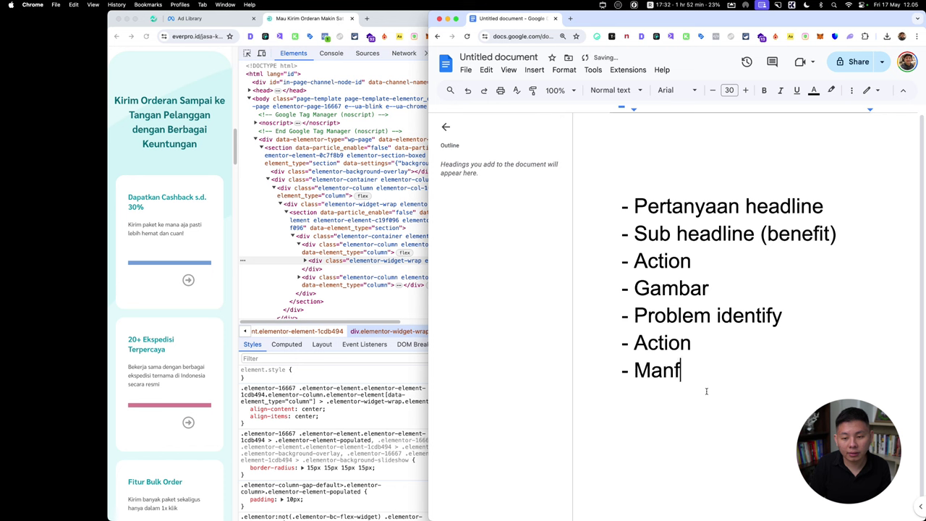
text(aat)
key(Return)
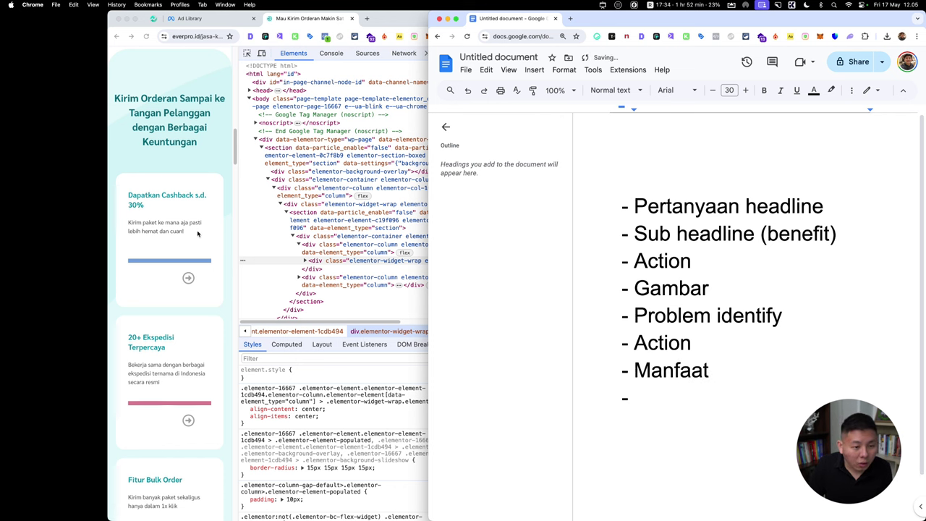
scroll(198, 232, down, 2)
scroll(198, 232, down, 3)
scroll(198, 233, down, 2)
scroll(198, 233, down, 4)
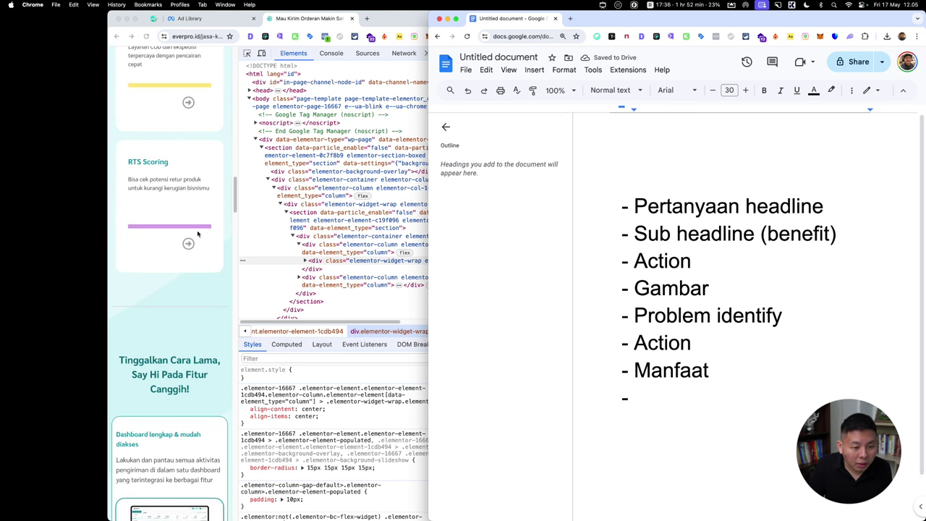
scroll(215, 149, down, 3)
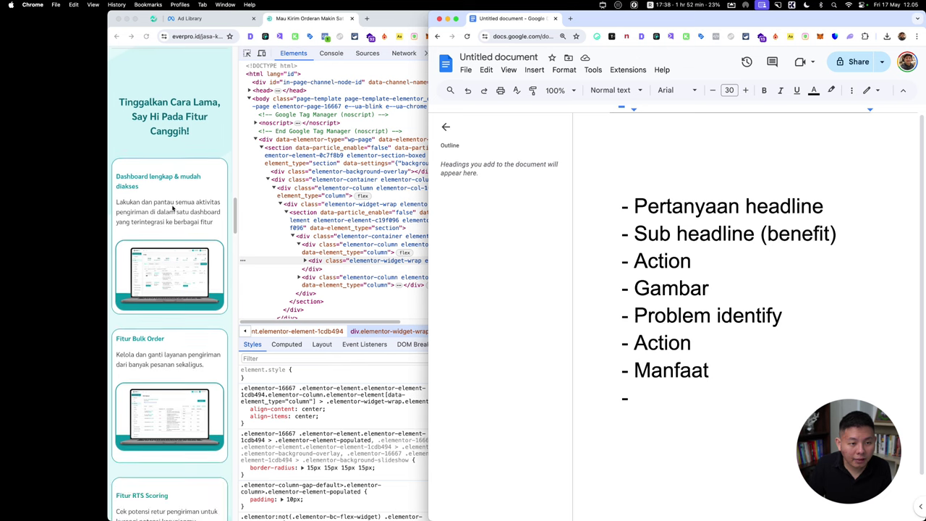
scroll(210, 210, down, 3)
text(F)
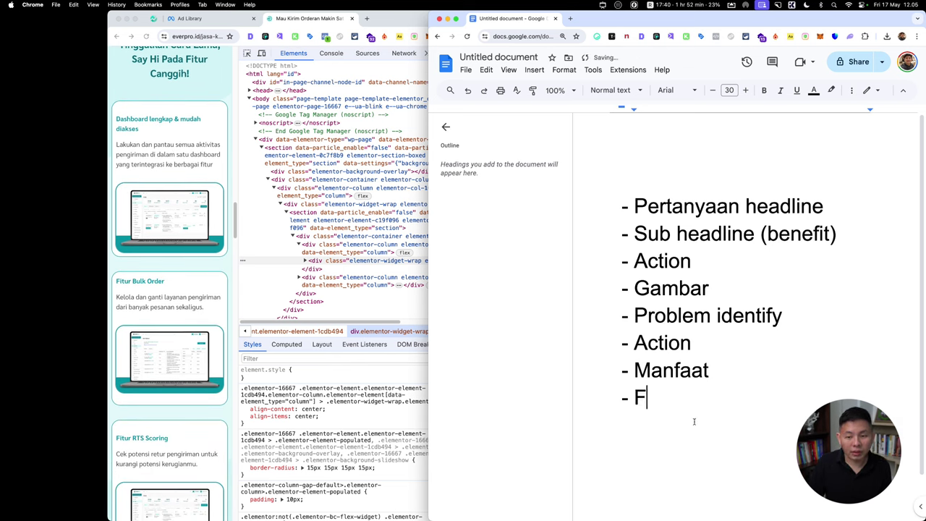
text(itur)
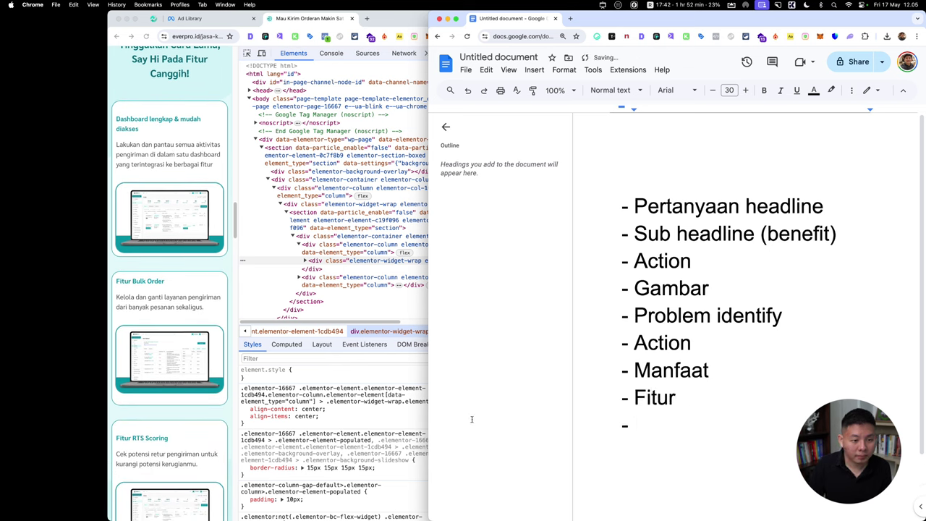
Step: Add 'VSL' and a second 'Manfaat' bullet
scroll(178, 337, down, 2)
scroll(177, 338, down, 5)
scroll(178, 338, down, 4)
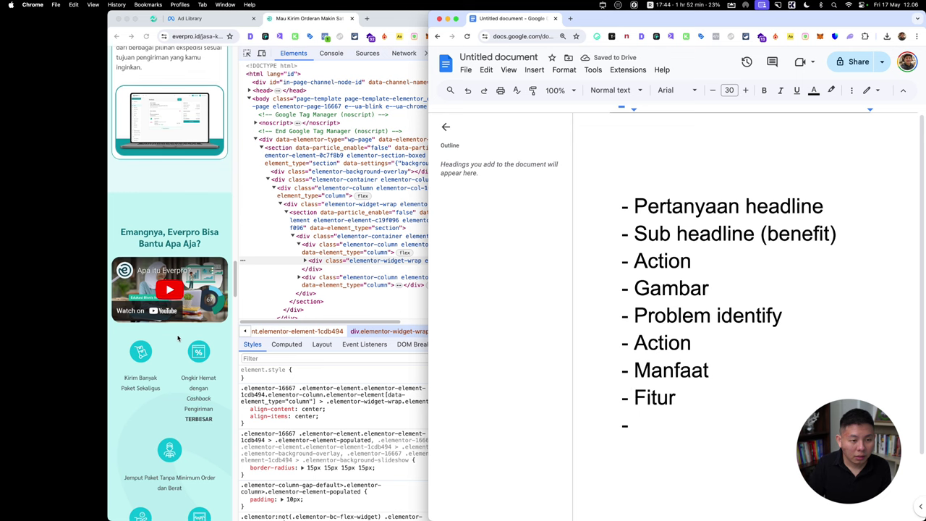
scroll(178, 338, down, 3)
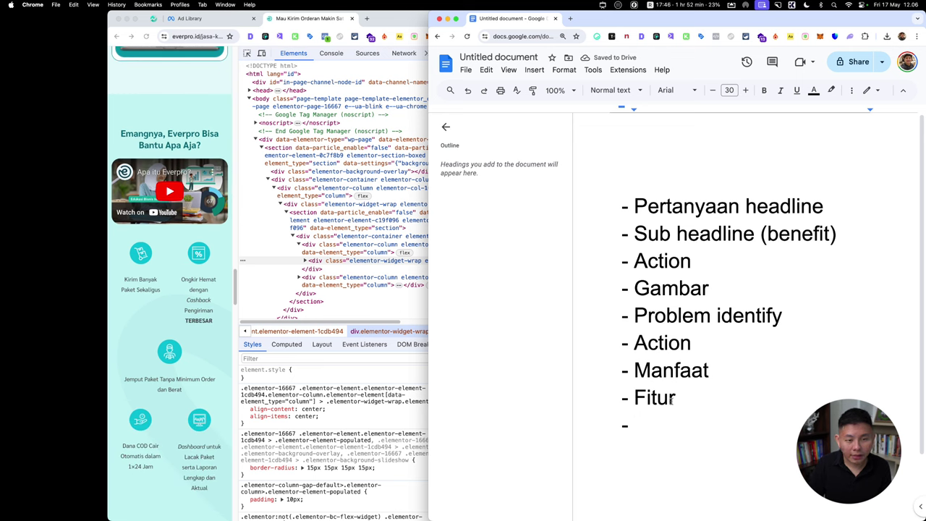
text(VSL)
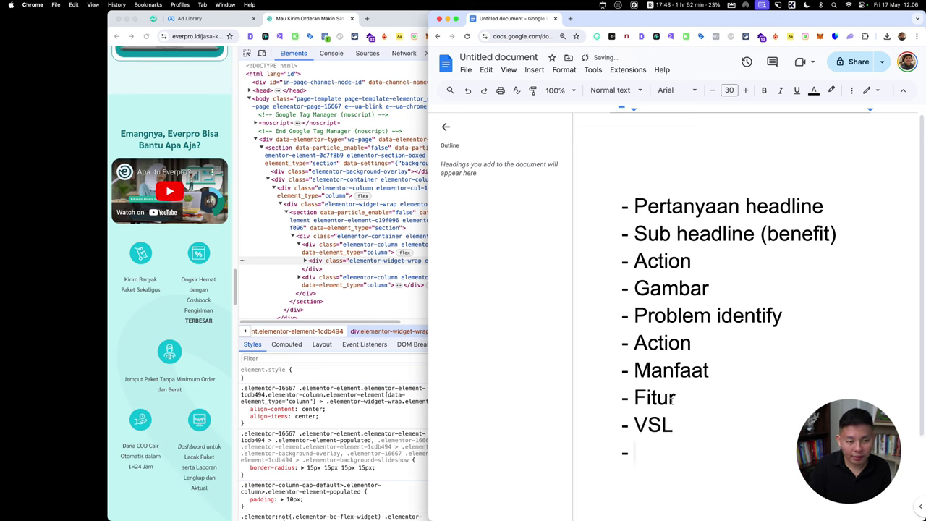
scroll(210, 325, down, 1)
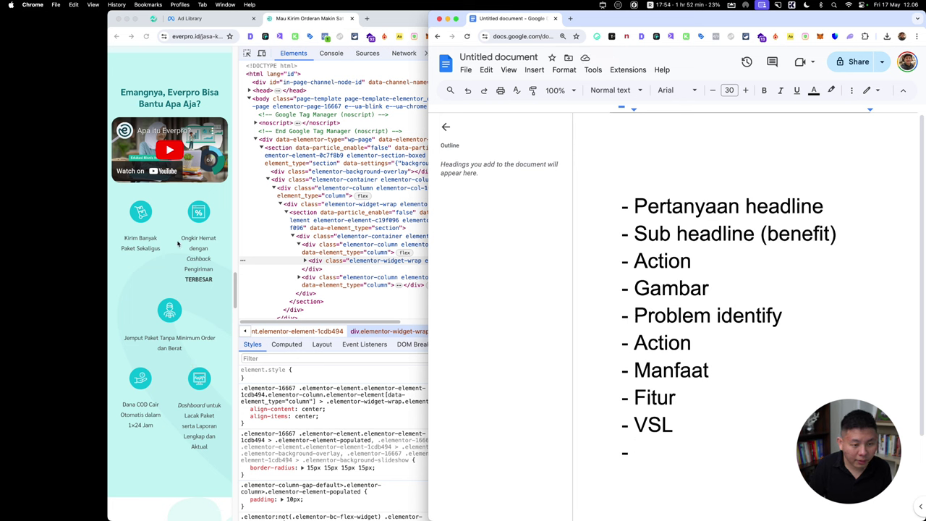
text(Manf)
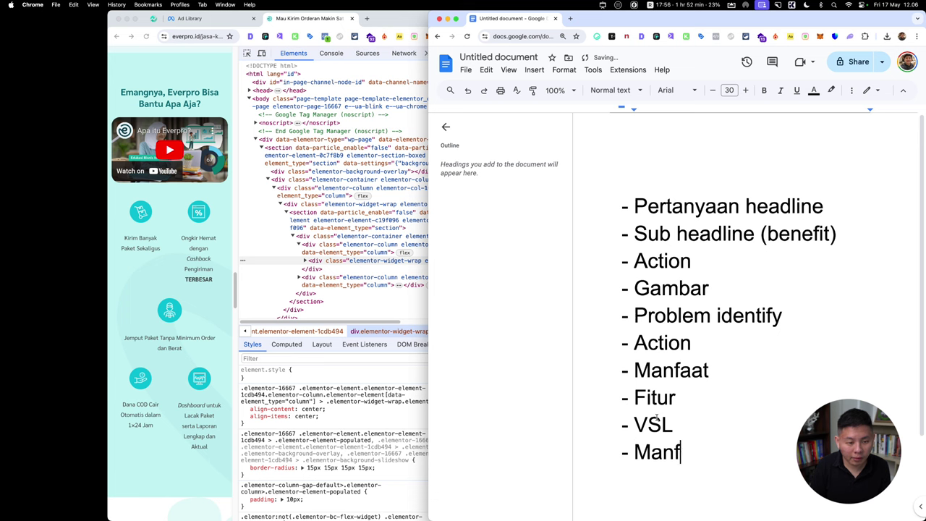
text(aat)
scroll(130, 353, down, 10)
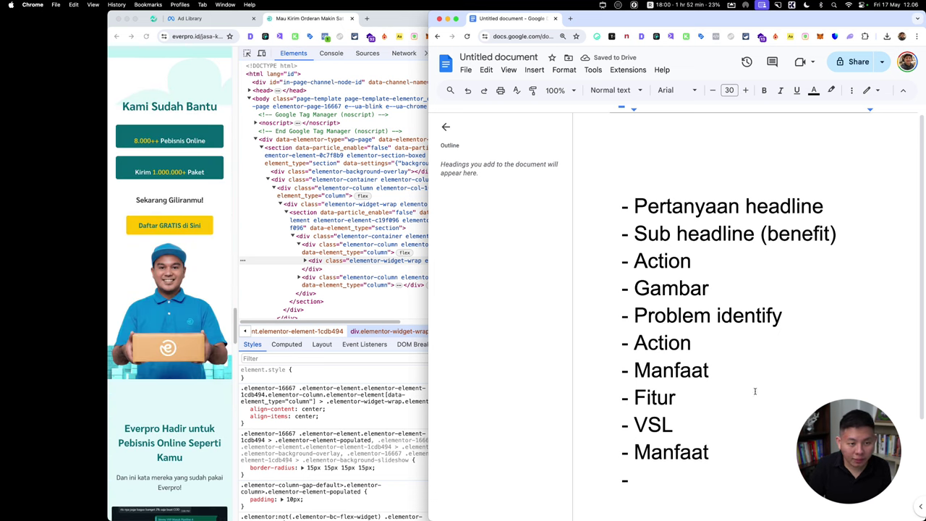
Step: Add Social proof and Action bullets, completing 'Social proof (data konsumen & data pengiriman)'
scroll(724, 376, down, 1)
text(Social pr)
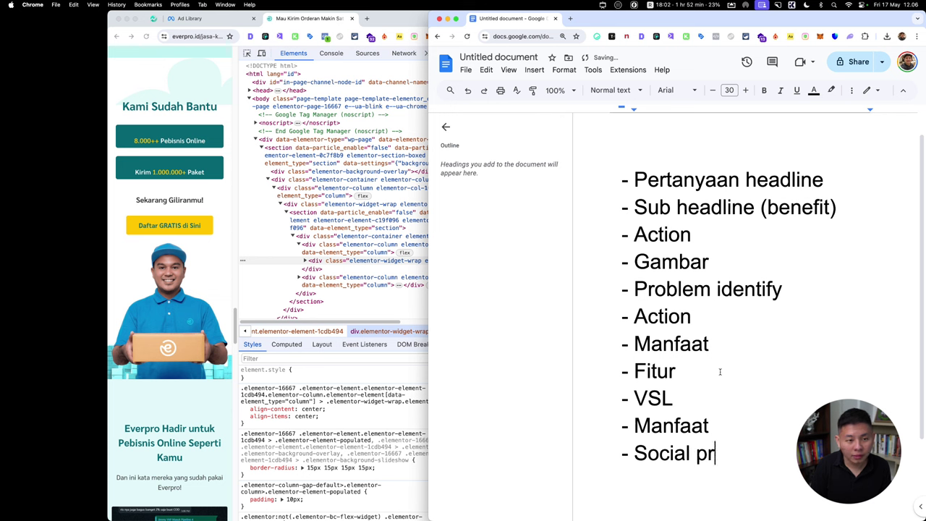
text(oof - A)
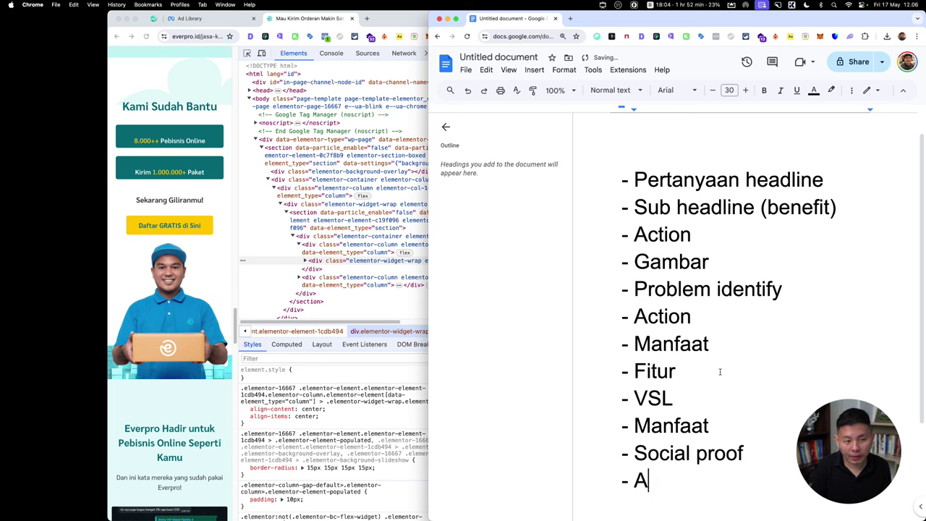
text(ction)
key(Return)
scroll(219, 350, down, 2)
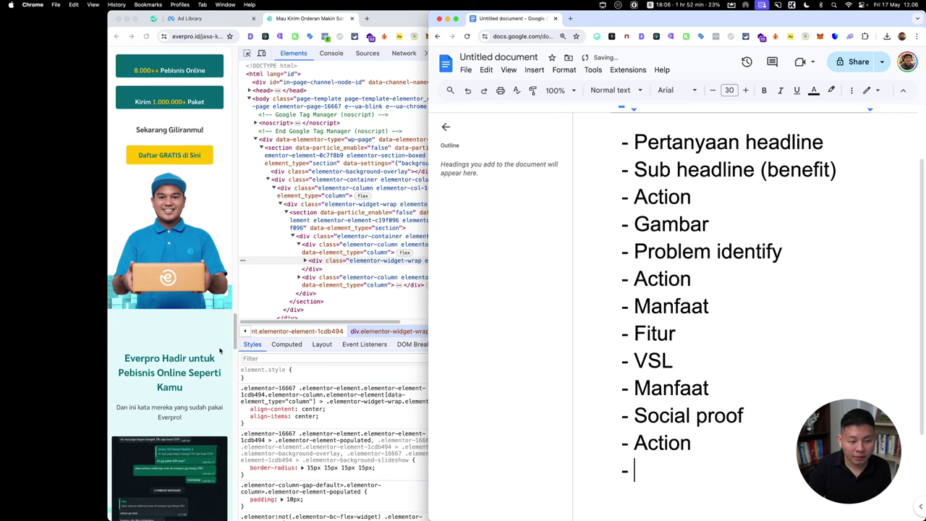
scroll(220, 350, down, 2)
scroll(219, 350, down, 2)
scroll(219, 350, down, 3)
scroll(220, 350, down, 2)
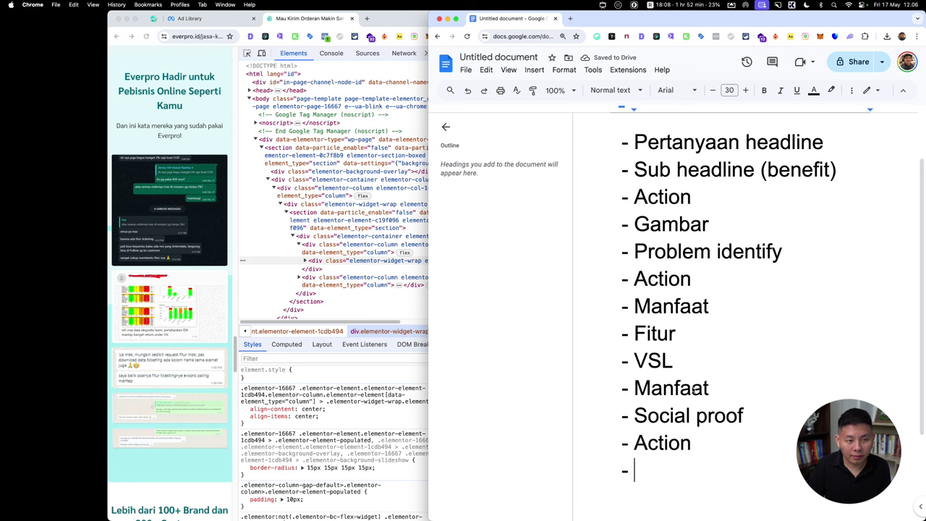
text(Social profo)
key(BackSpace)
key(BackSpace)
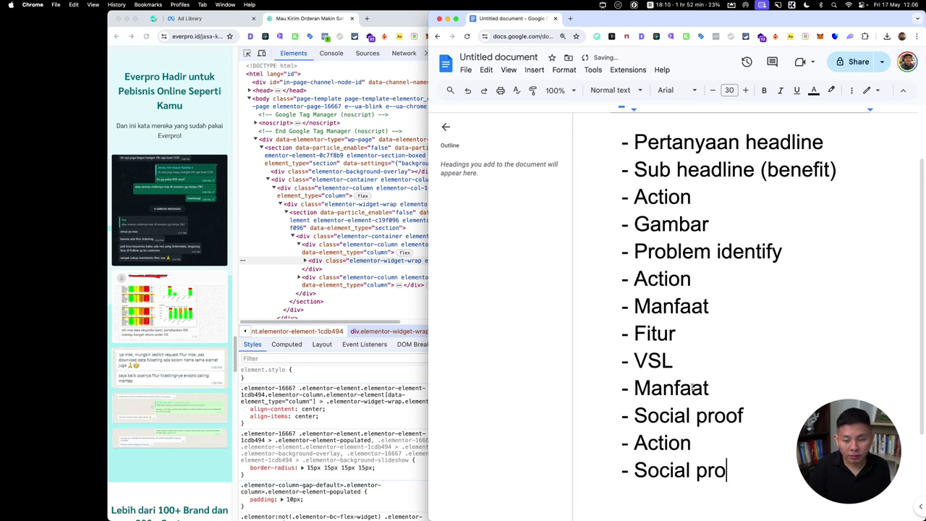
text(of (da)
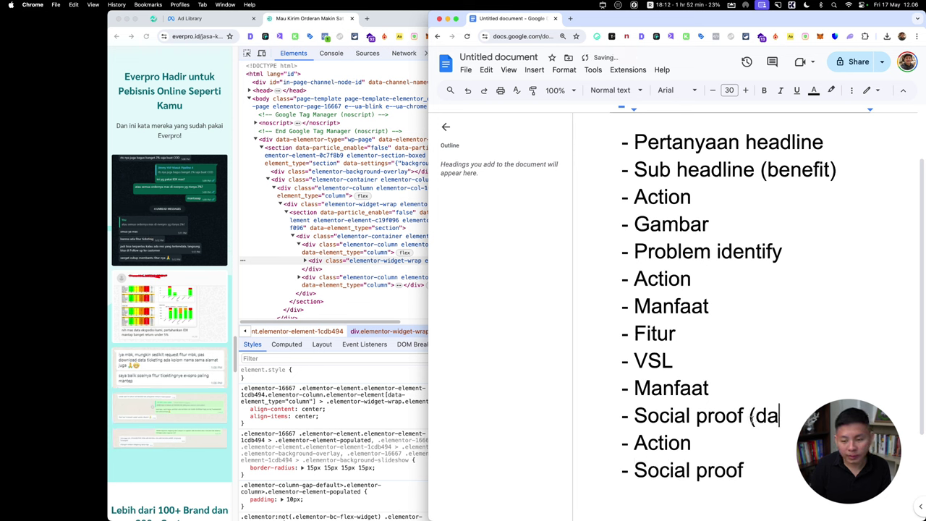
text(ta konsumen))
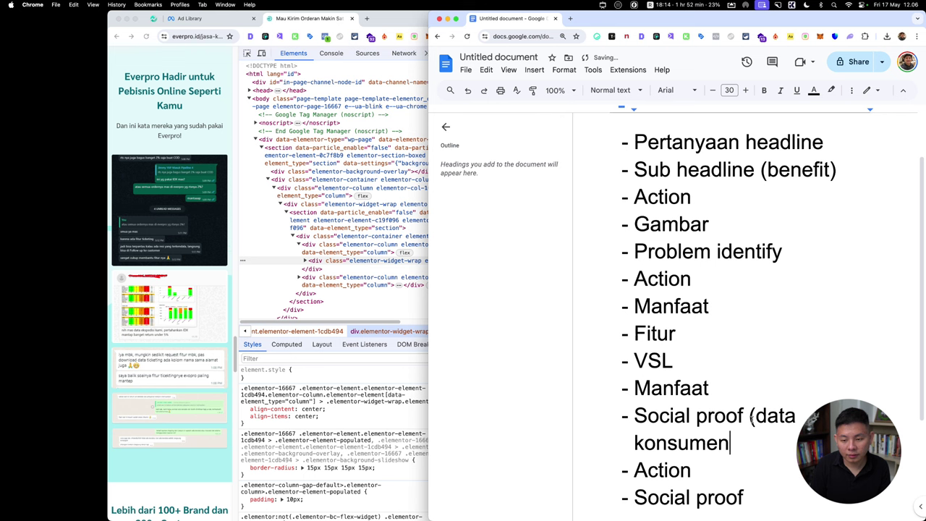
text( & data)
text( pengiriman)
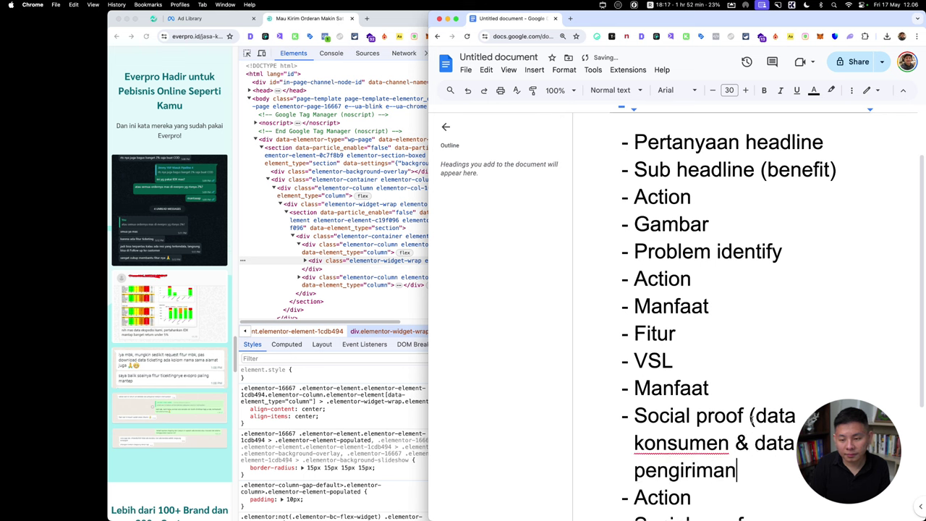
text())
Step: Add 'Social proof (testimoni)' and 'Social proof (data konsumen)' bullets
scroll(759, 391, down, 5)
click(766, 364)
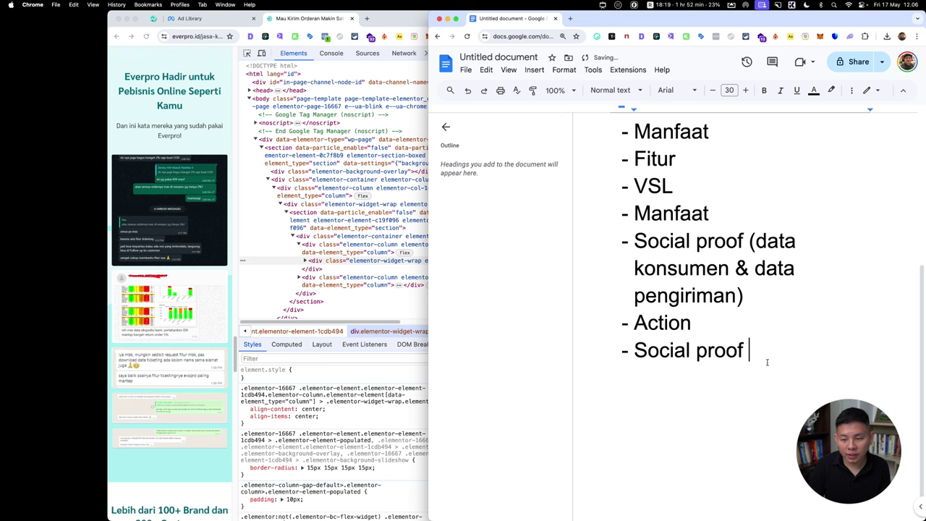
text((testio)
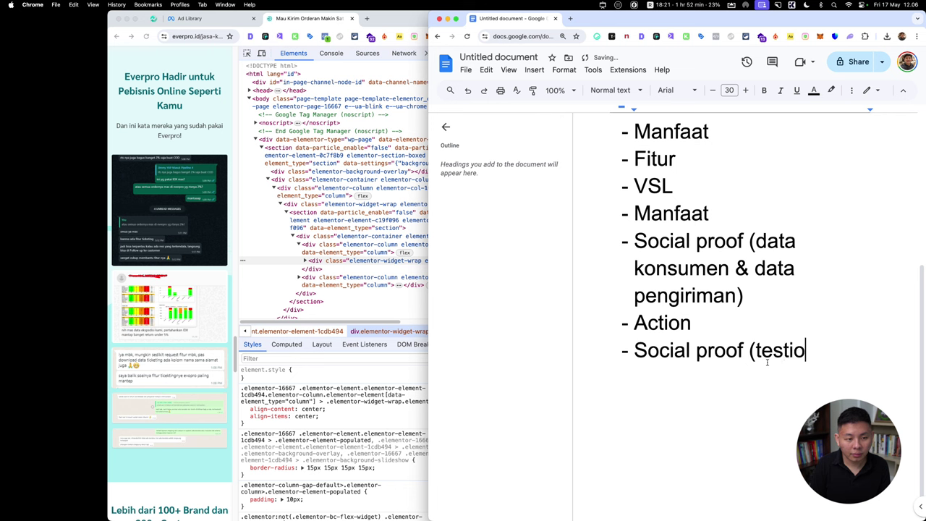
text(n)
key(BackSpace)
key(BackSpace)
text(moni))
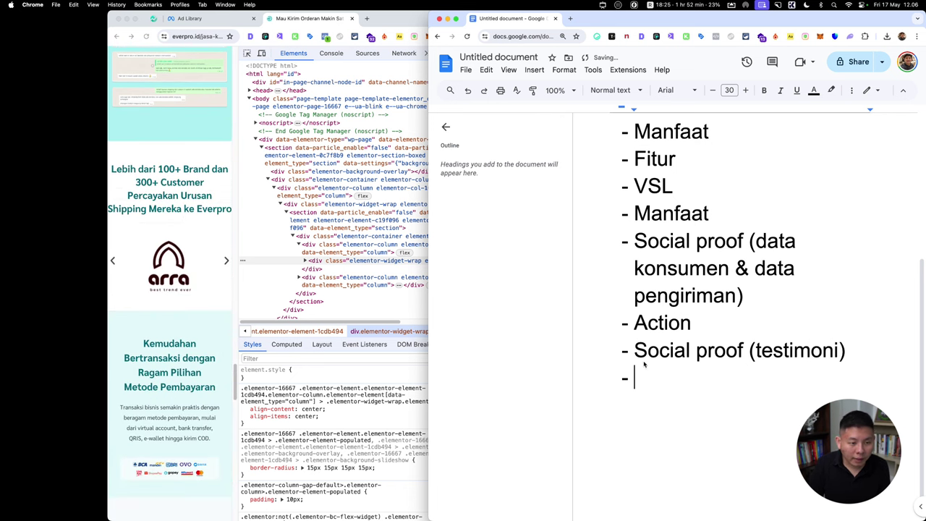
text( - Social)
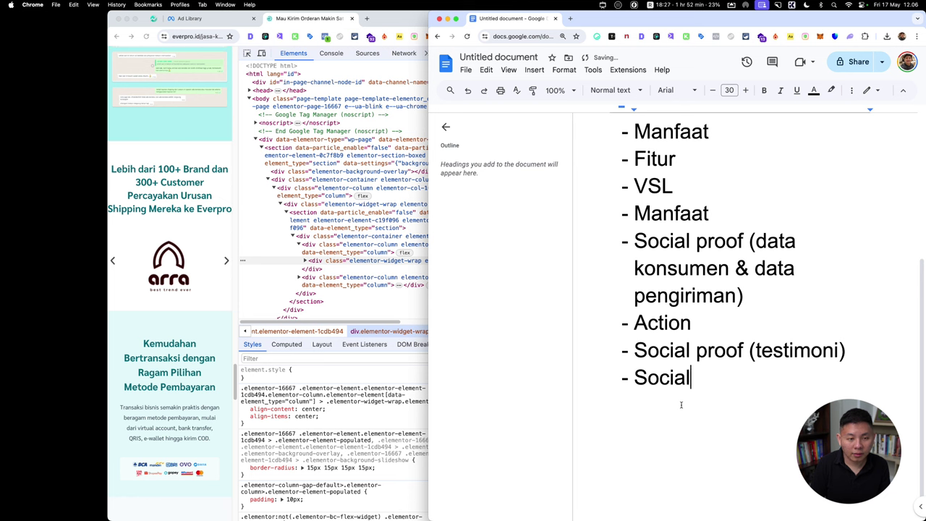
text( proof (b)
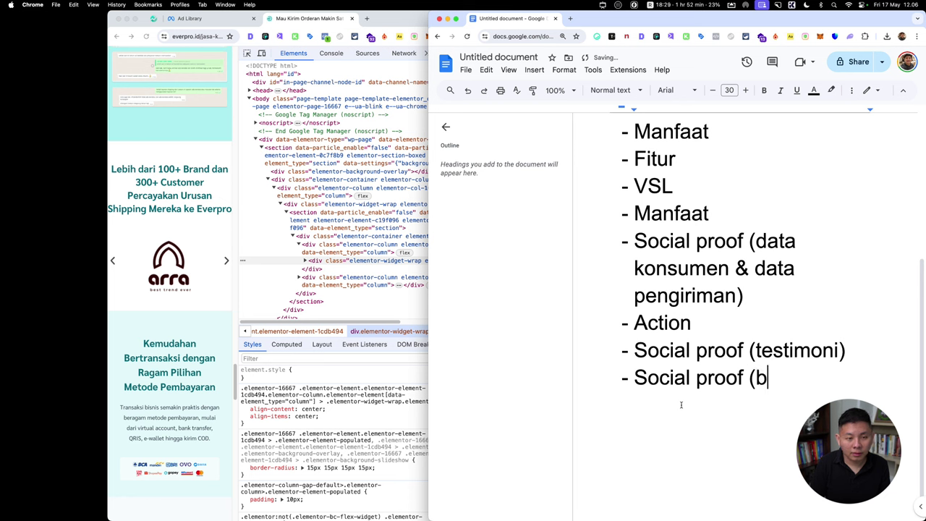
key(BackSpace)
text(data konsum)
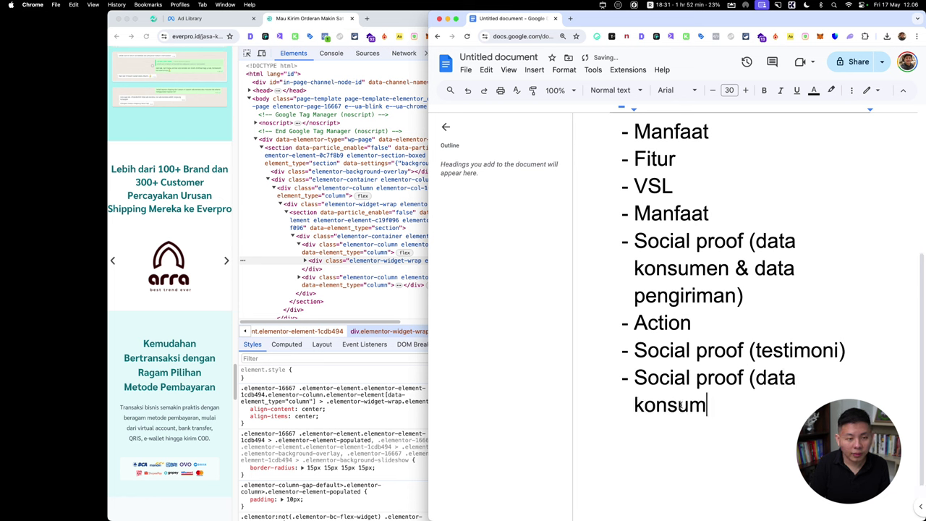
text(en))
key(Return)
scroll(125, 337, down, 3)
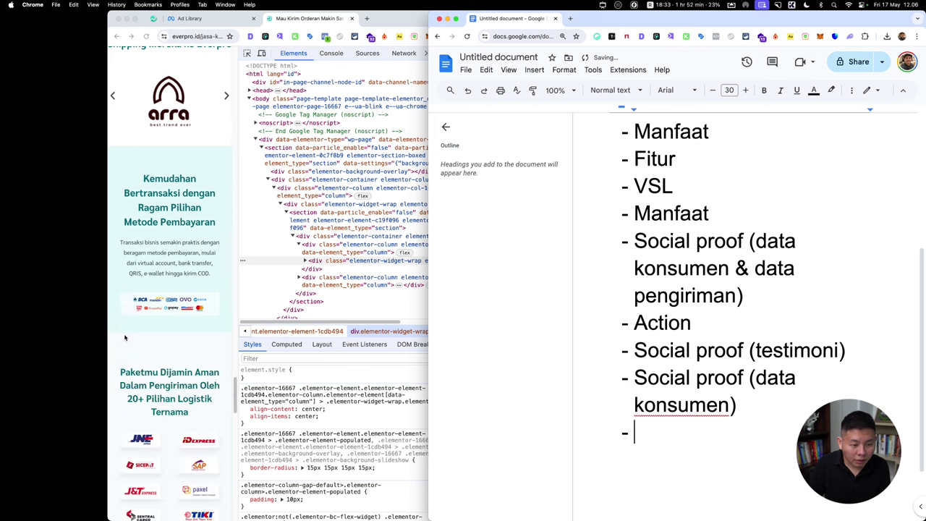
scroll(124, 337, down, 2)
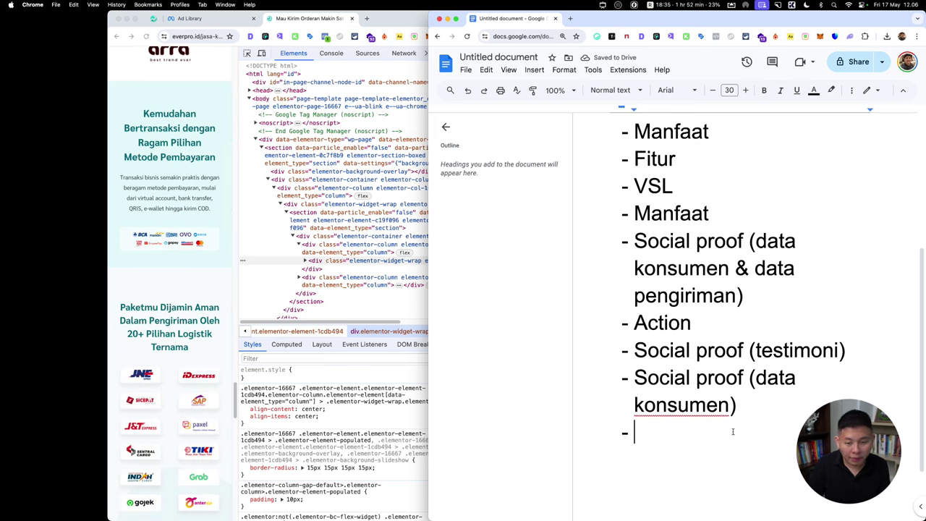
Step: Add two 'Offer' dash bullets
text(Offer ()
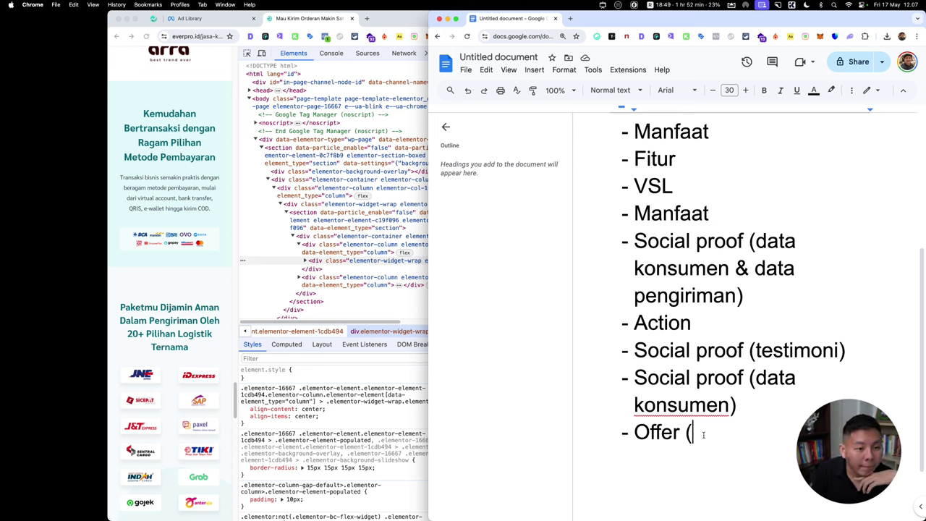
key(BackSpace)
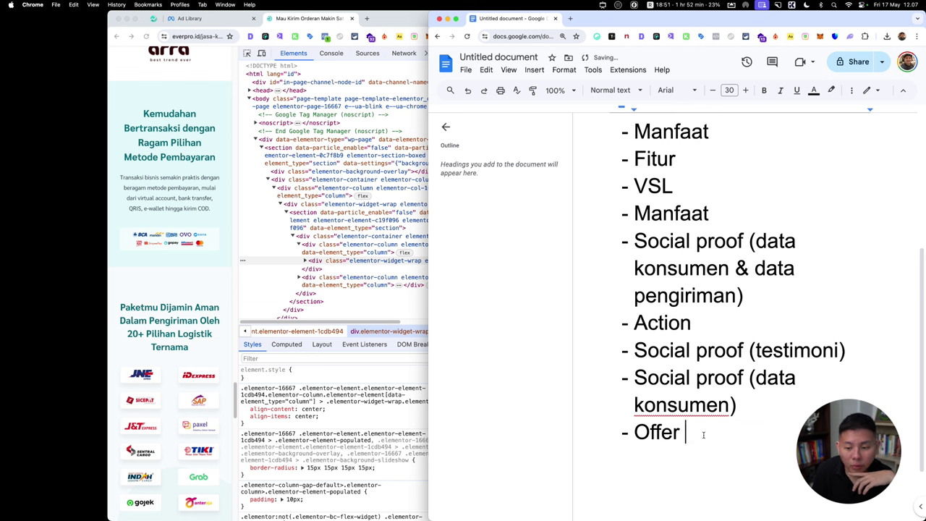
scroll(167, 291, down, 4)
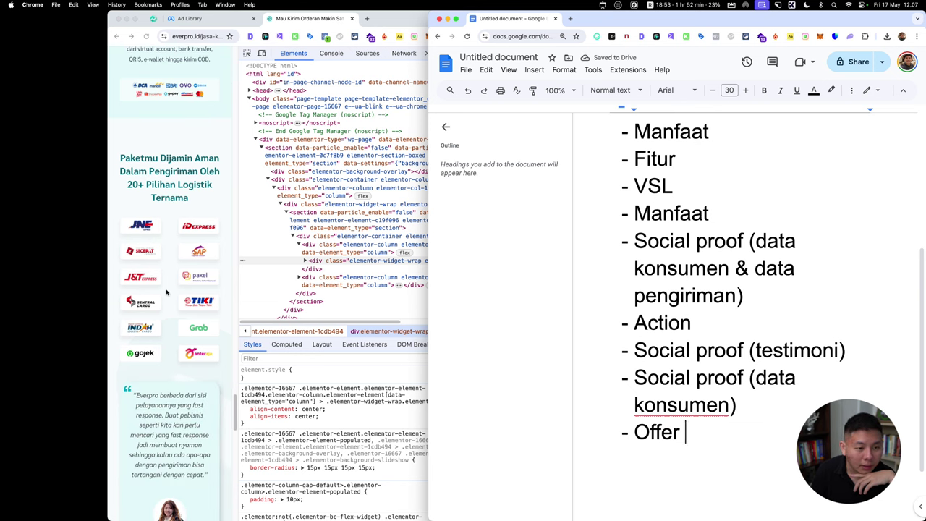
scroll(166, 292, down, 2)
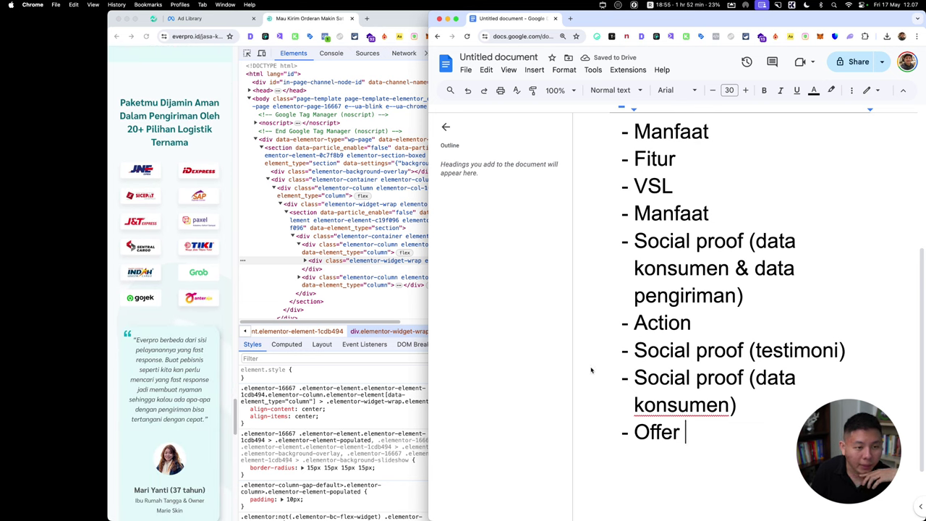
key(Return)
text(S)
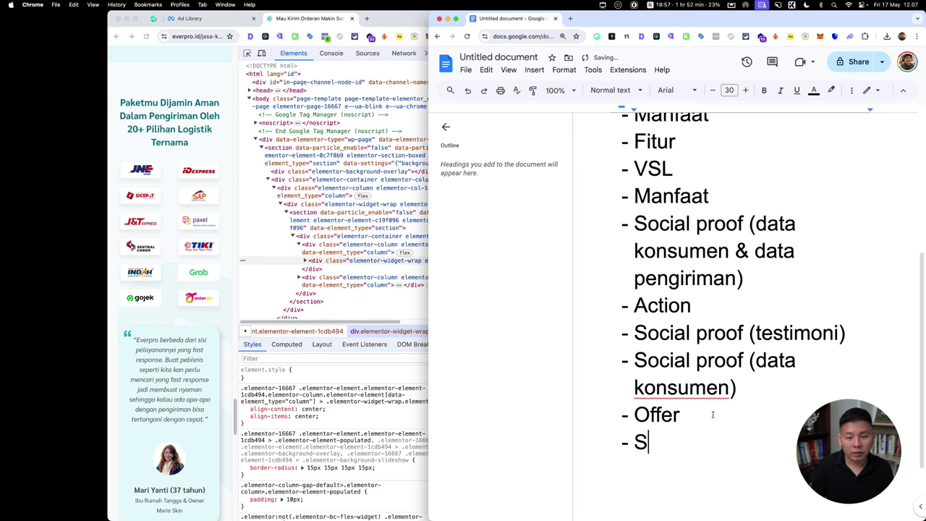
key(BackSpace)
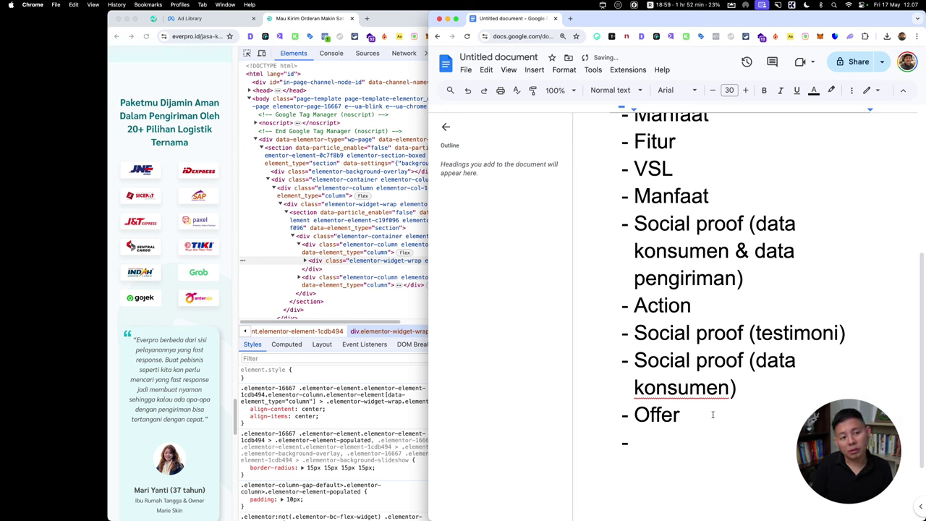
text(Offer)
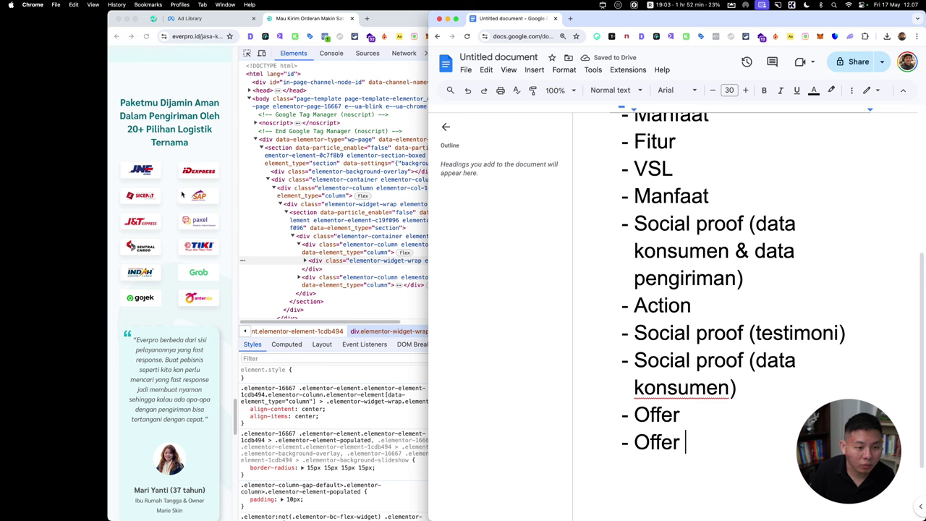
Step: Extend the last Offer bullet to 'Offer (garansi pengiriman)'
scroll(183, 217, down, 3)
scroll(183, 218, up, 3)
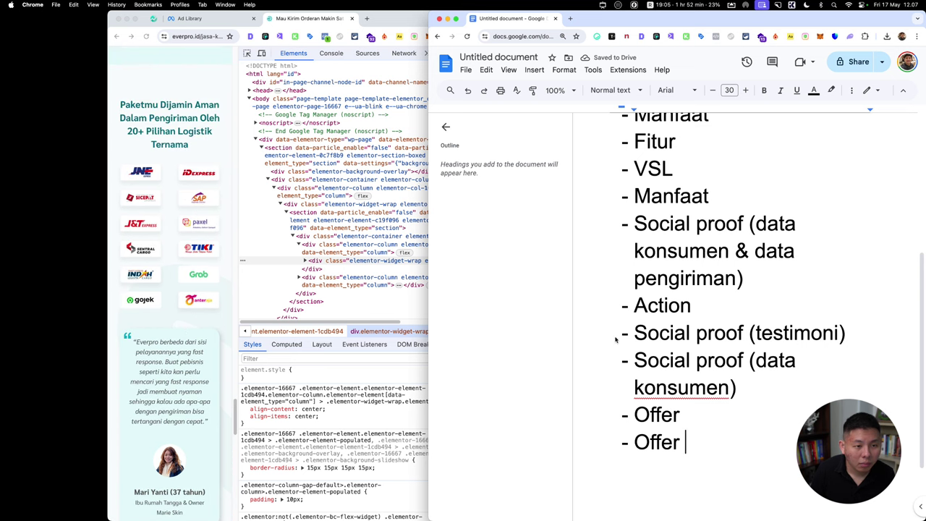
scroll(687, 354, down, 2)
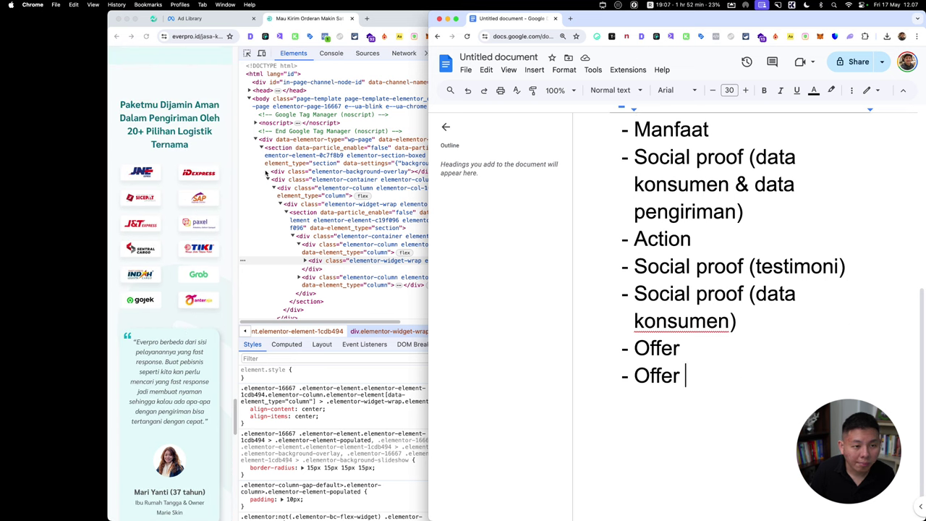
double_click(696, 381)
click(695, 381)
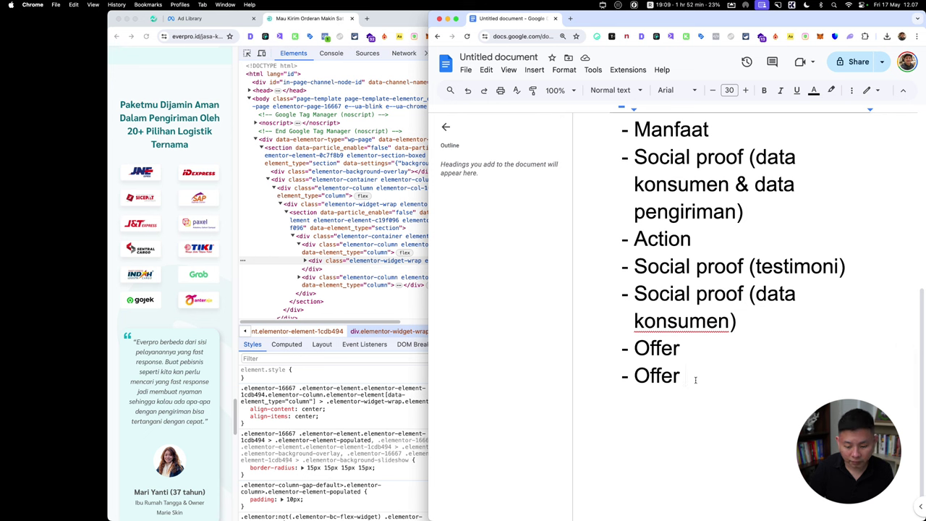
text((garansi pengir)
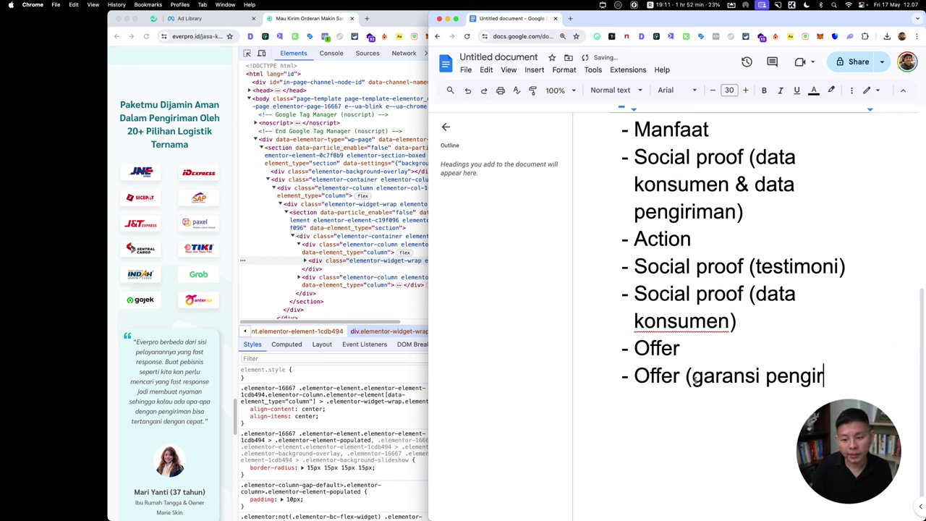
text(iman))
key(Return)
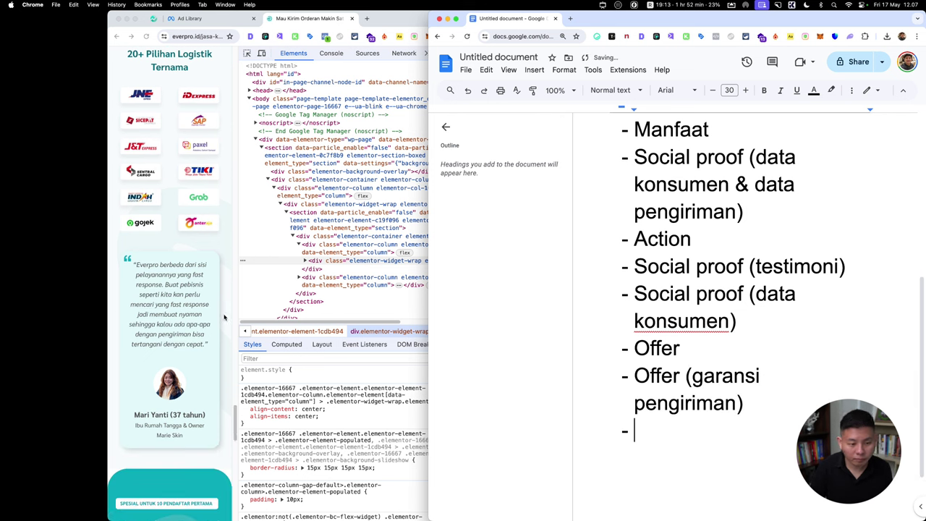
Step: Add 'Social proof (testimoni)', 'Offer (cashback)' and 'Action' bullets, ending on an empty dash line
text(Social pr)
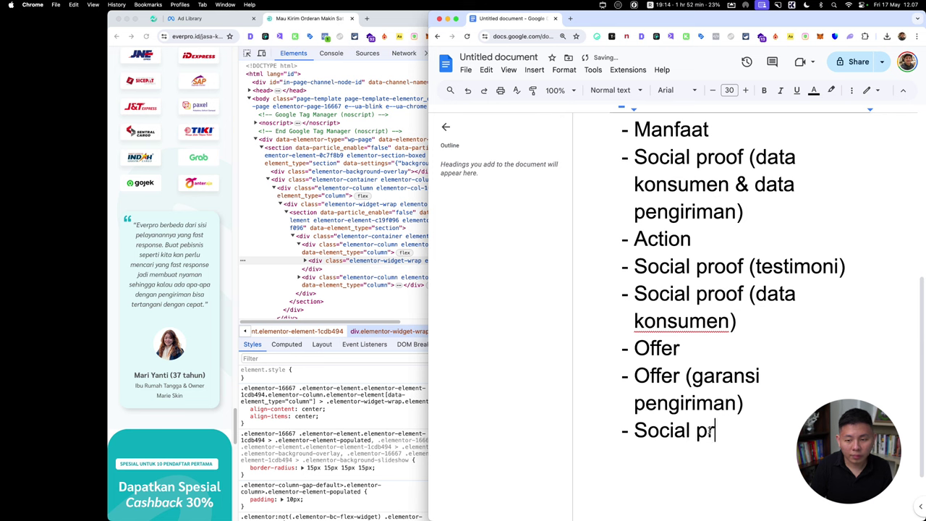
text(oof (testi)
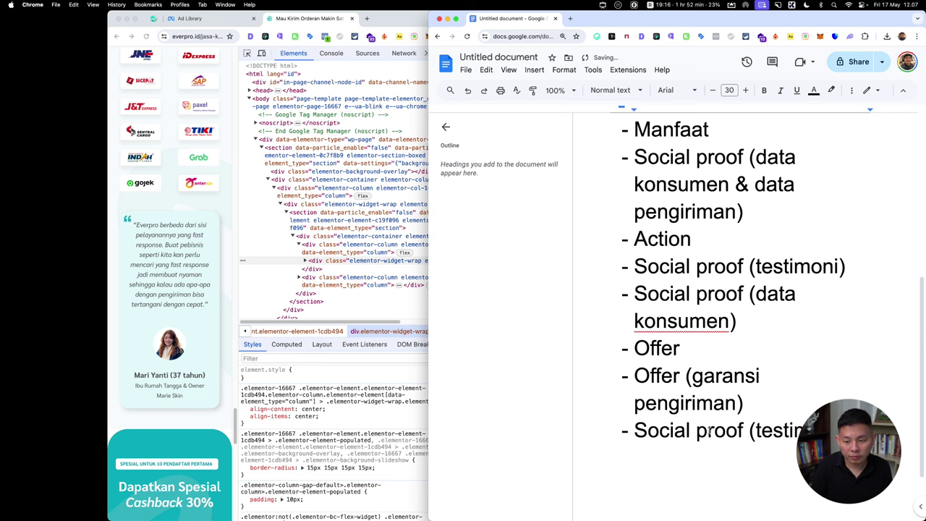
key(Return)
scroll(177, 347, down, 5)
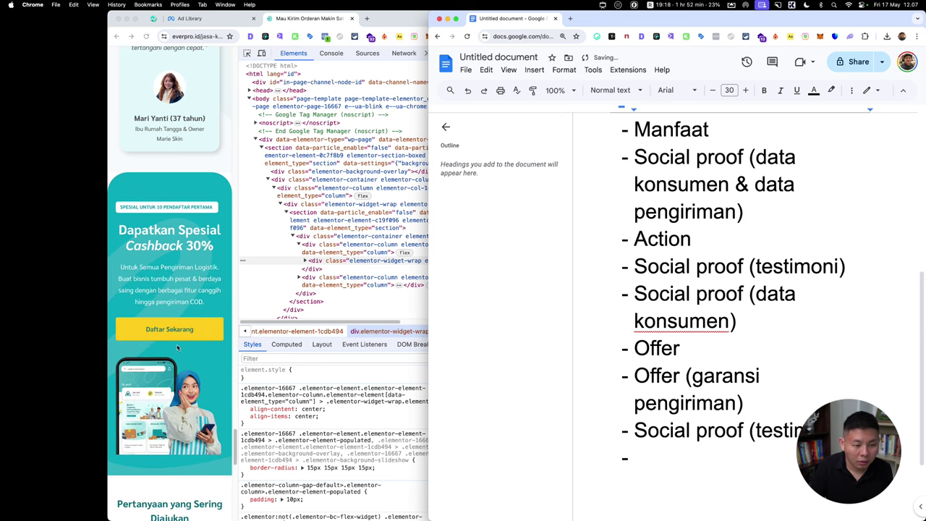
text(Offer ()
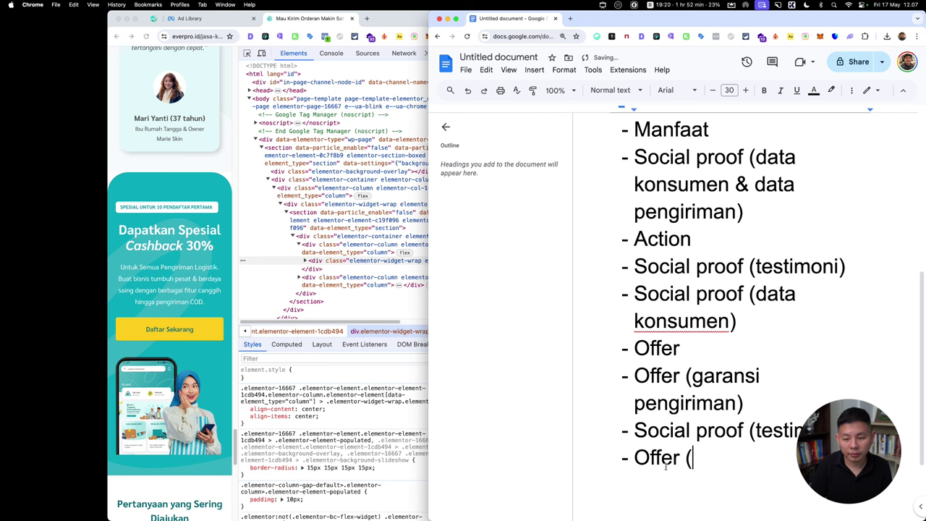
text(cashback))
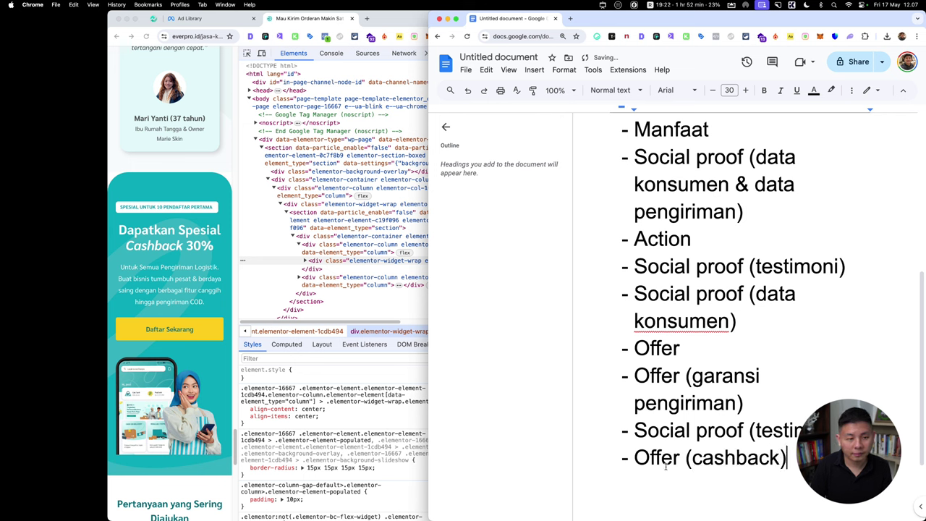
key(Return)
text(Action)
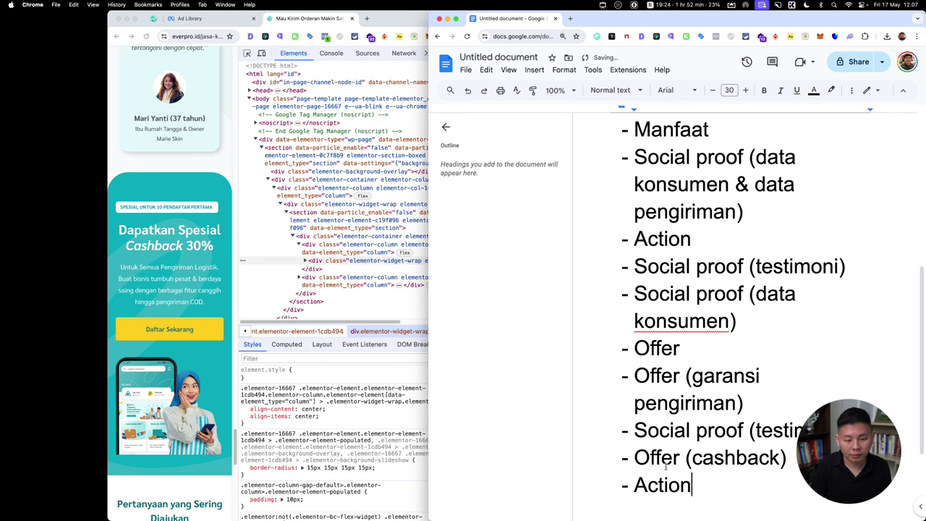
key(Return)
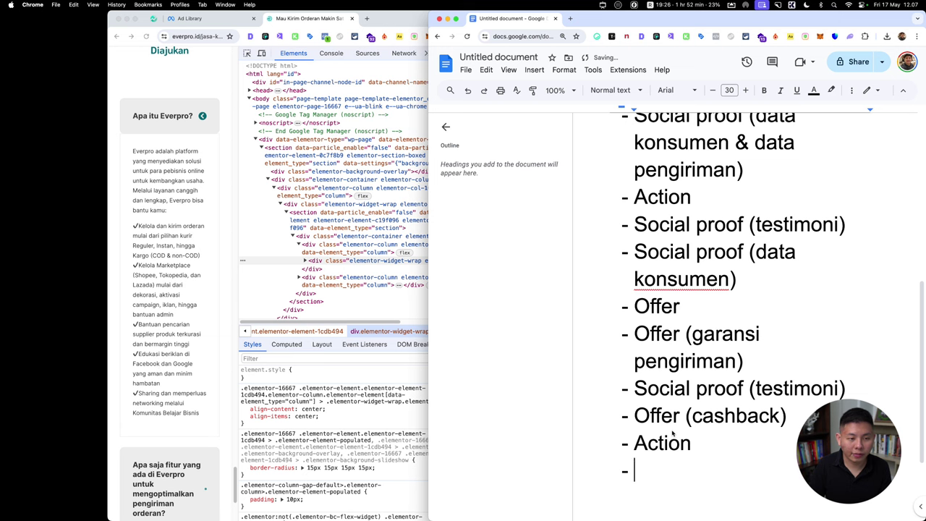
Step: Type FAQ on the last dash line and review the outline from Pertanyaan headline to FAQ
text(FAQ)
scroll(152, 158, up, 5)
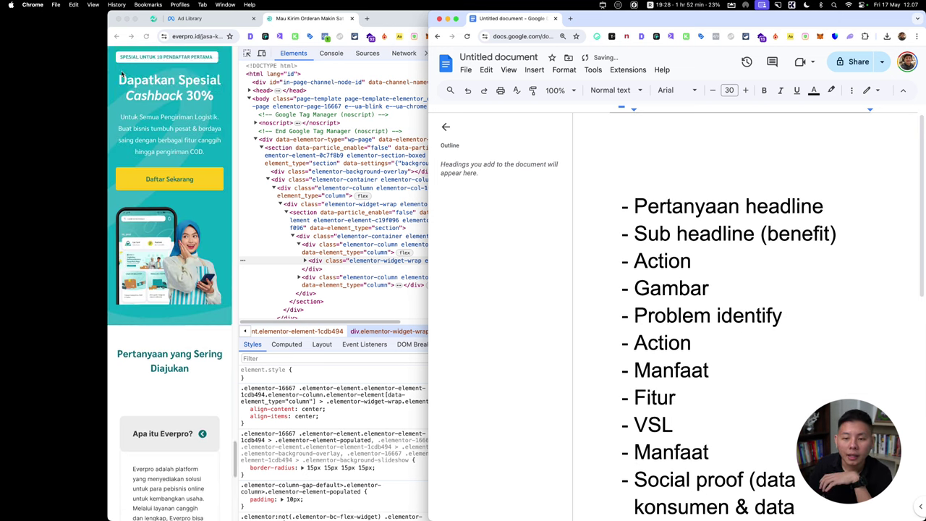
scroll(151, 158, up, 5)
scroll(152, 157, up, 10)
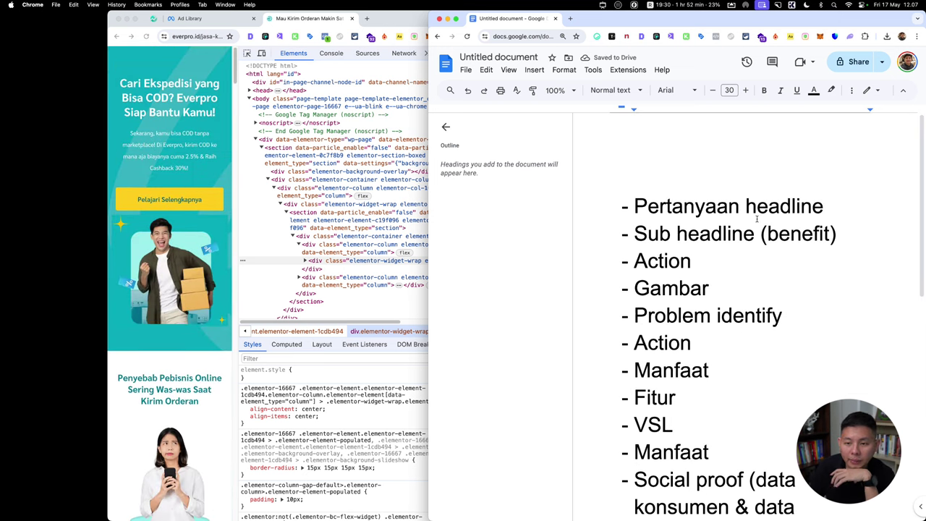
scroll(687, 196, down, 2)
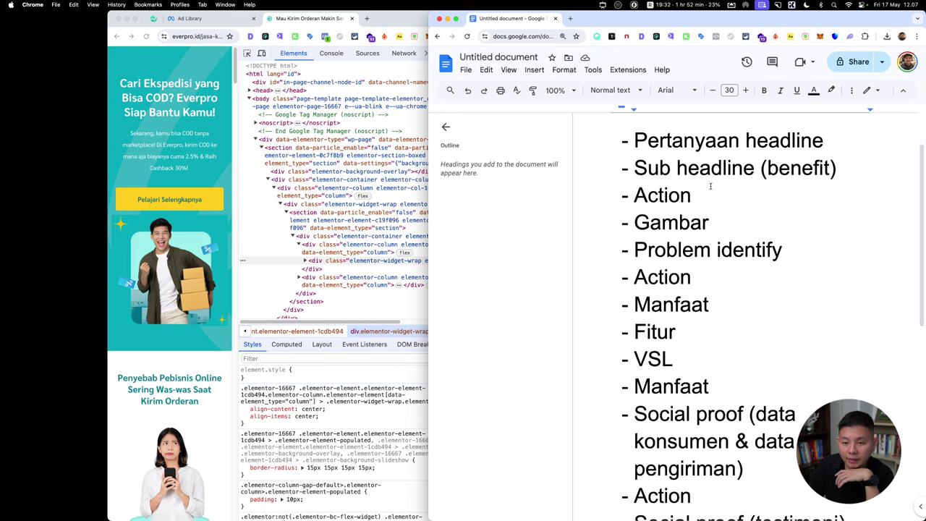
scroll(698, 194, down, 1)
scroll(698, 192, down, 1)
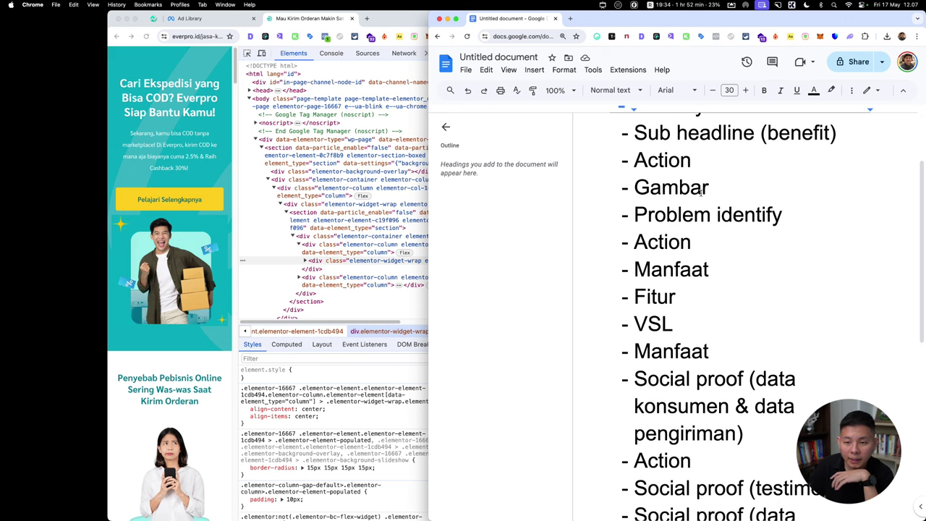
scroll(700, 191, down, 1)
scroll(700, 191, up, 3)
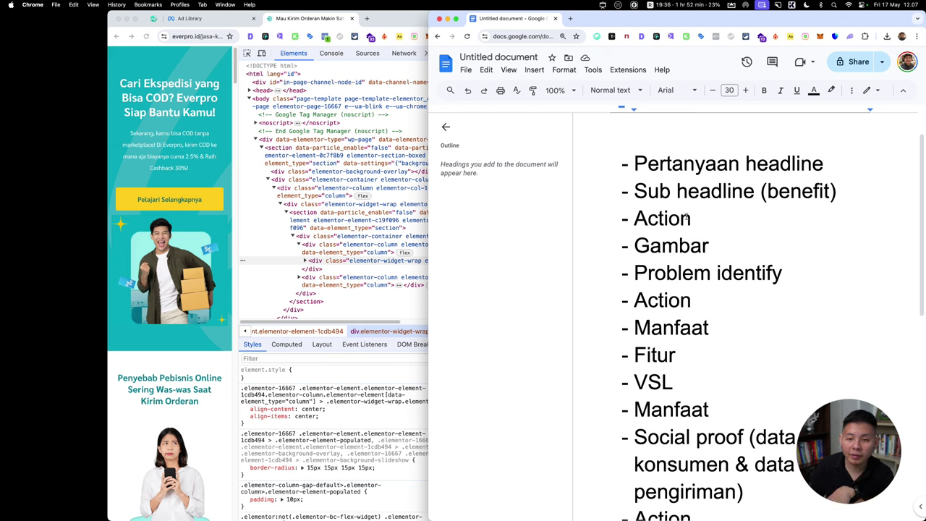
scroll(754, 247, down, 3)
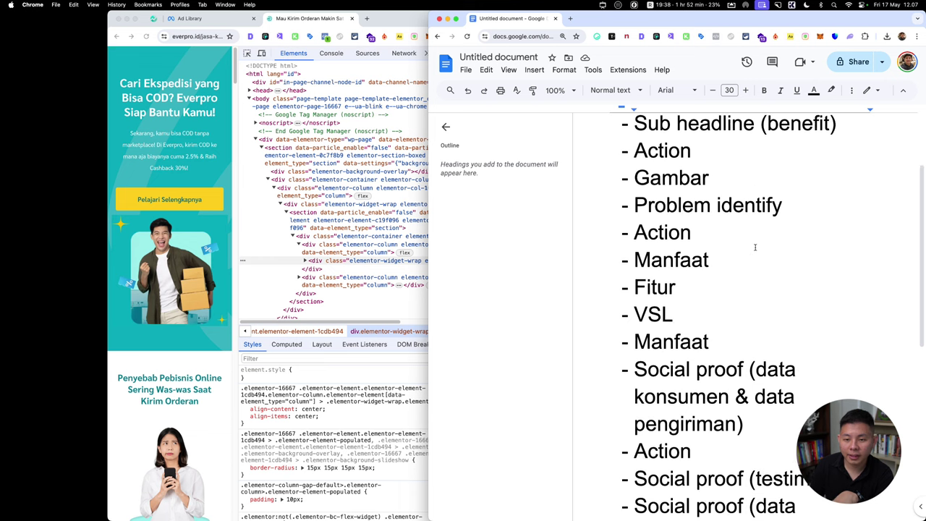
scroll(692, 218, down, 3)
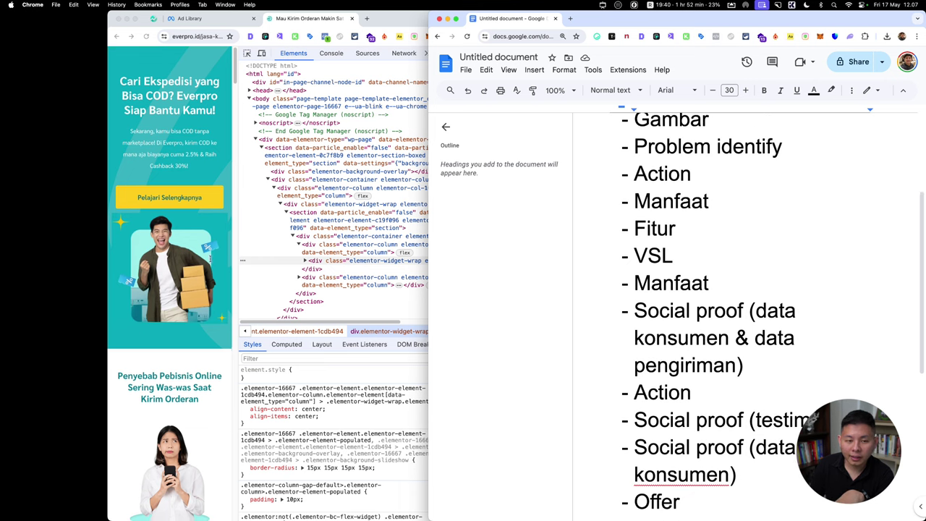
scroll(212, 259, down, 5)
scroll(213, 260, down, 5)
scroll(213, 260, down, 4)
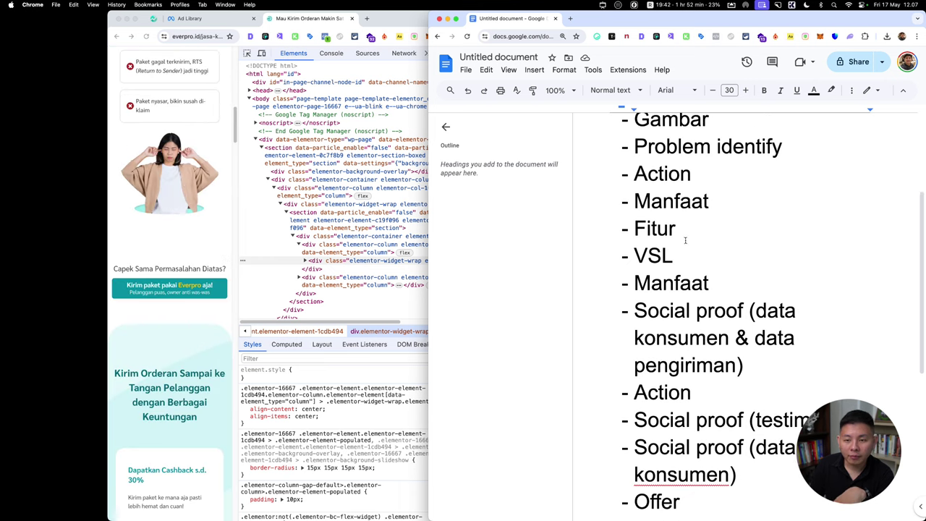
scroll(685, 240, down, 1)
scroll(656, 197, down, 2)
scroll(684, 258, down, 2)
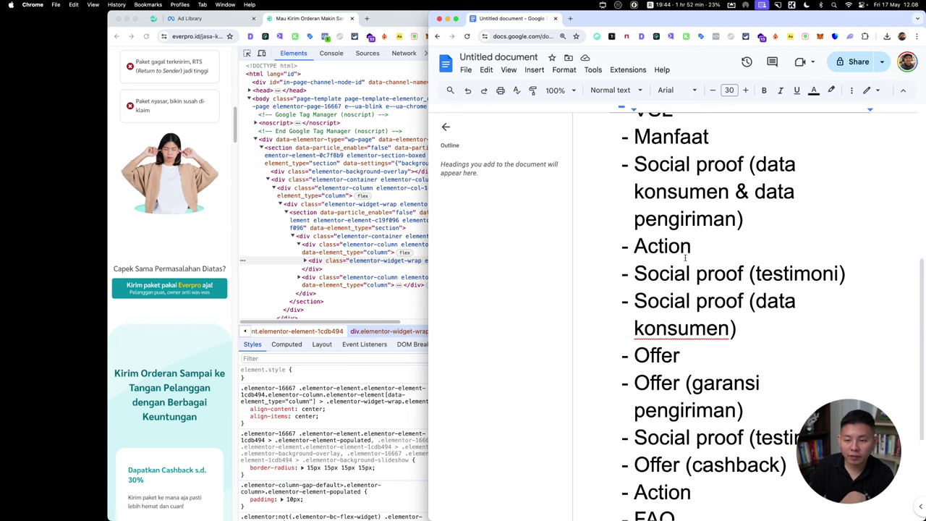
scroll(680, 301, down, 1)
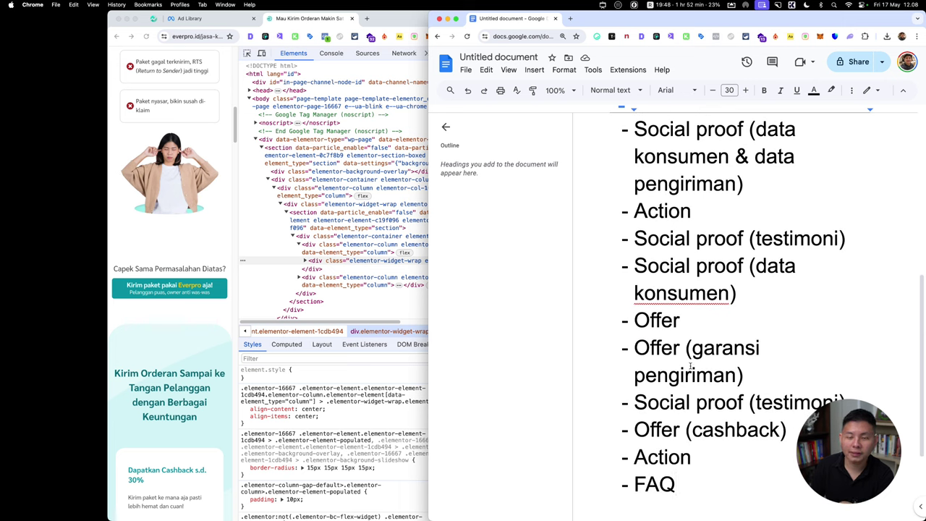
Step: Place the cursor after Offer and scroll the outline and Everpro page again to check it
click(700, 330)
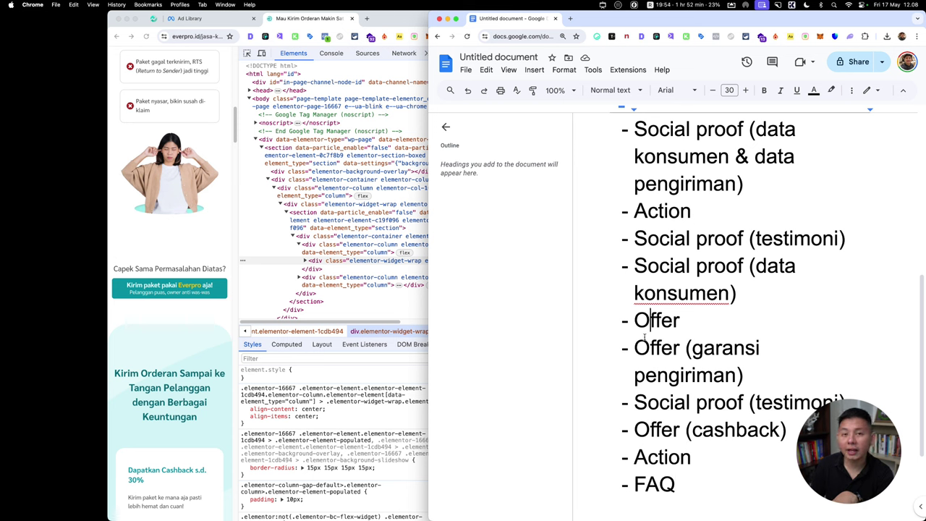
scroll(183, 196, up, 5)
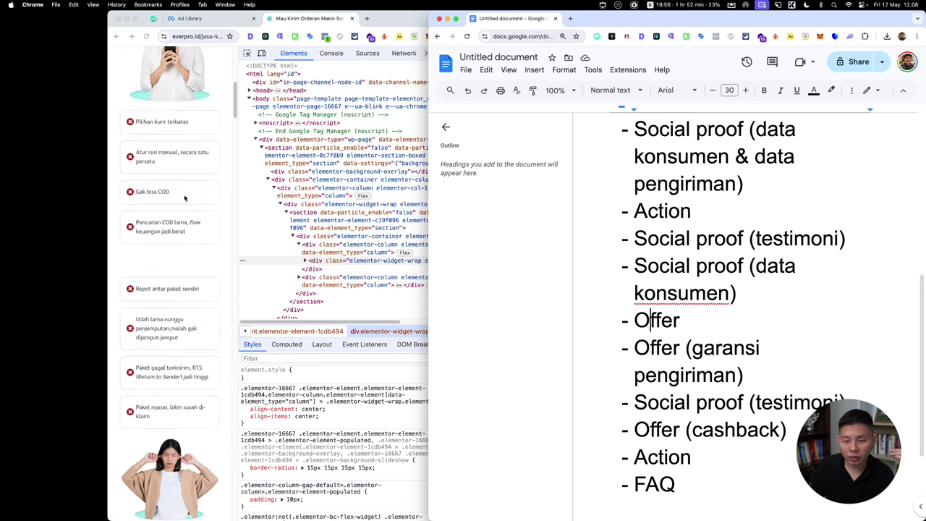
scroll(184, 197, up, 5)
scroll(185, 198, down, 5)
scroll(184, 197, down, 5)
scroll(184, 197, down, 2)
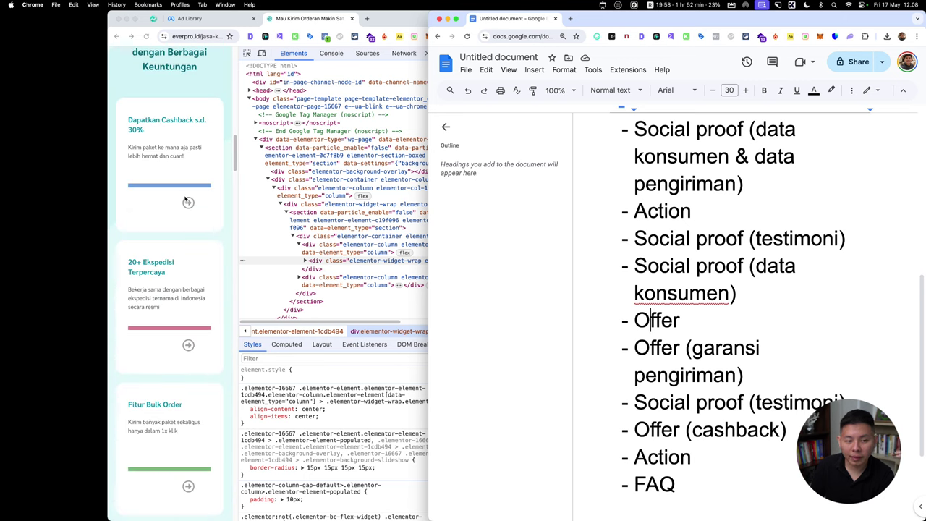
scroll(184, 197, down, 3)
scroll(185, 197, down, 5)
scroll(184, 197, down, 5)
scroll(184, 197, down, 5)
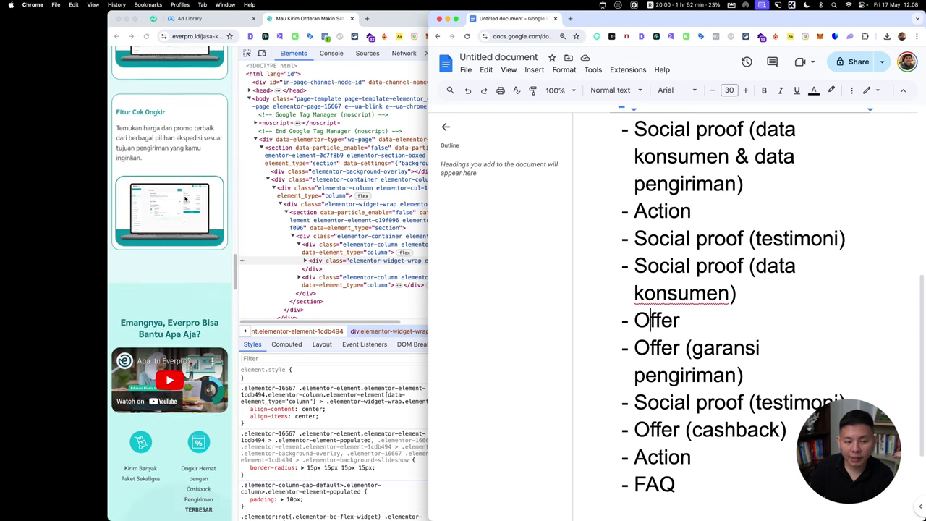
scroll(185, 197, down, 5)
scroll(185, 197, down, 5)
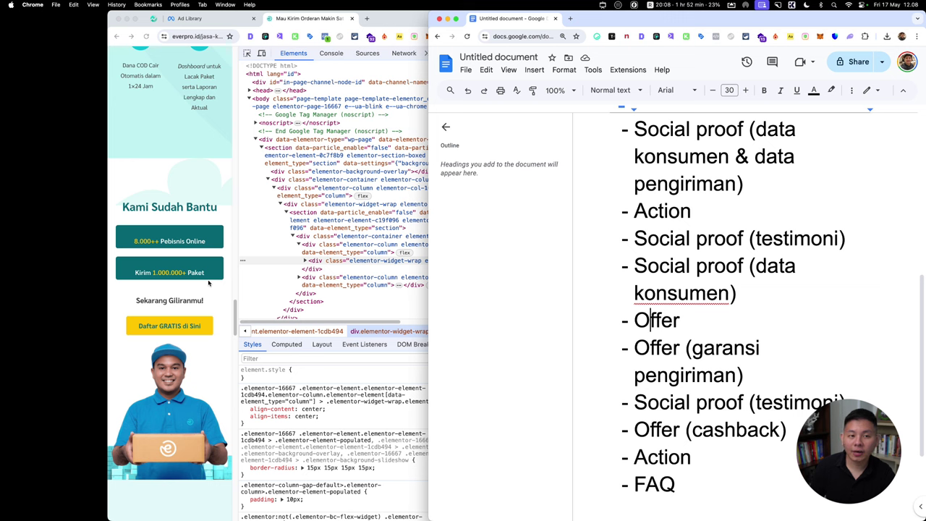
scroll(209, 277, up, 5)
scroll(208, 277, up, 5)
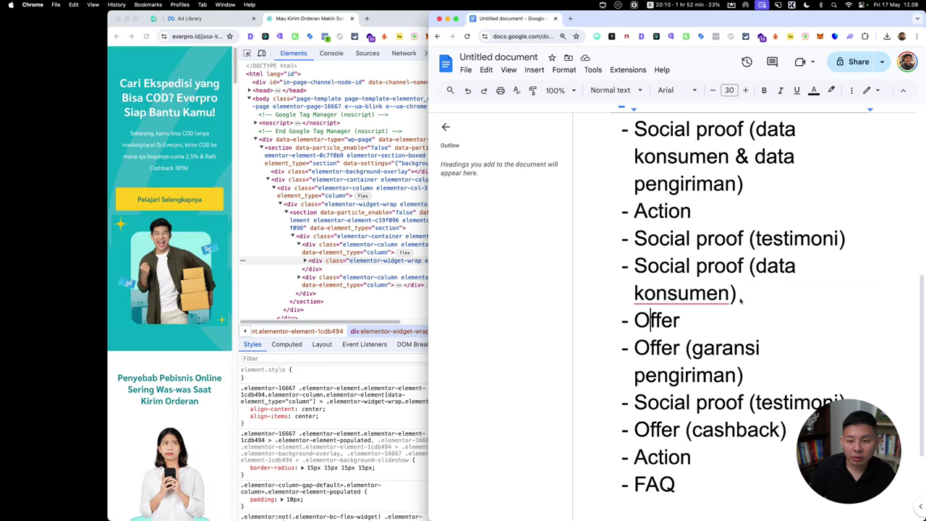
scroll(740, 300, up, 5)
scroll(737, 298, down, 2)
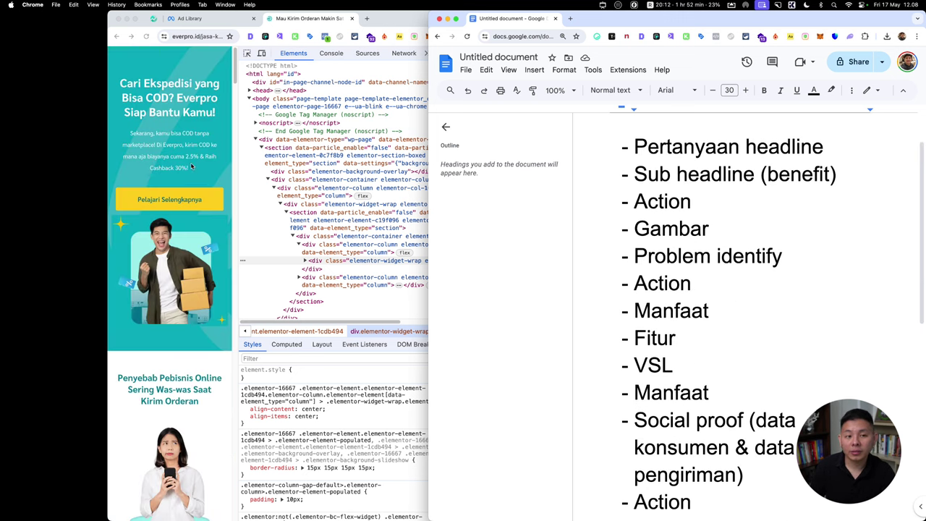
Step: Shift the Everpro window right and the Docs window left, then scroll Everpro to its problem list
drag(387, 16, 442, 13)
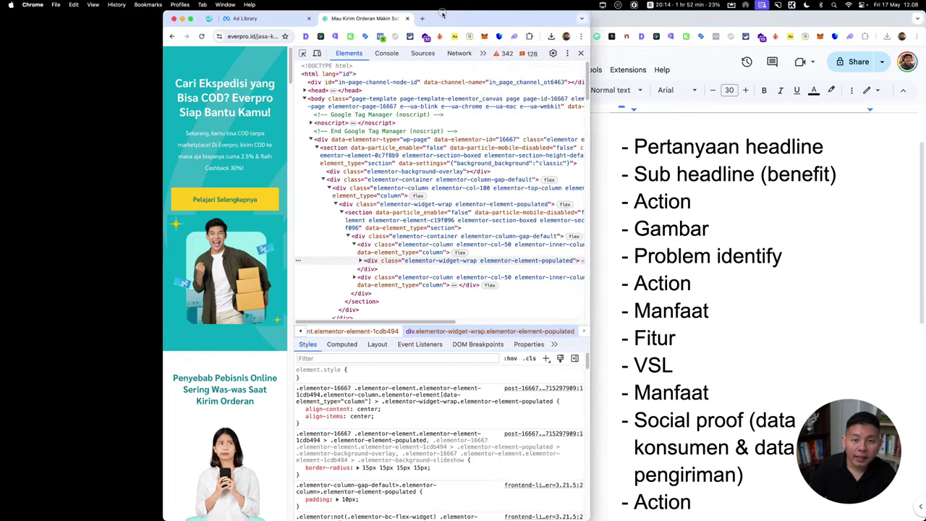
drag(626, 25, 548, 24)
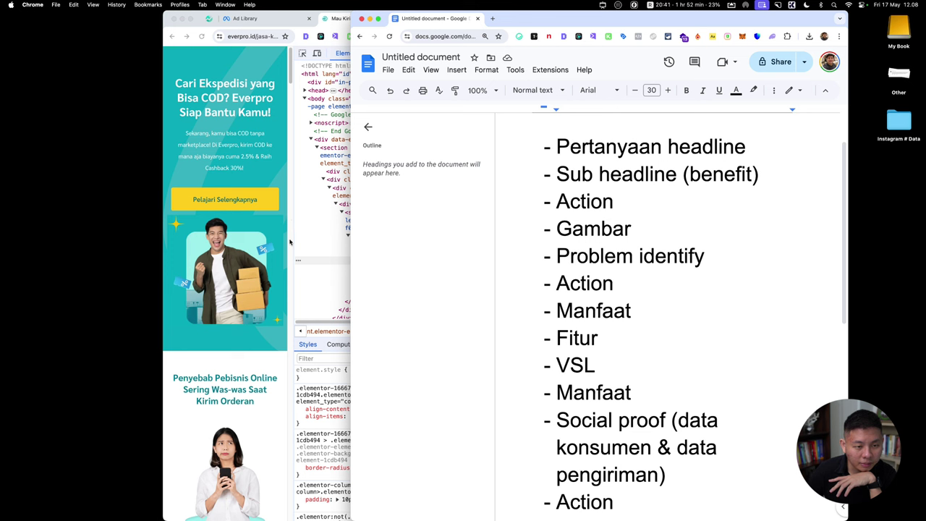
scroll(267, 238, down, 2)
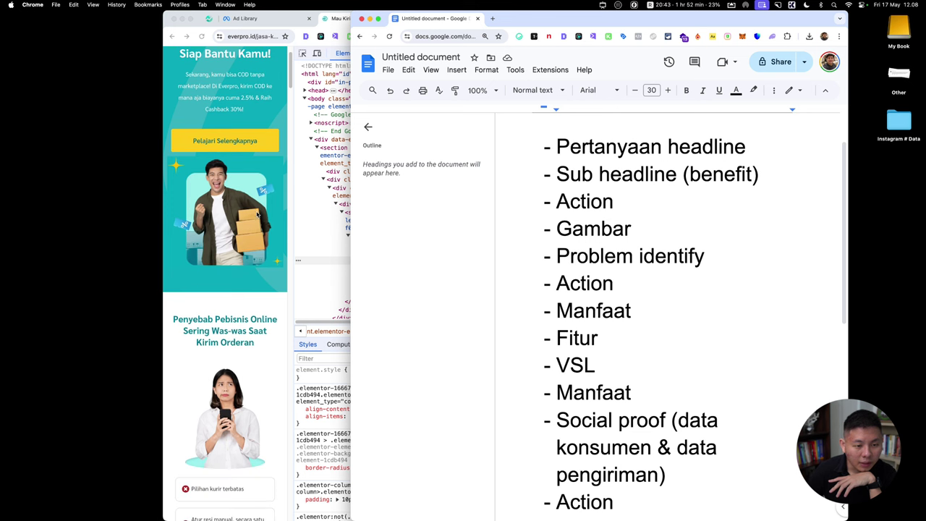
scroll(257, 215, down, 3)
scroll(257, 216, down, 2)
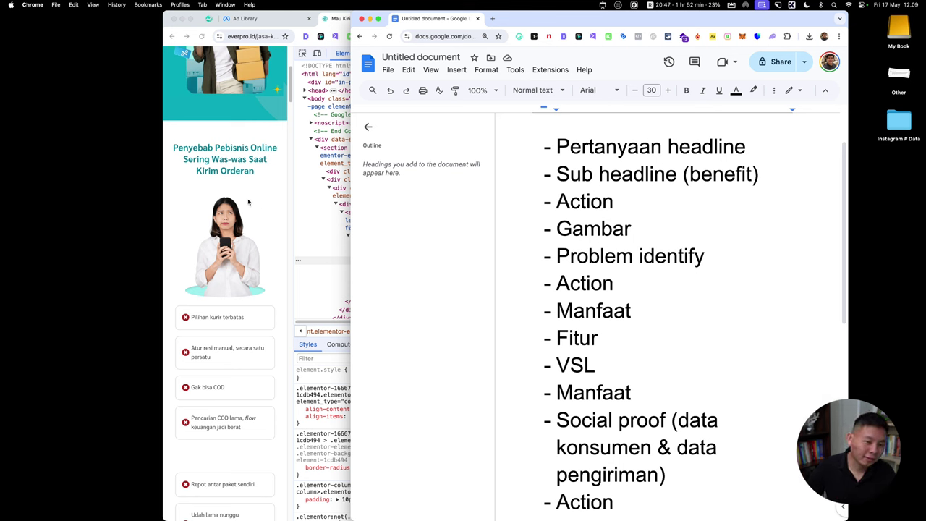
scroll(257, 203, down, 5)
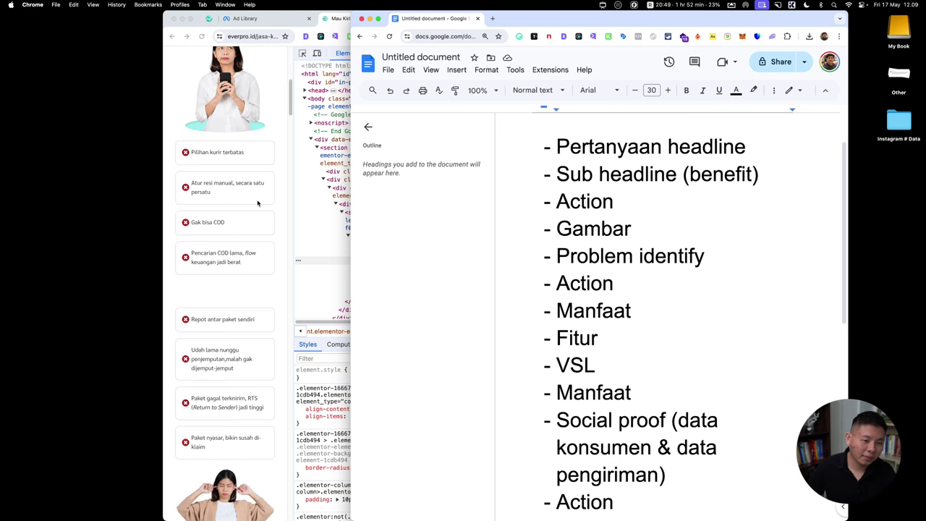
scroll(257, 203, up, 2)
scroll(257, 202, down, 8)
scroll(257, 202, down, 1)
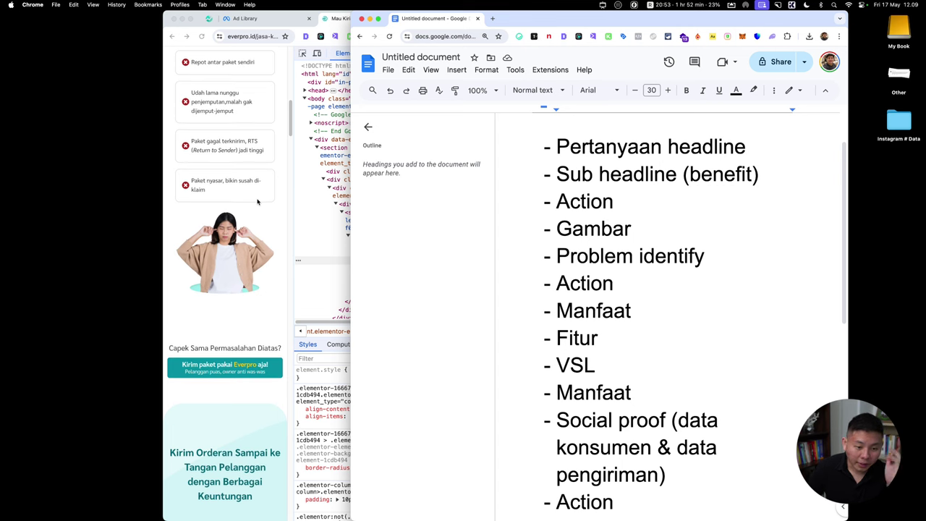
Step: Select the 'Capek Sama Permasalahan Diatas?' heading on the Everpro page, then return to the Docs window
scroll(257, 203, up, 5)
scroll(251, 322, down, 5)
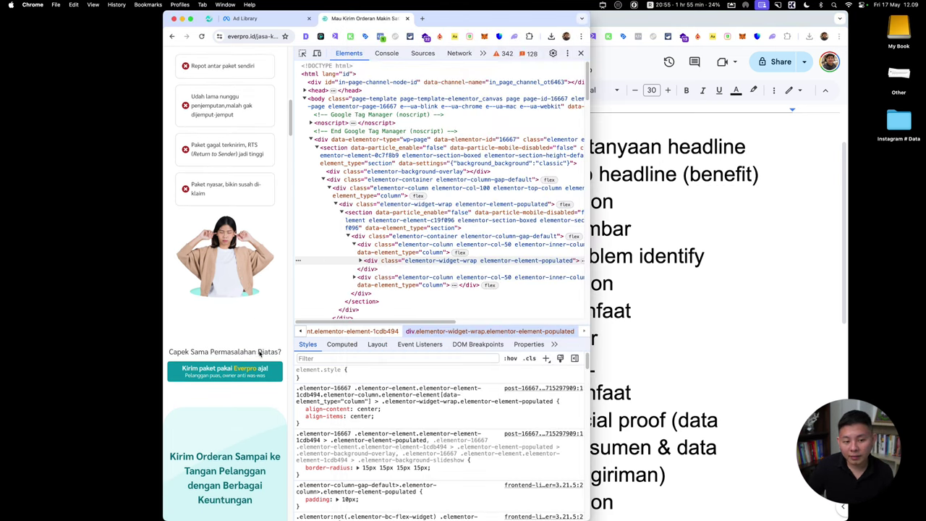
triple_click(259, 352)
click(657, 293)
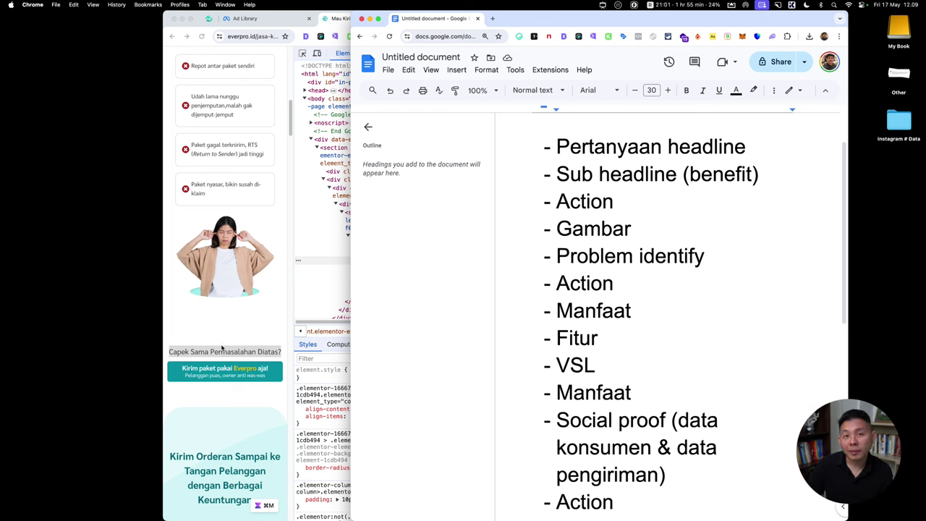
Step: Below FAQ, add 'Capek sama permasalah diatas? > Kamu juga mengalami masalah di atas?'
click(259, 370)
click(696, 334)
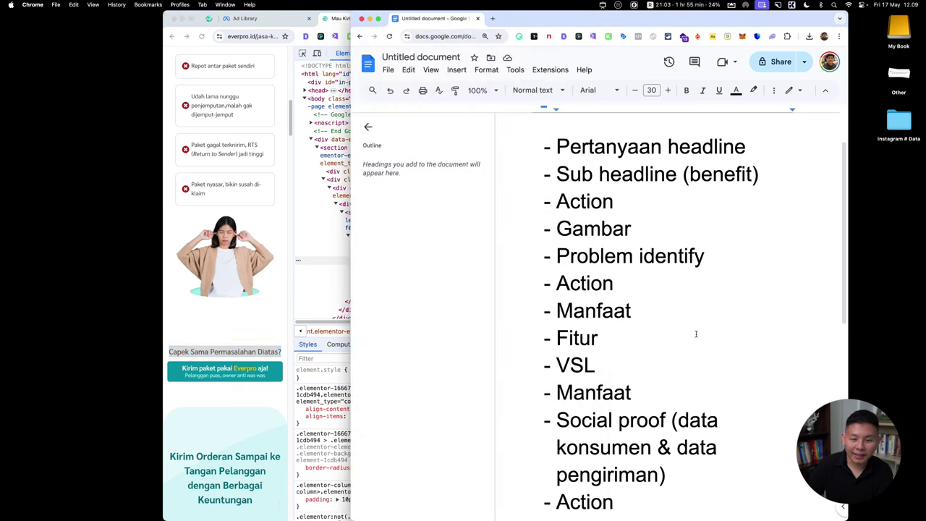
scroll(695, 333, up, 2)
scroll(695, 360, down, 5)
scroll(651, 383, down, 1)
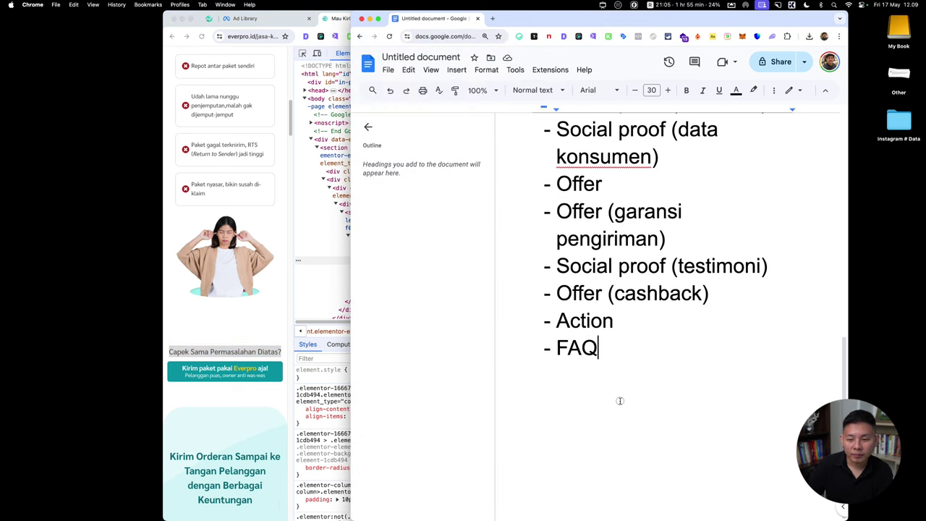
key(Return)
key(Return)
text(Cap)
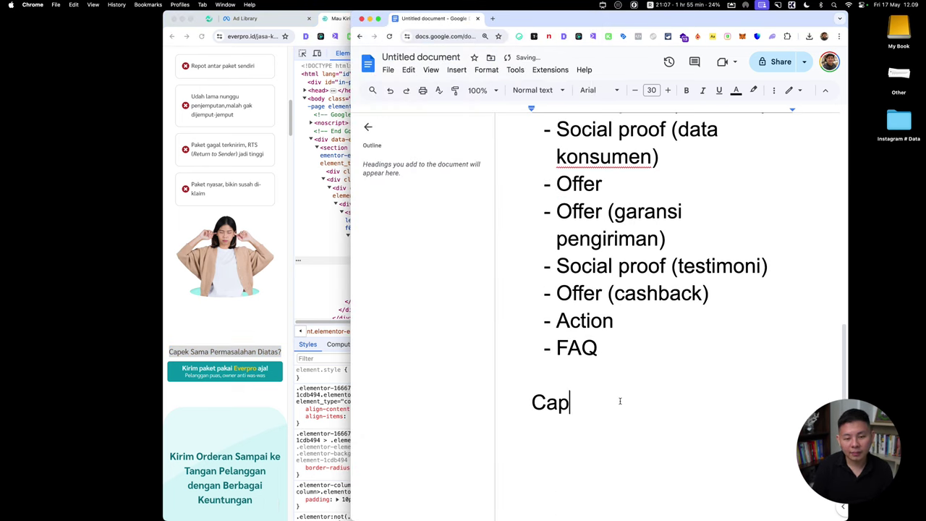
text(ek perm)
key(BackSpace)
key(BackSpace)
key(BackSpace)
key(BackSpace)
text(sama )
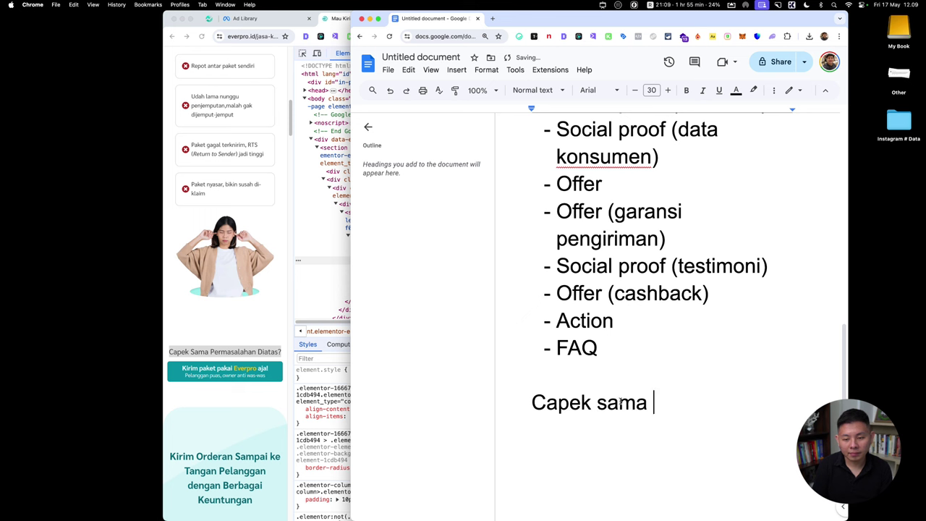
text(permasalah diatas?)
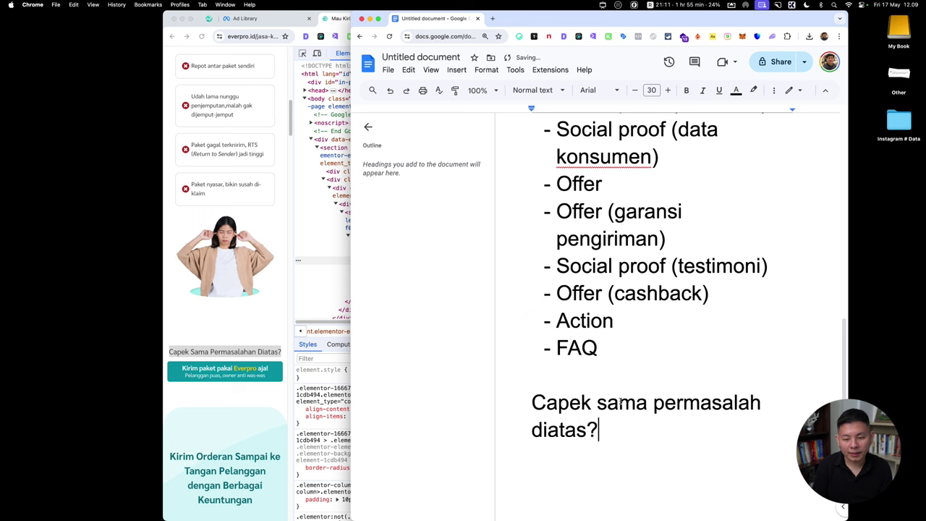
text( > )
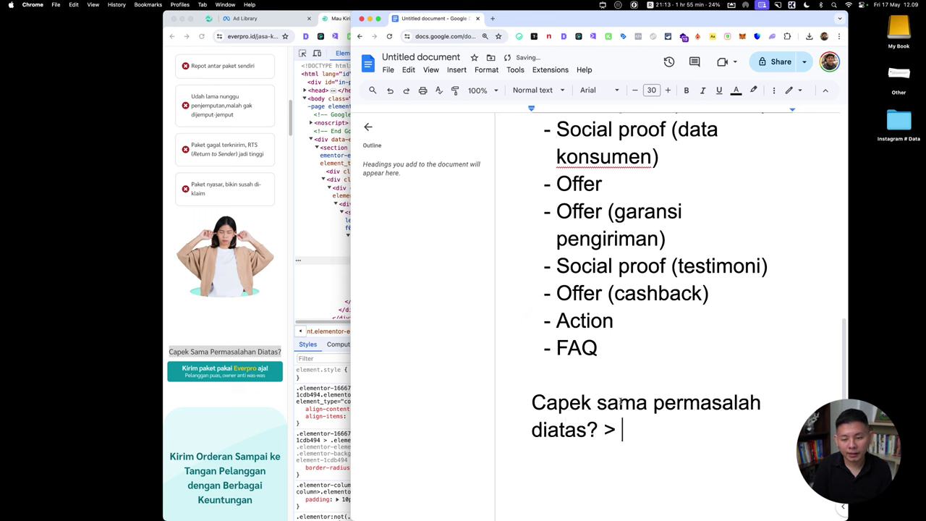
text(Kamu juga meng)
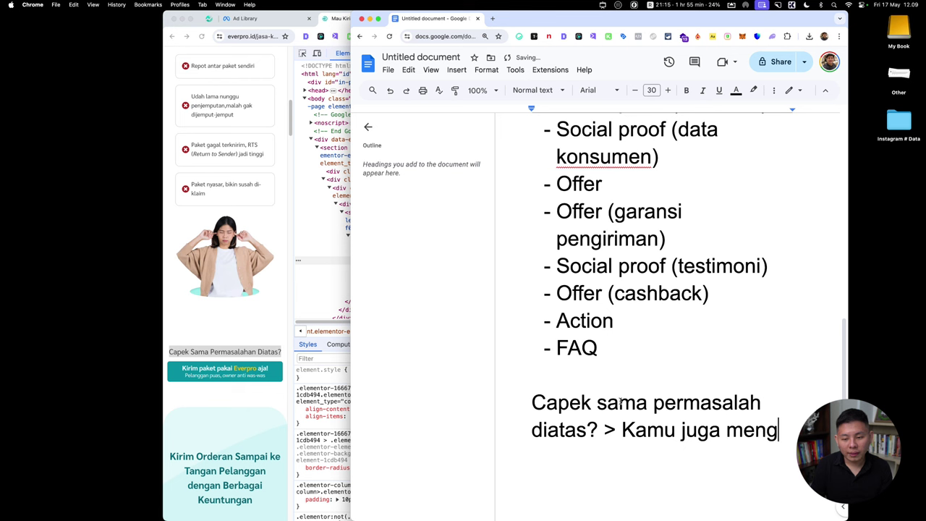
text(alami masalah)
key(BackSpace)
text(ah )
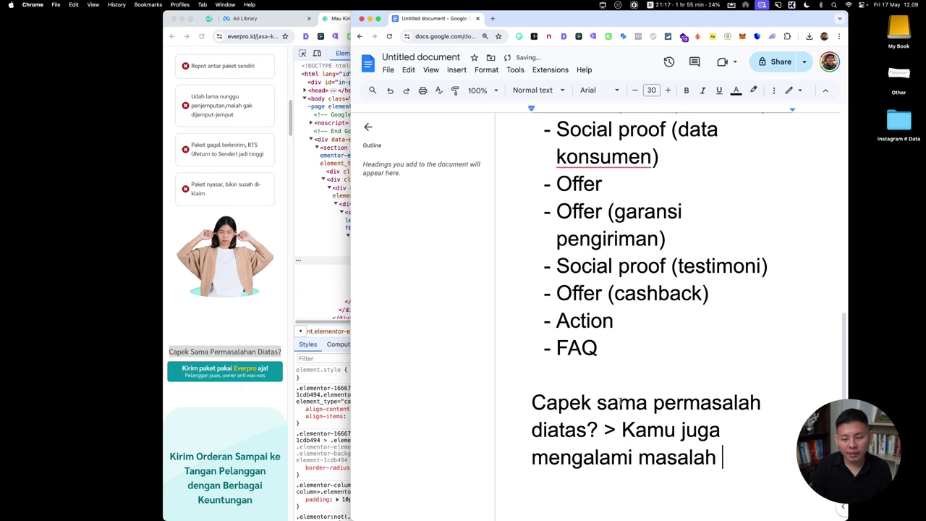
text(di atas?)
Step: Reword the second half to 'Kamu juga punya permasalahan seperti di atas?'
scroll(620, 402, down, 3)
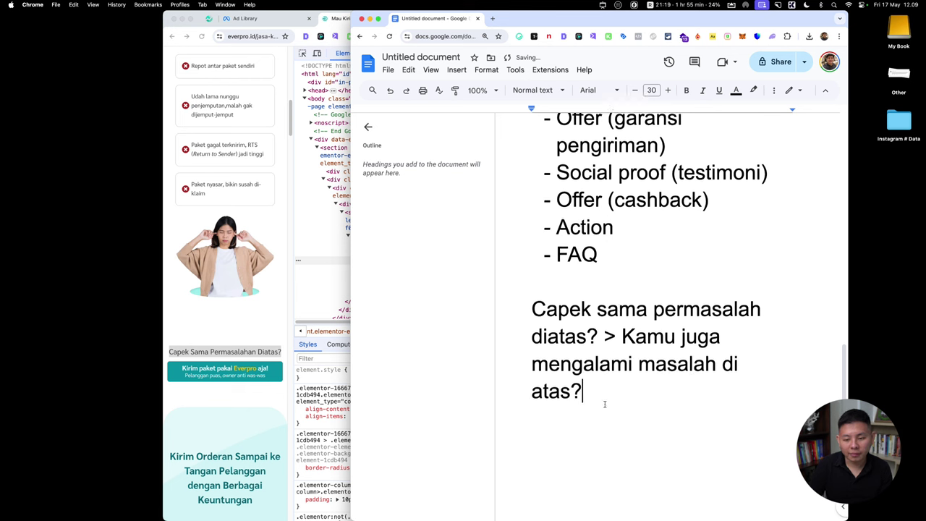
click(713, 342)
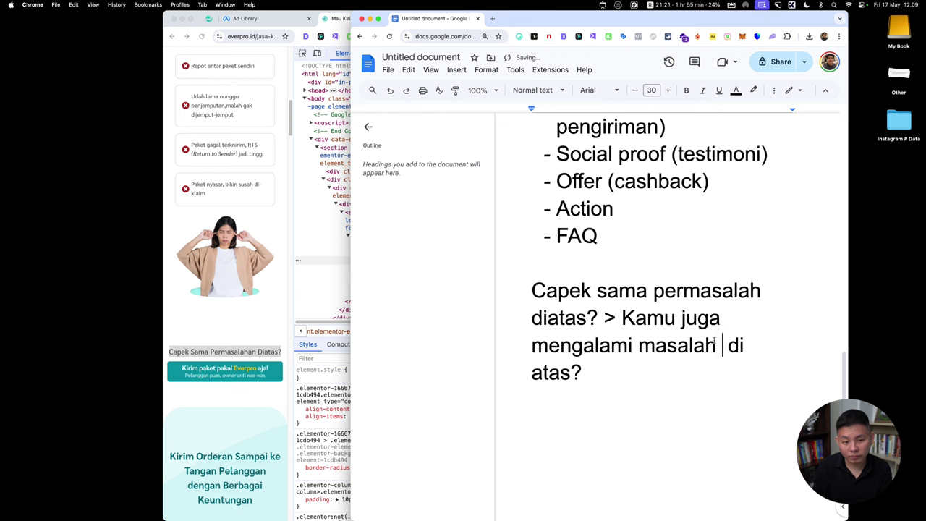
text(speerti)
key(BackSpace)
key(BackSpace)
key(BackSpace)
key(BackSpace)
key(BackSpace)
key(BackSpace)
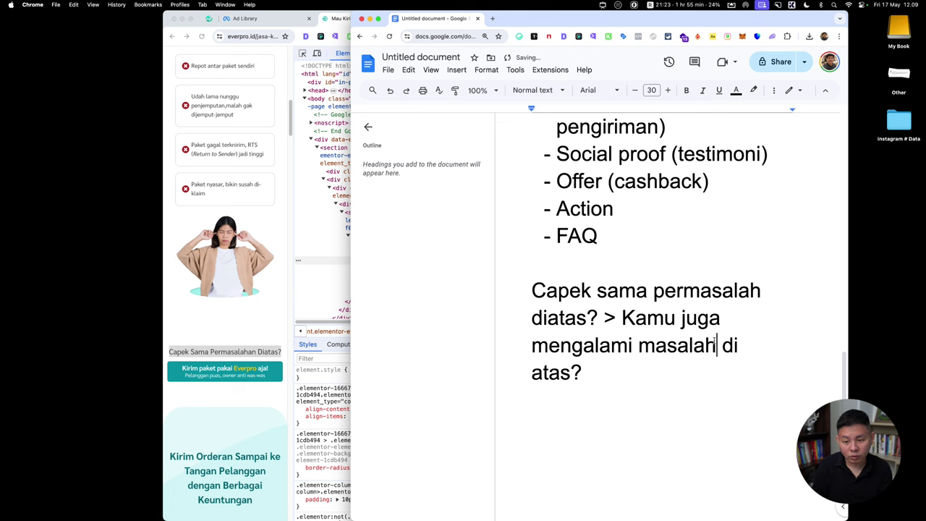
key(BackSpace)
key(BackSpace)
key(BackSpace)
key(BackSpace)
key(BackSpace)
key(BackSpace)
key(BackSpace)
key(BackSpace)
key(BackSpace)
key(BackSpace)
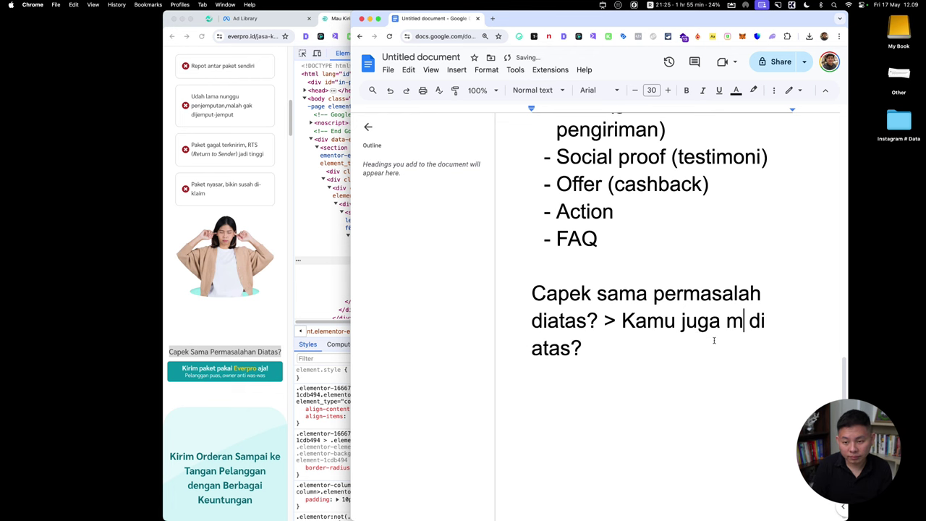
key(BackSpace)
text(punya per)
key(BackSpace)
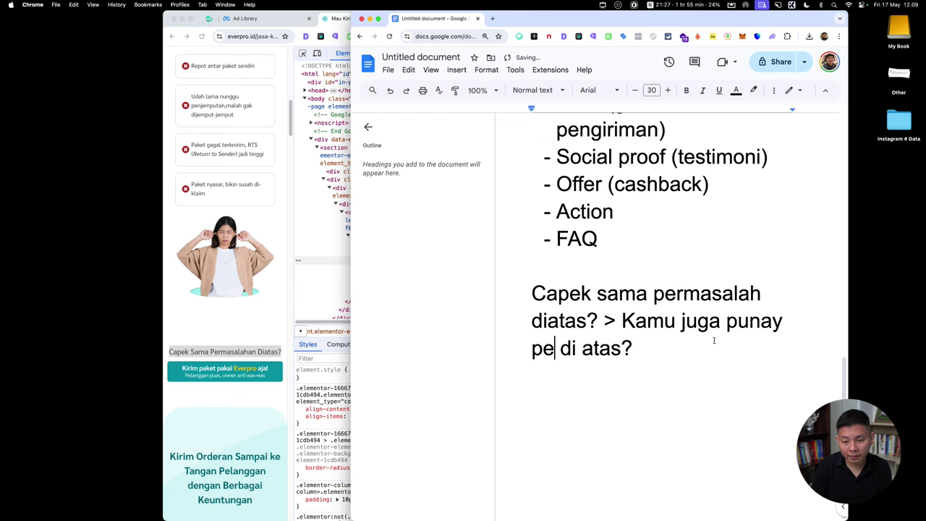
key(BackSpace)
key(BackSpace)
key(BackSpace)
key(BackSpace)
key(BackSpace)
text(ya perma)
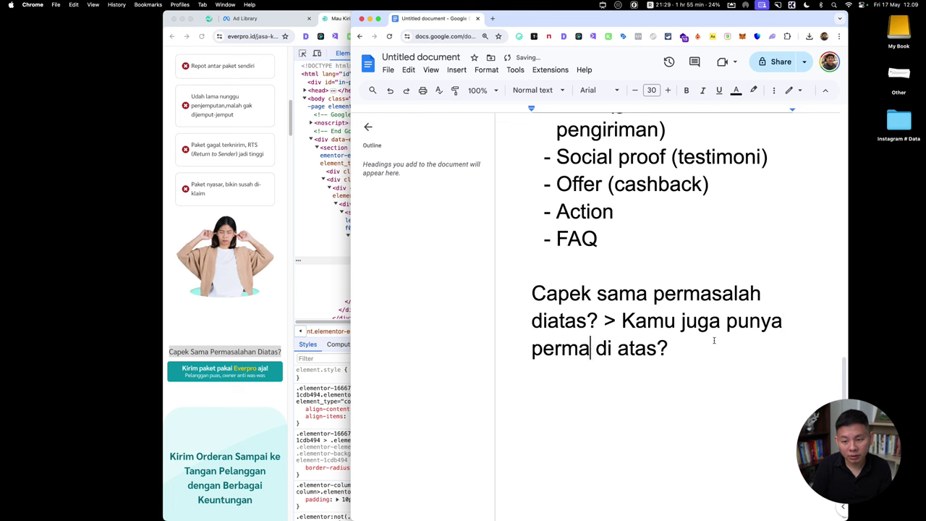
text(salahn)
key(BackSpace)
text(an s)
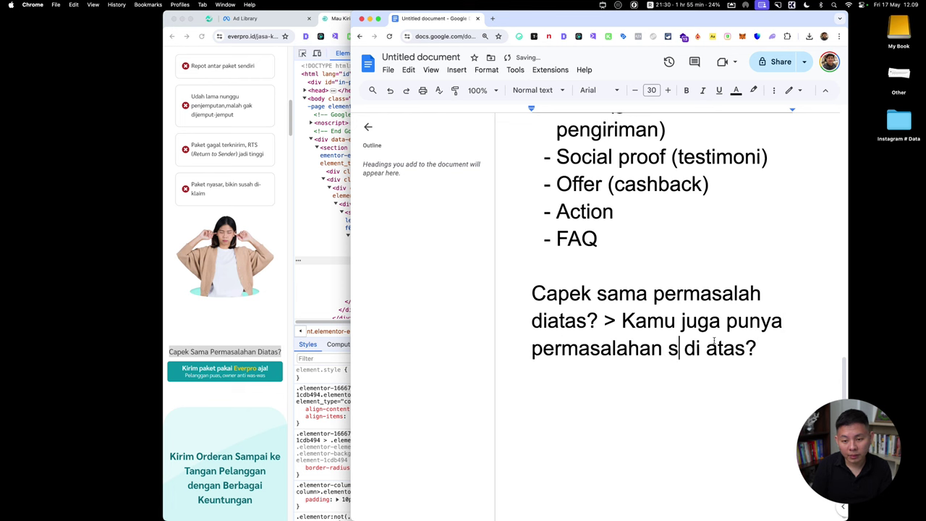
text(eperti)
scroll(714, 340, down, 1)
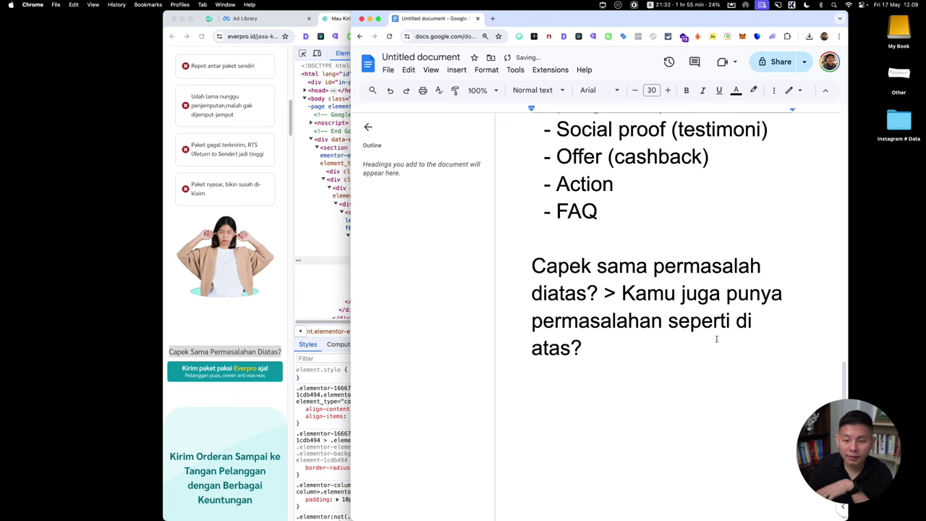
key(Down)
scroll(271, 322, down, 2)
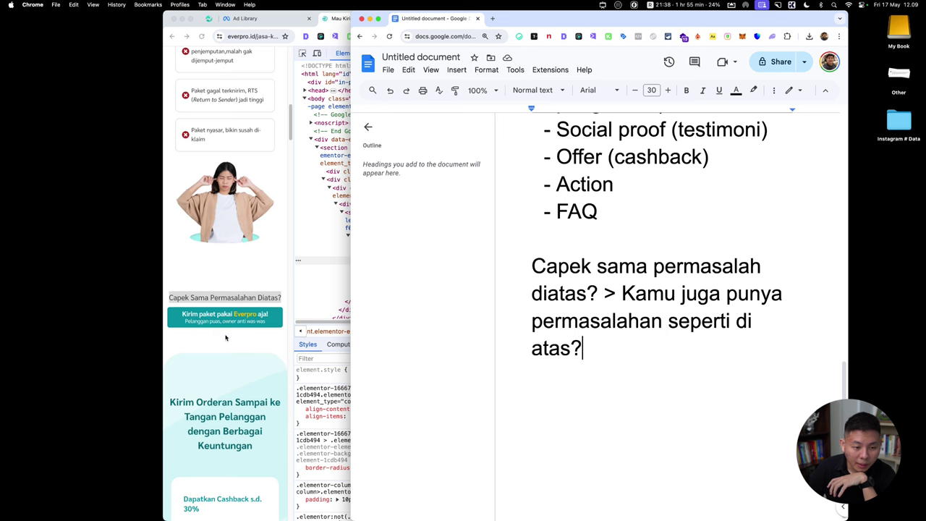
scroll(228, 332, down, 2)
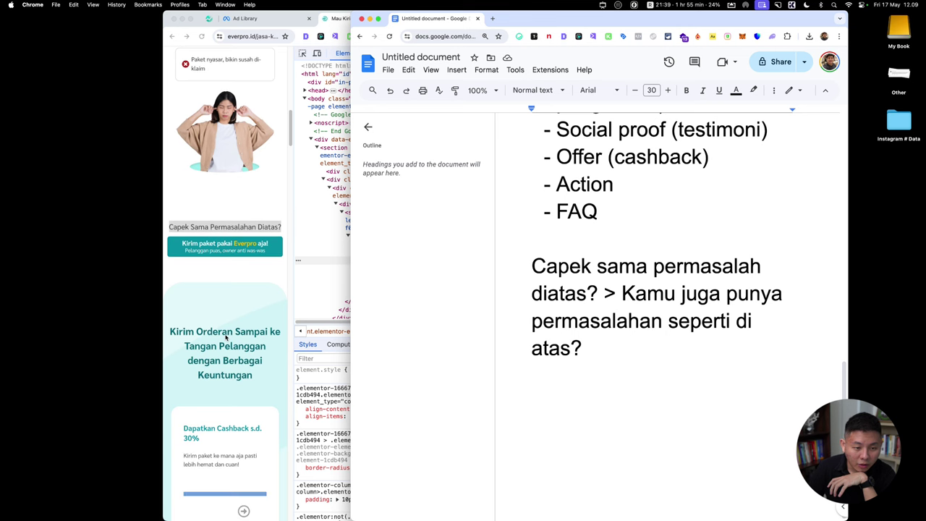
Step: Prefix the 'Capek sama permasalah diatas?' line with a dash and start an empty dash bullet below it
click(529, 265)
text(-)
key(Down)
key(Down)
key(End)
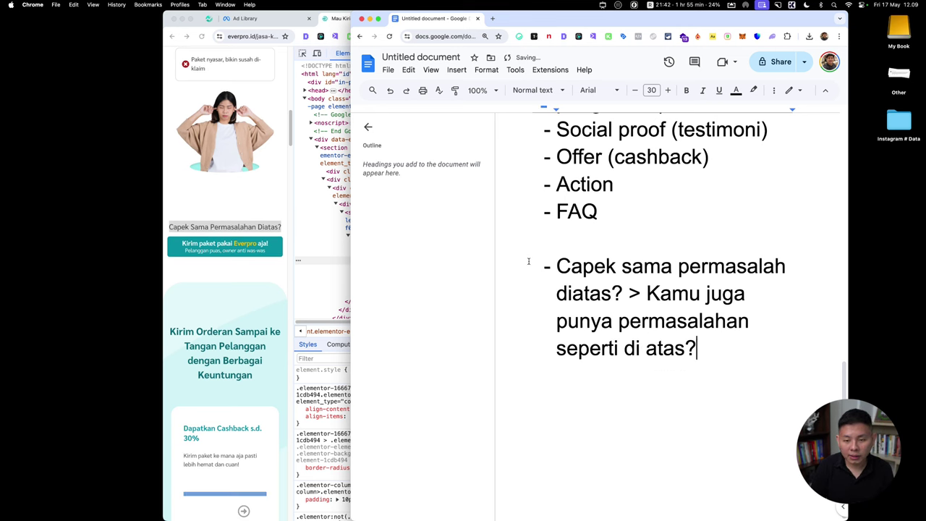
key(Down)
scroll(239, 289, down, 3)
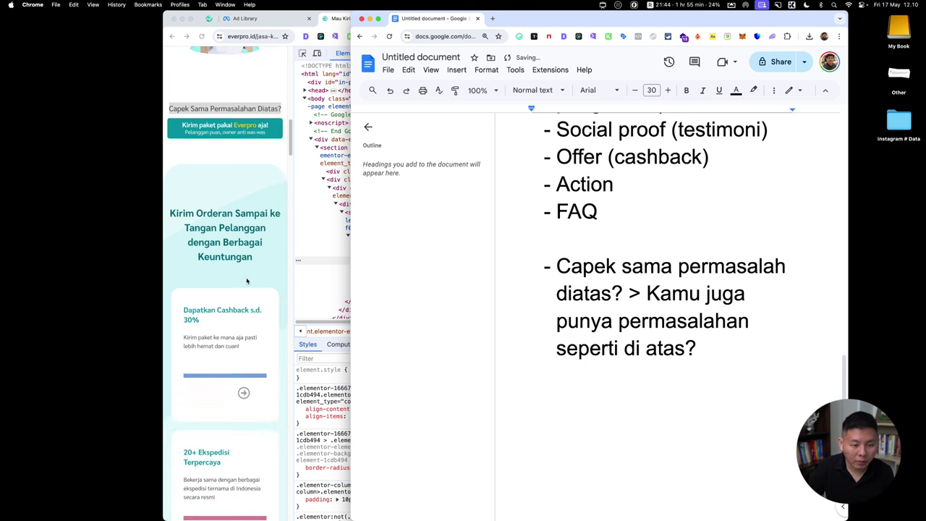
scroll(222, 300, down, 2)
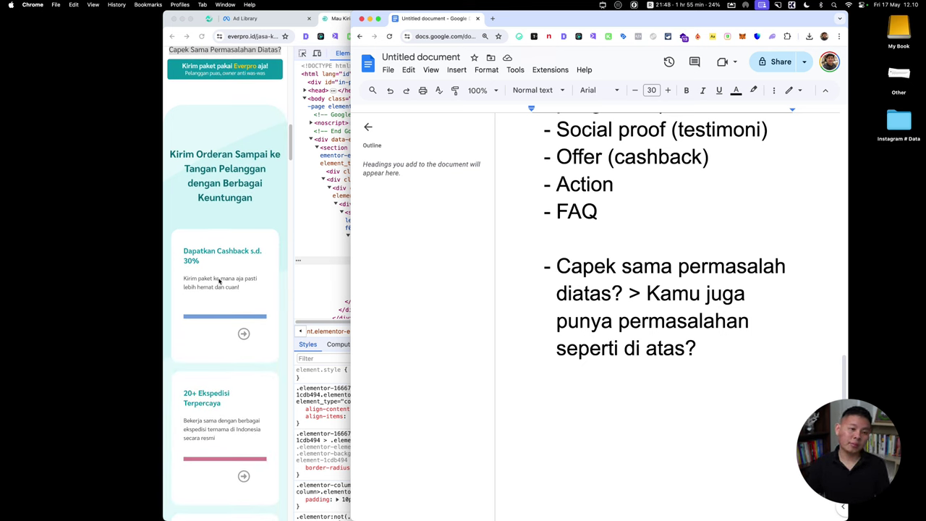
text(-)
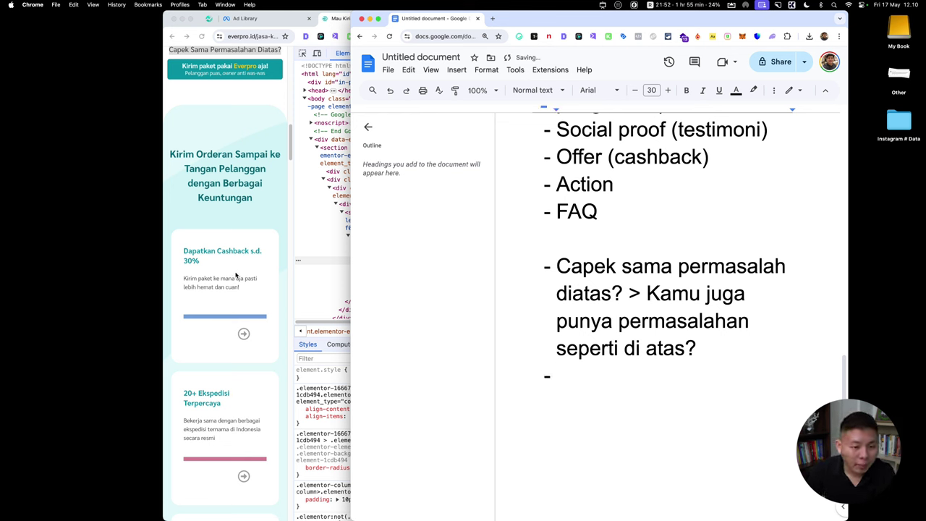
Step: Scroll the Everpro page down to the 'Kami Sudah Bantu' 8.000++ Pebisnis Online stat
scroll(241, 279, down, 1)
scroll(241, 279, down, 1)
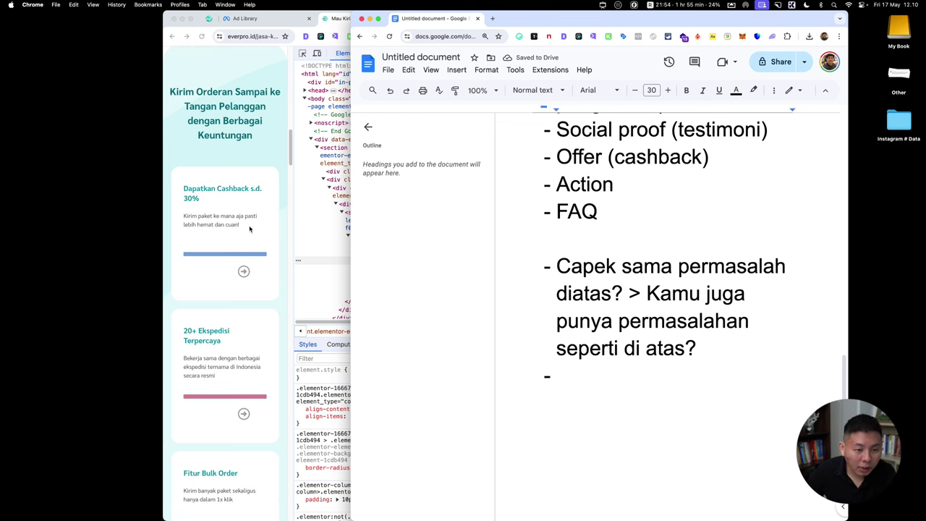
scroll(217, 230, down, 1)
scroll(232, 231, down, 2)
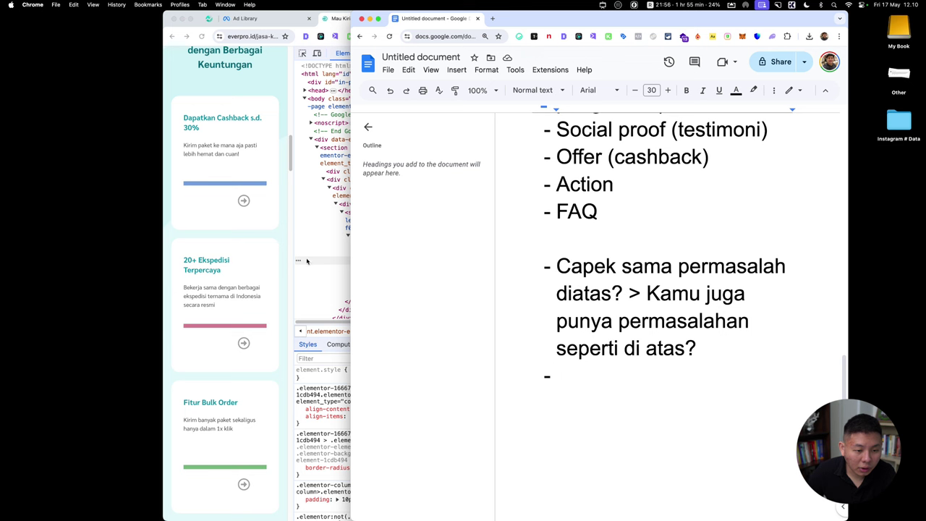
scroll(245, 231, down, 1)
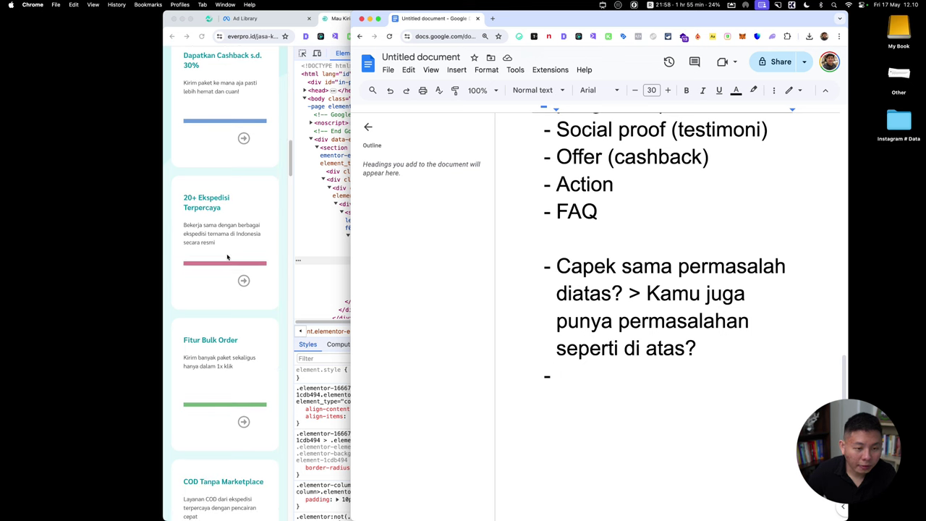
scroll(241, 259, down, 3)
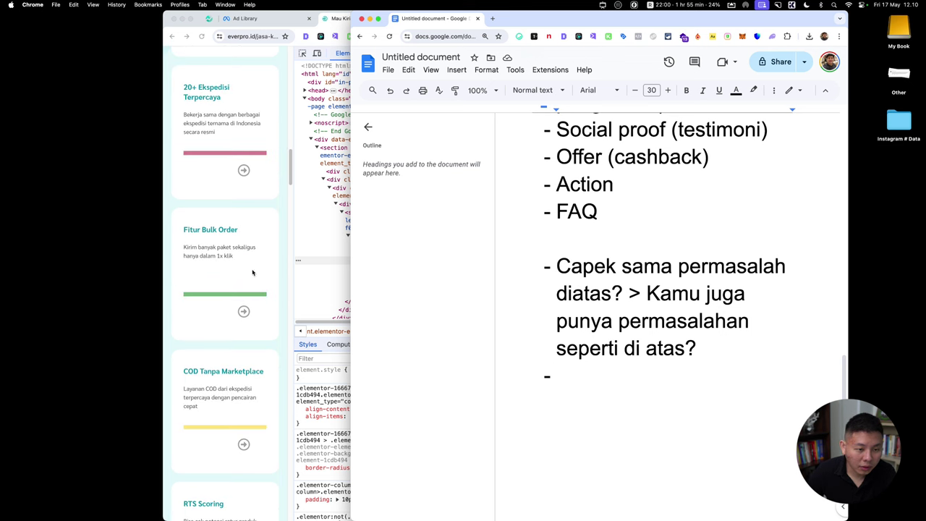
scroll(235, 234, down, 3)
scroll(258, 236, down, 3)
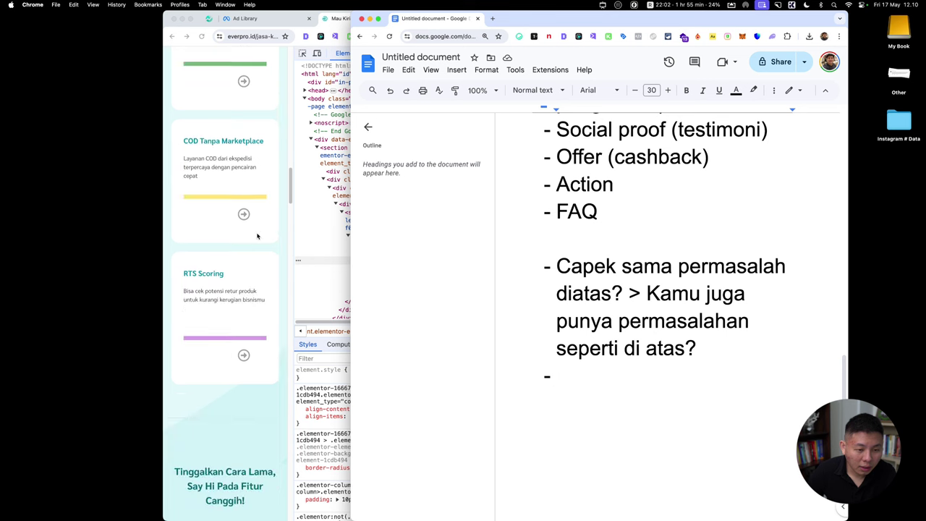
scroll(253, 235, down, 2)
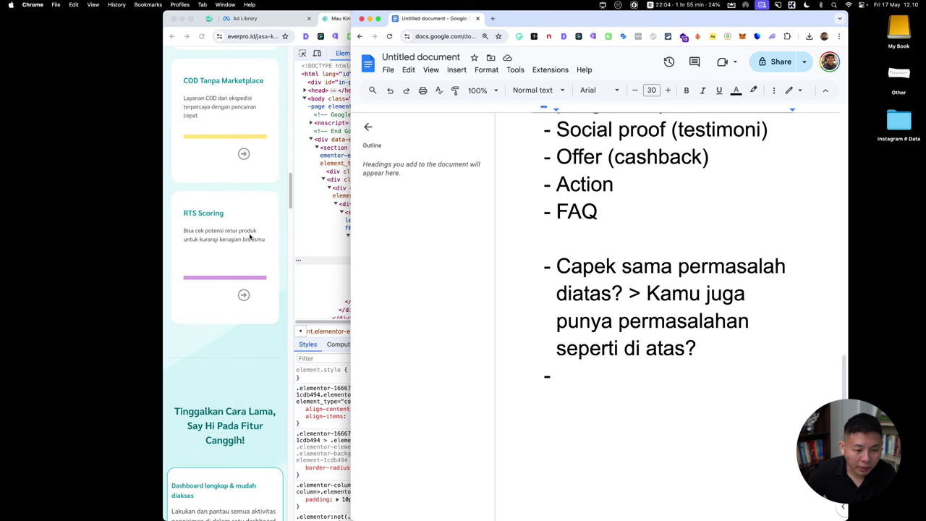
scroll(260, 269, down, 3)
scroll(250, 269, down, 2)
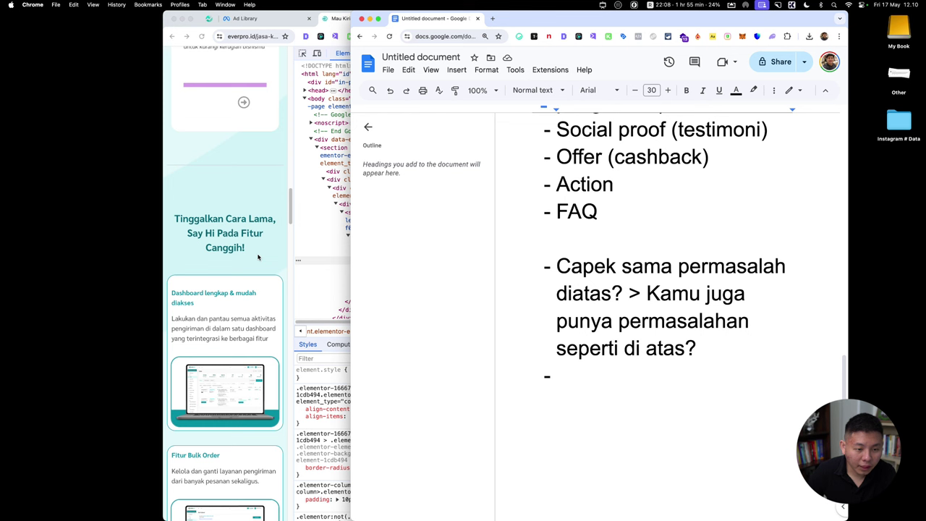
scroll(253, 297, down, 2)
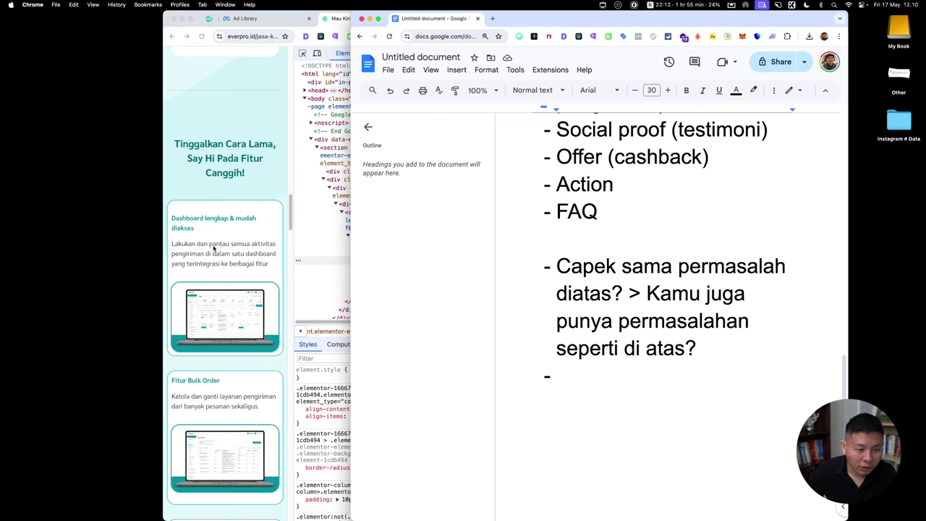
scroll(214, 248, down, 2)
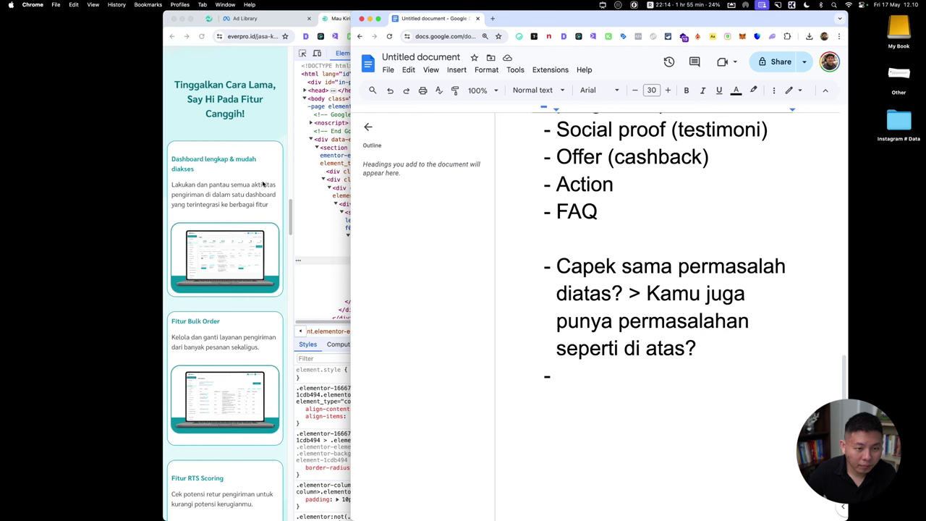
scroll(254, 263, down, 2)
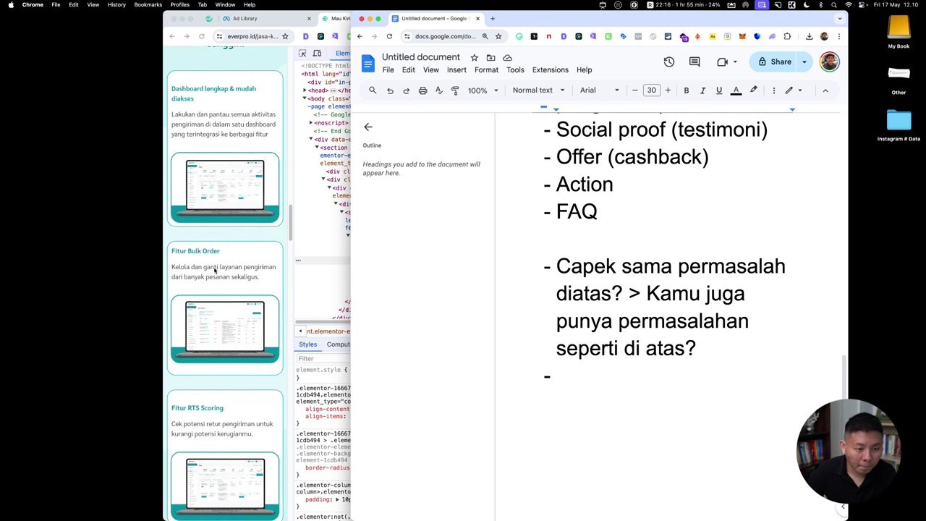
scroll(263, 265, down, 3)
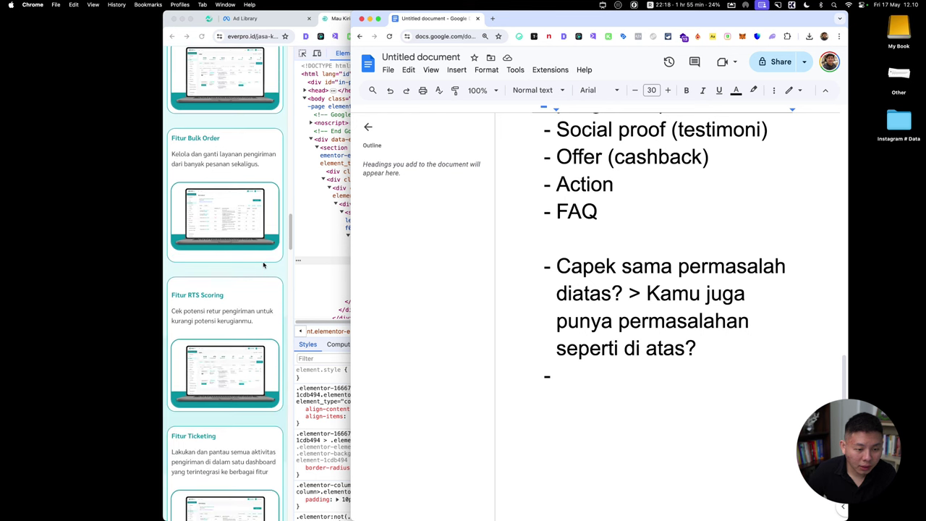
scroll(261, 264, down, 2)
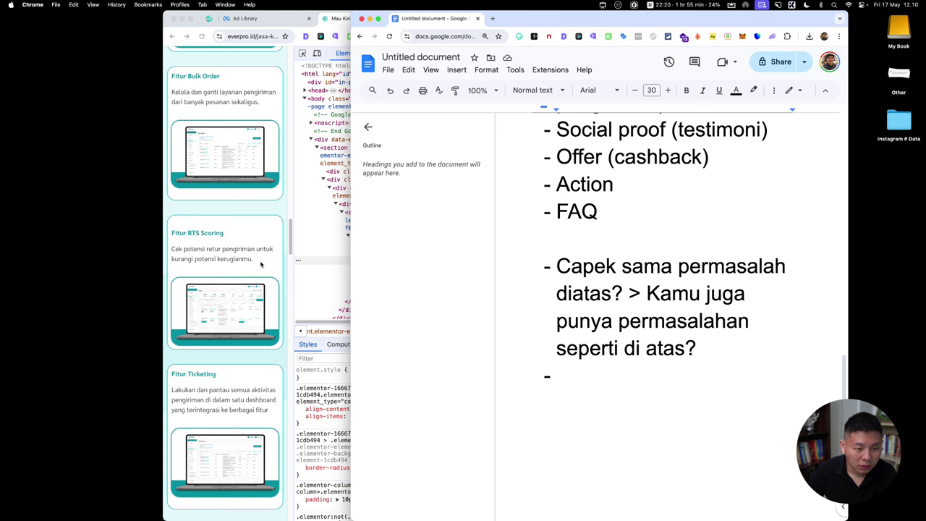
scroll(261, 264, down, 3)
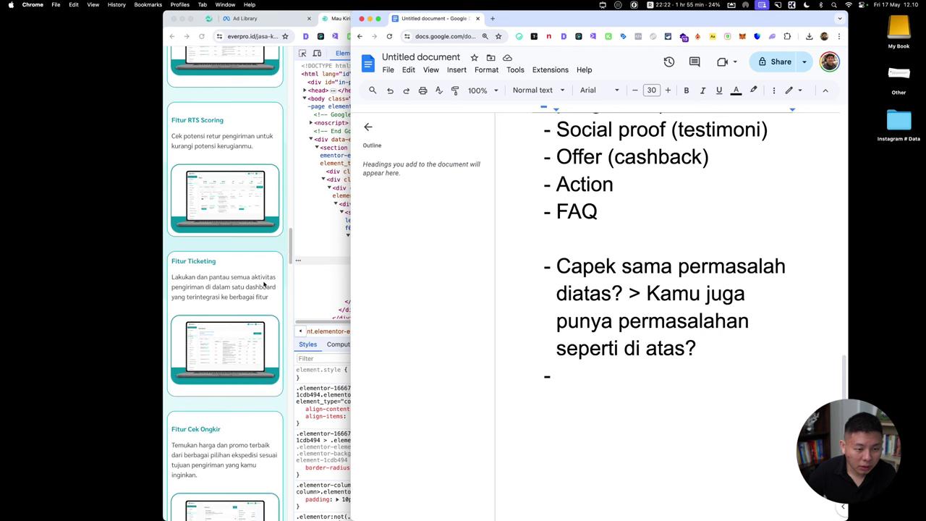
scroll(263, 285, down, 3)
scroll(261, 282, down, 3)
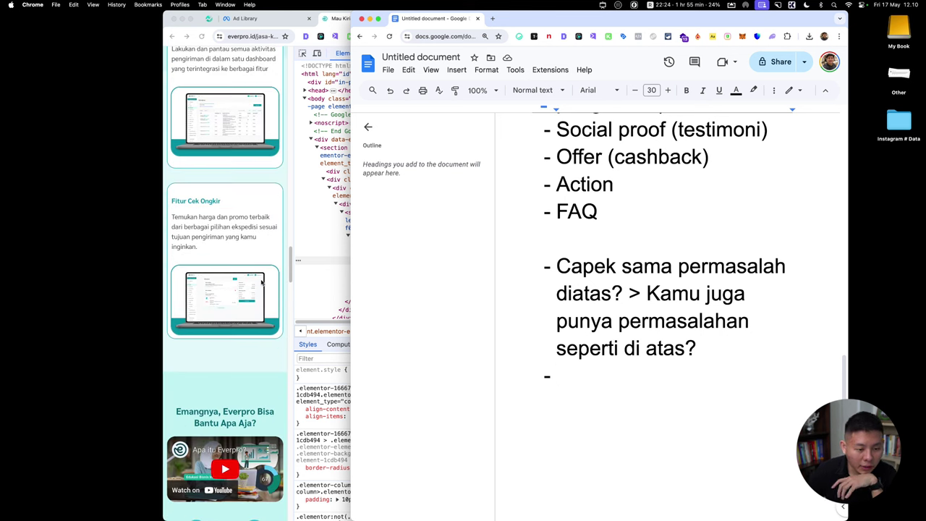
scroll(263, 273, down, 3)
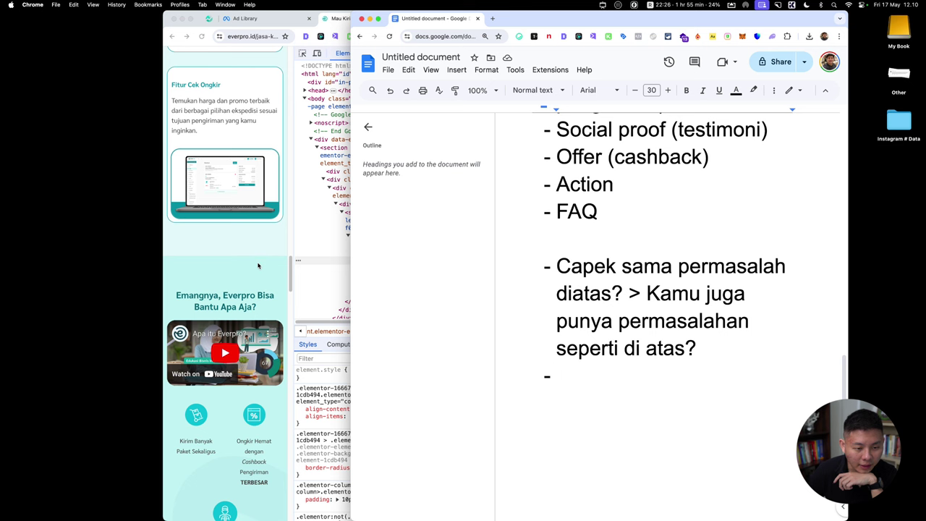
scroll(259, 268, down, 3)
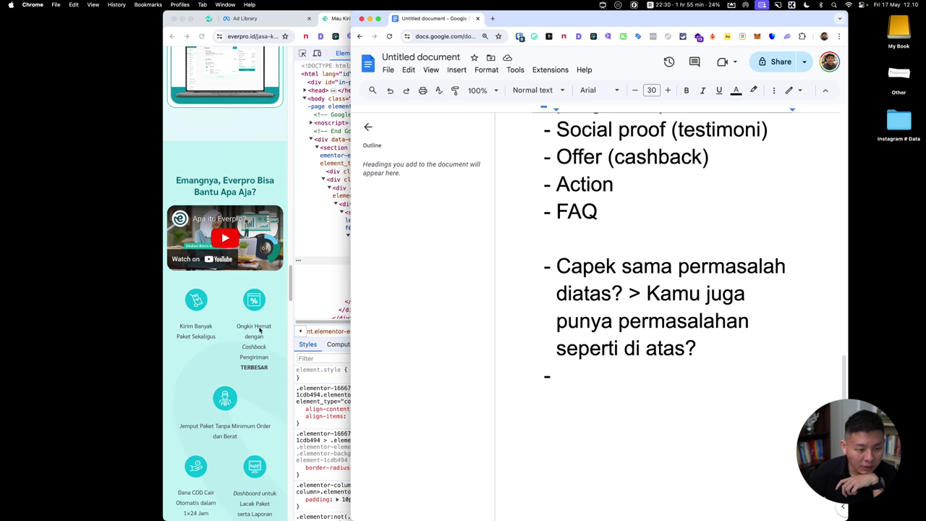
scroll(258, 329, down, 3)
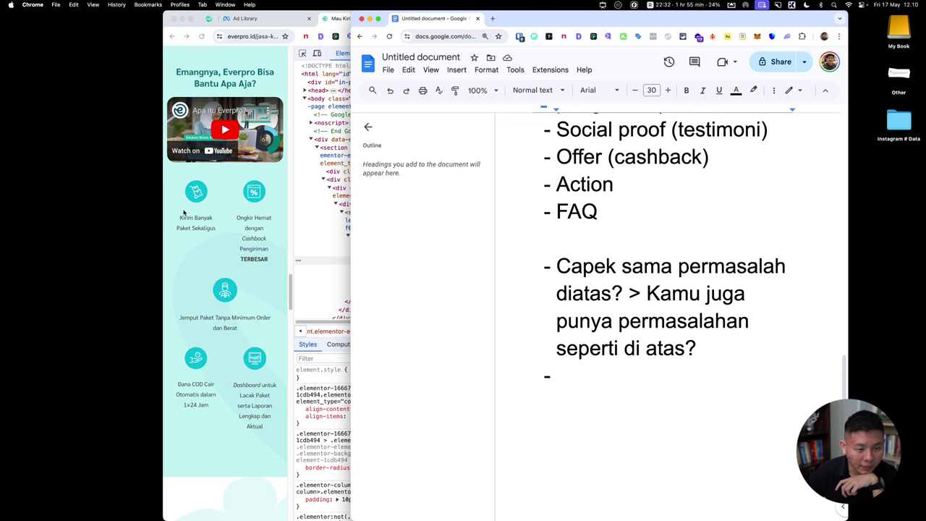
scroll(217, 253, down, 1)
scroll(246, 293, down, 2)
scroll(249, 292, down, 4)
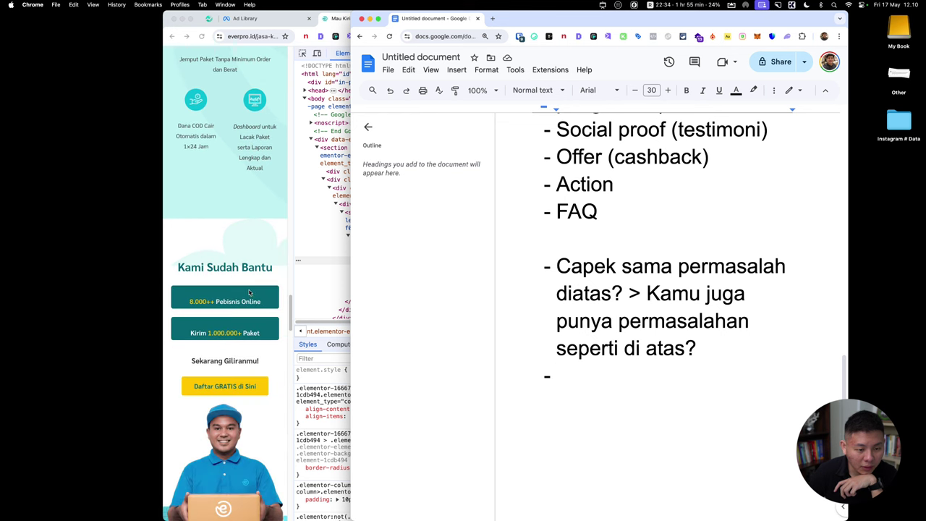
scroll(249, 292, down, 3)
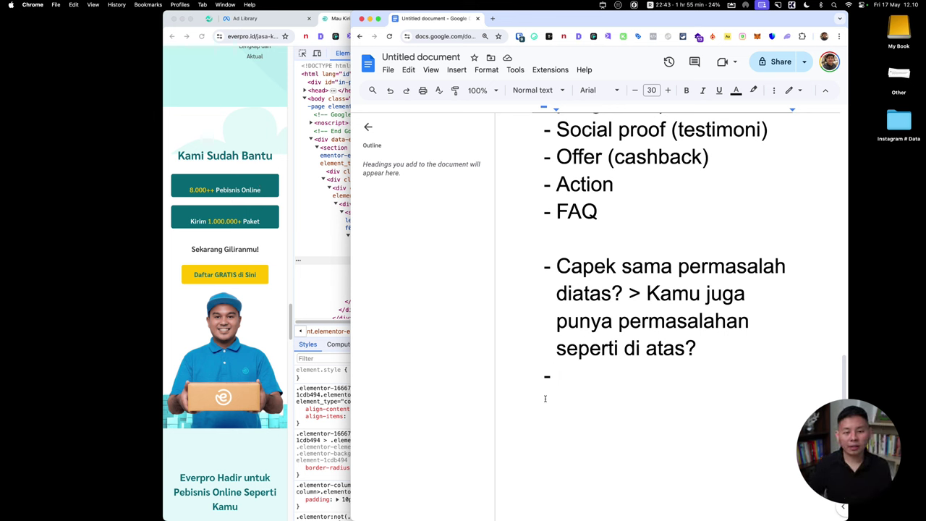
Step: Fill the empty dash bullet with '8.000++', replacing the '>8.000' draft
text(>8.0)
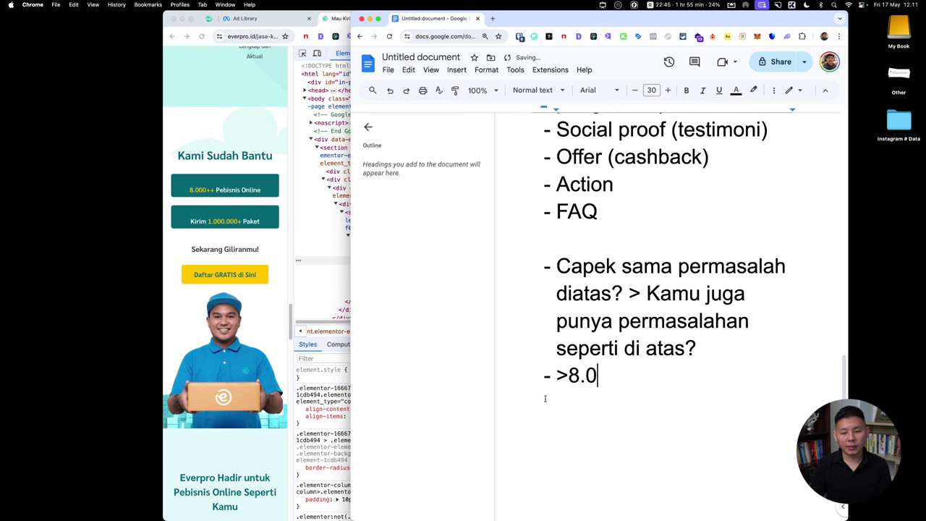
text(00)
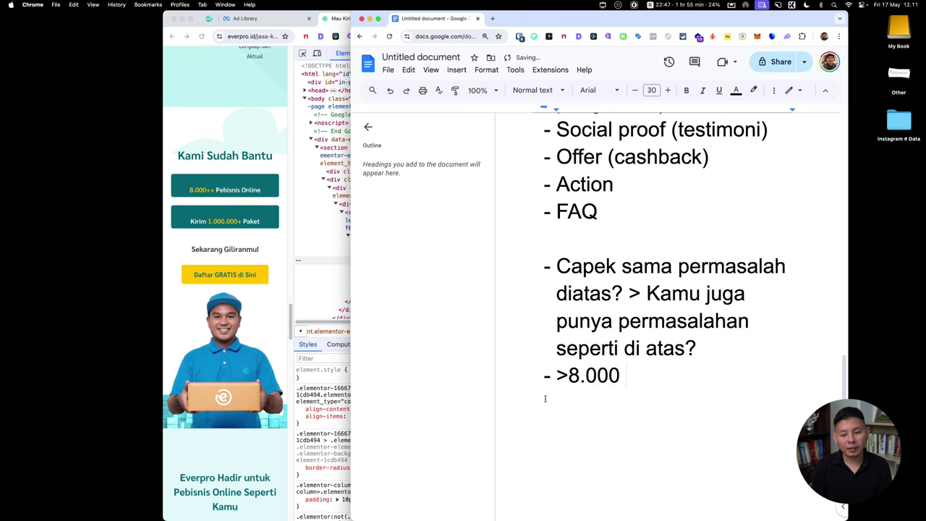
key(BackSpace)
key(BackSpace)
key(BackSpace)
key(BackSpace)
key(BackSpace)
key(BackSpace)
text(9.)
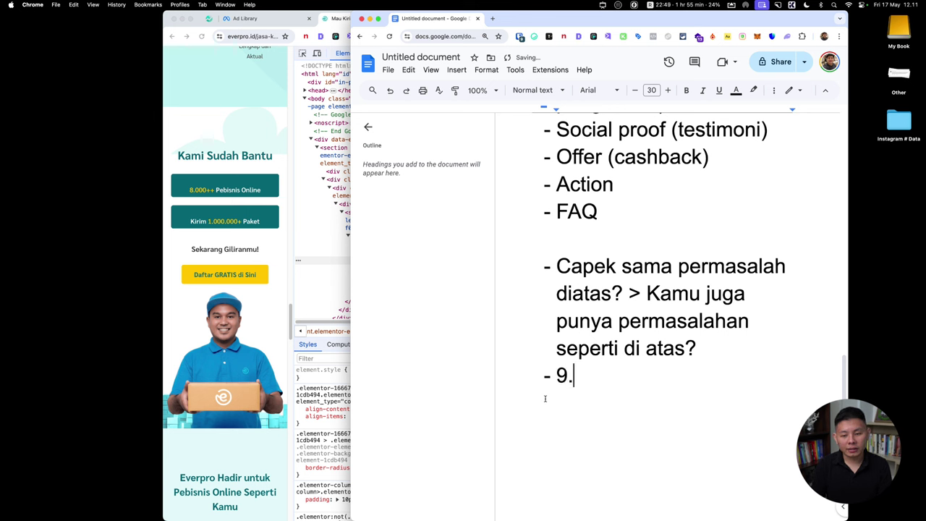
key(BackSpace)
key(BackSpace)
text(8,9)
key(BackSpace)
key(BackSpace)
key(BackSpace)
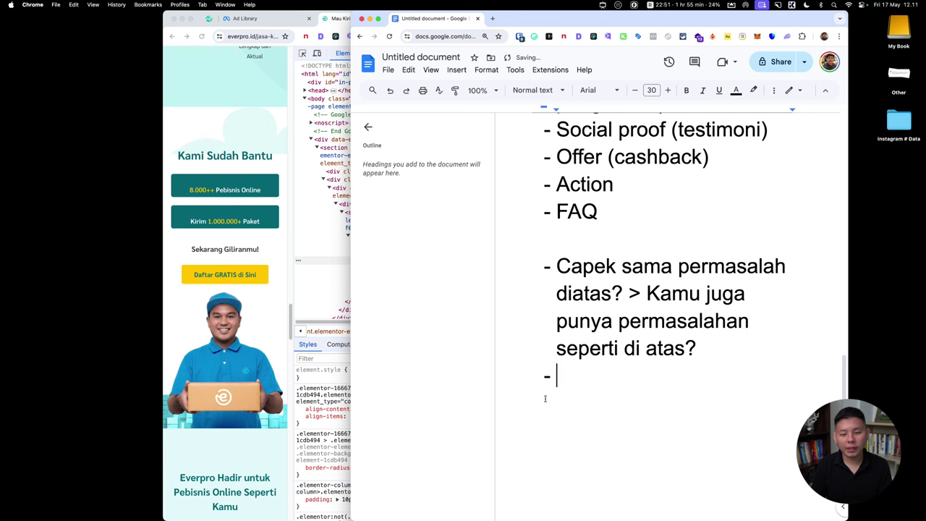
text(8.000+)
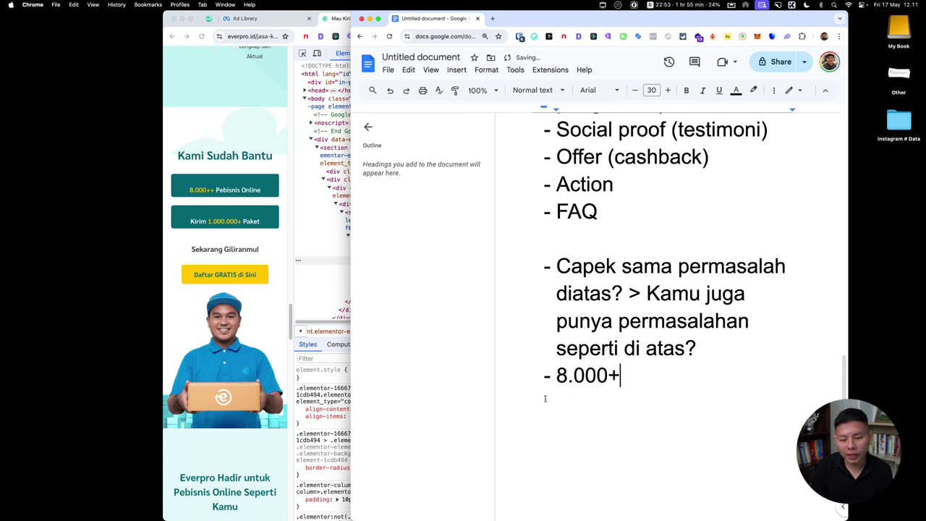
text(+)
Step: Start a new bullet below 8.000++ and bring up Everpro's 'Hadir untuk Pebisnis Online Seperti Kamu' testimonials
key(Return)
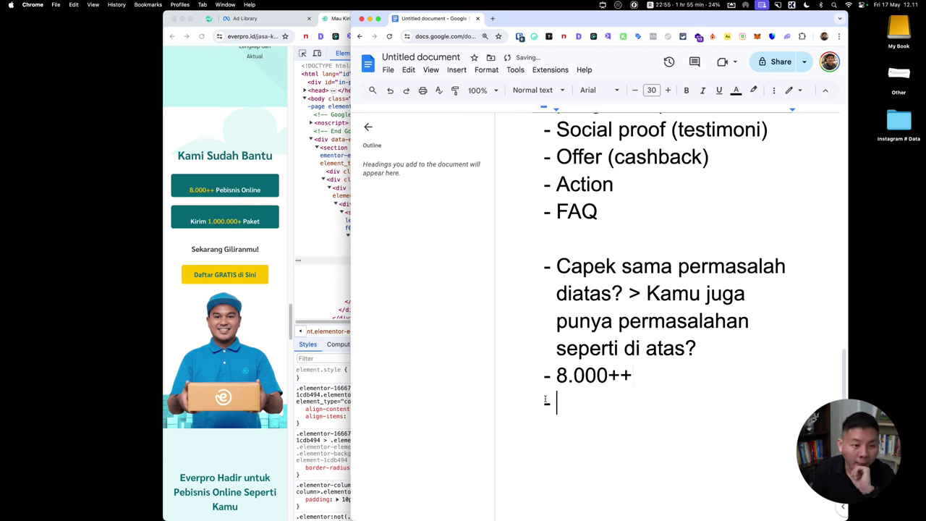
scroll(260, 268, down, 2)
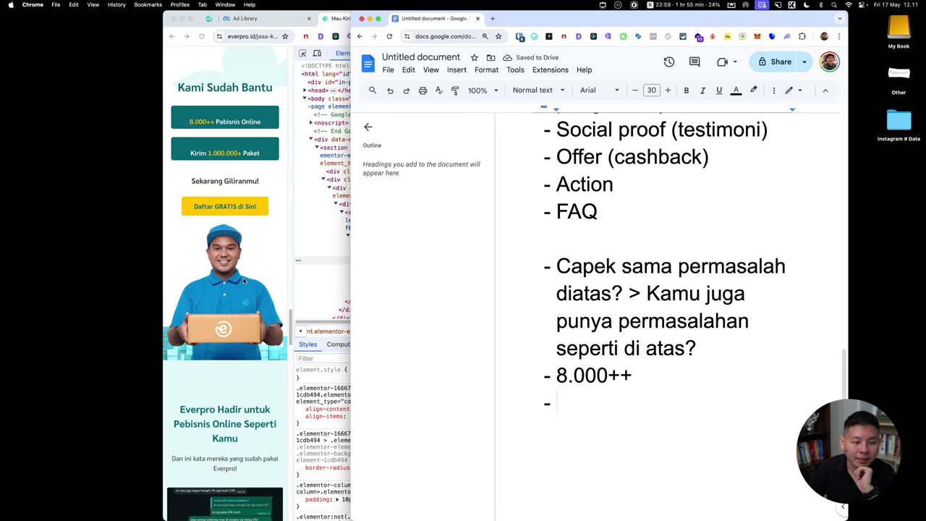
scroll(273, 274, down, 3)
scroll(245, 281, up, 5)
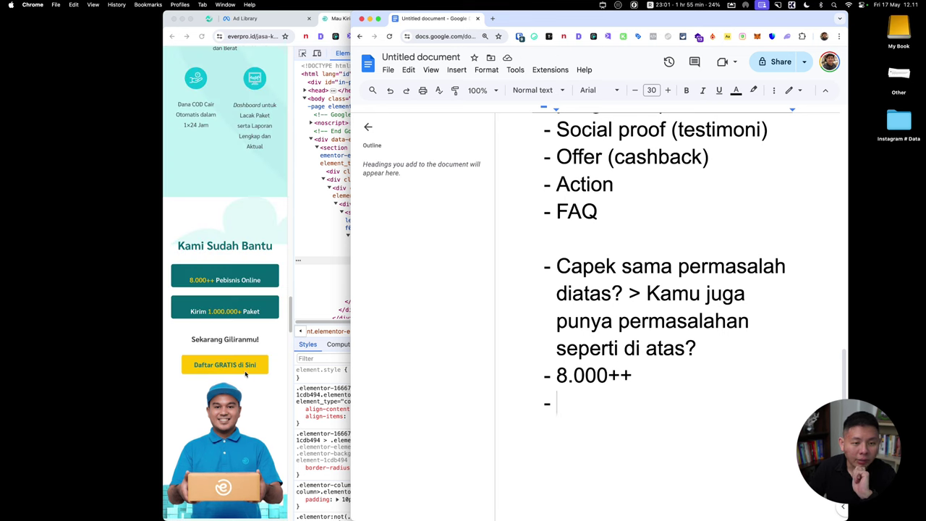
scroll(230, 363, up, 5)
scroll(231, 364, down, 3)
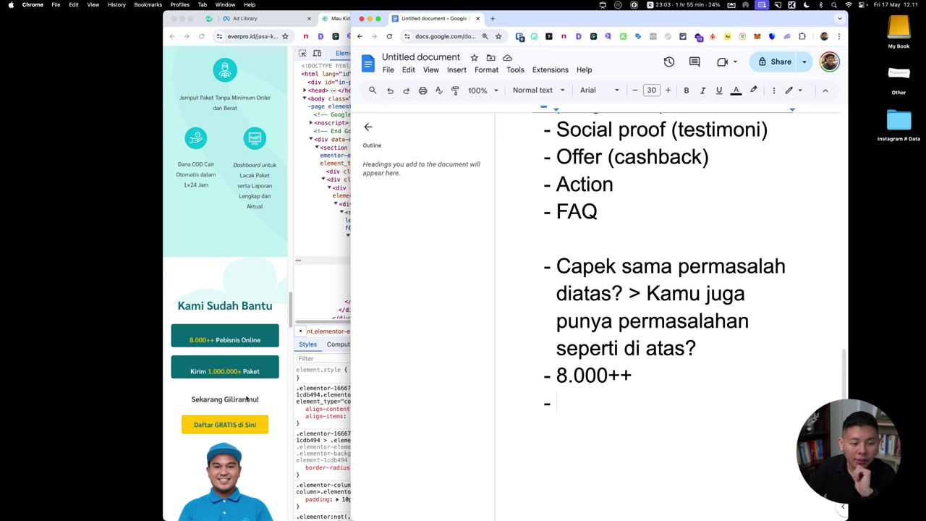
scroll(241, 441, down, 5)
scroll(241, 437, down, 5)
scroll(242, 435, down, 5)
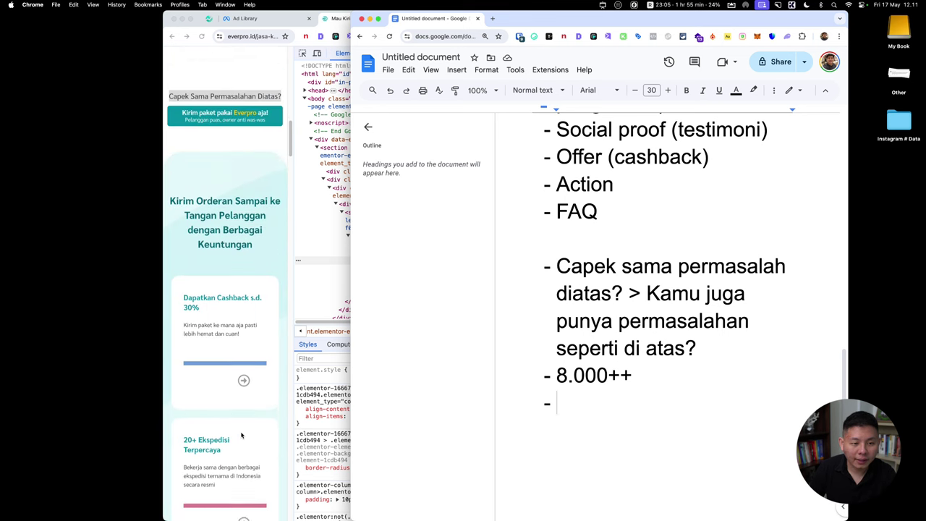
scroll(242, 435, up, 5)
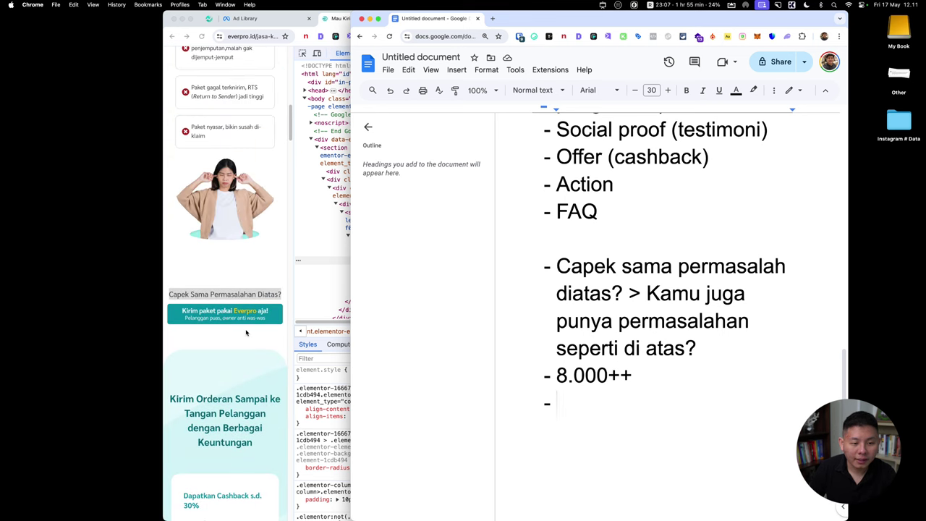
scroll(246, 332, up, 10)
scroll(213, 185, down, 5)
scroll(224, 203, down, 5)
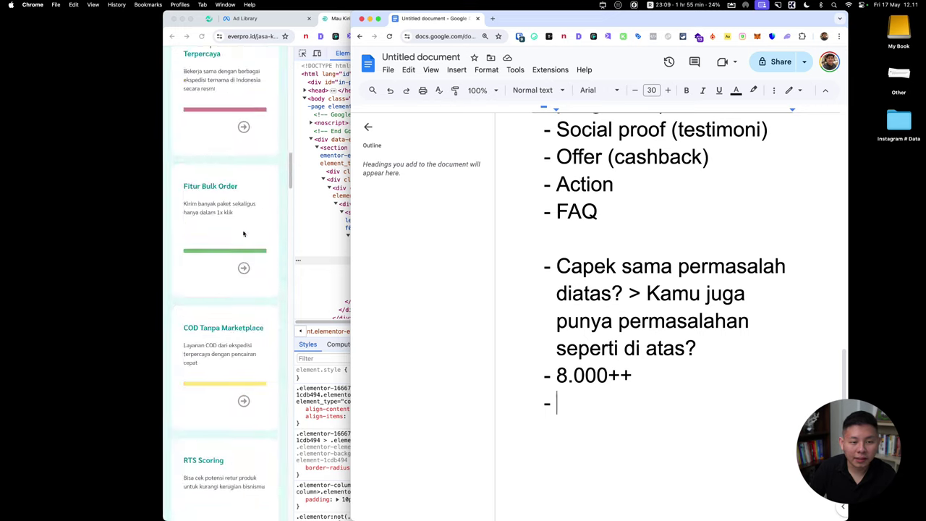
scroll(231, 217, down, 5)
scroll(243, 233, down, 5)
scroll(243, 234, down, 3)
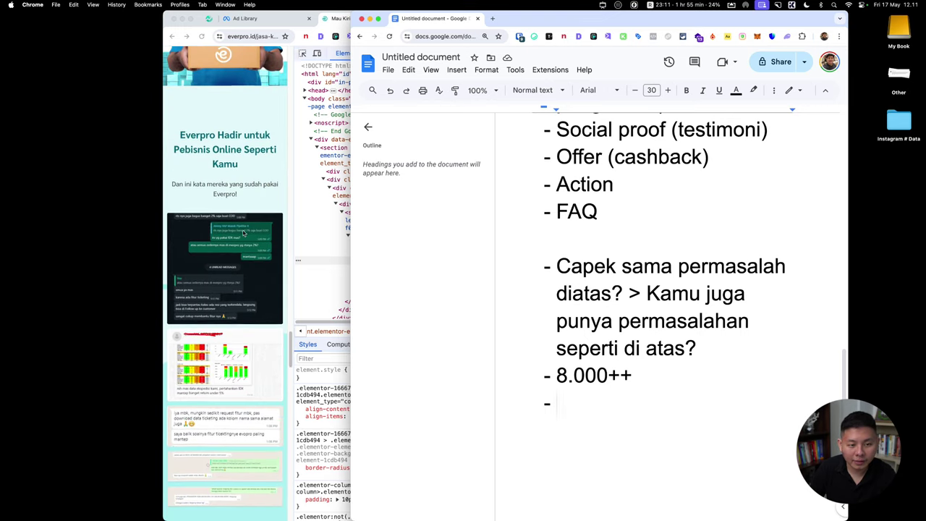
scroll(243, 233, up, 1)
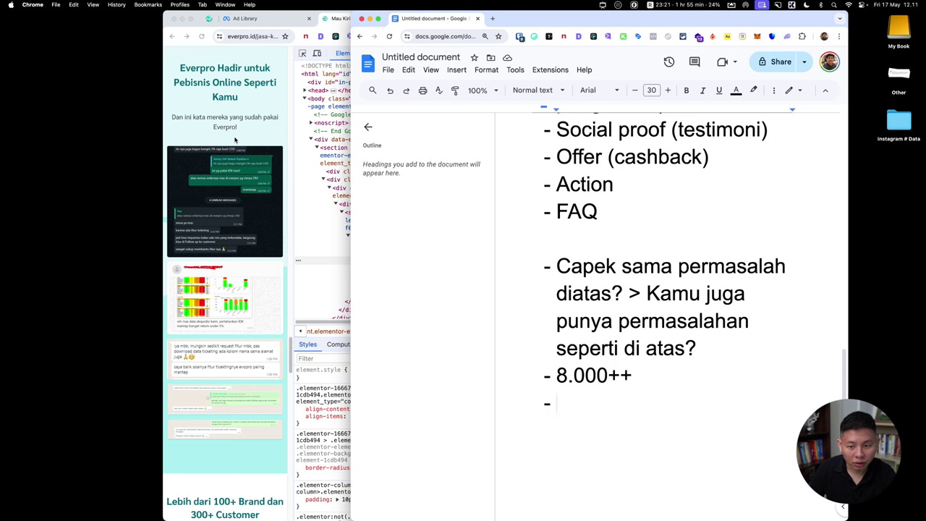
click(192, 122)
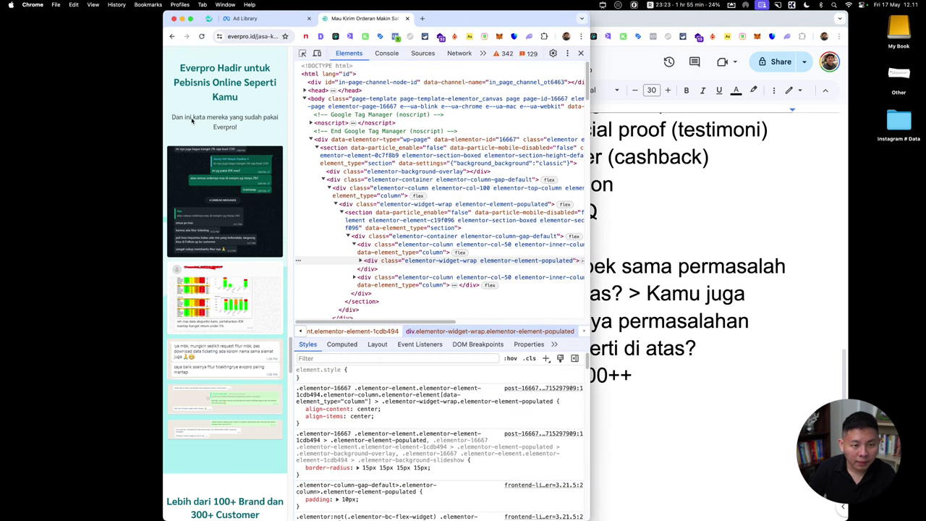
click(630, 285)
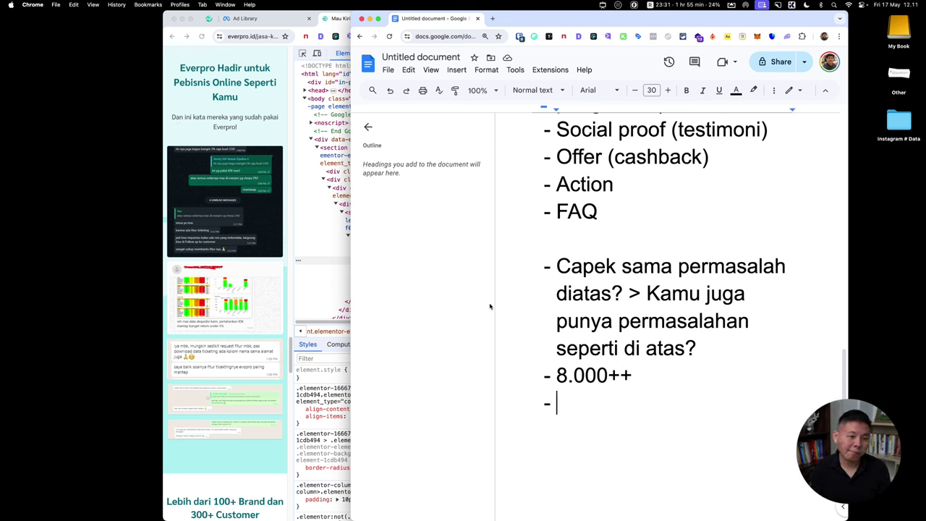
Step: Write the testimonial bullet 'Simak kata mereka yang sudah pakai Everpro!', fixing typos, then start a new bullet
text(Simak juga )
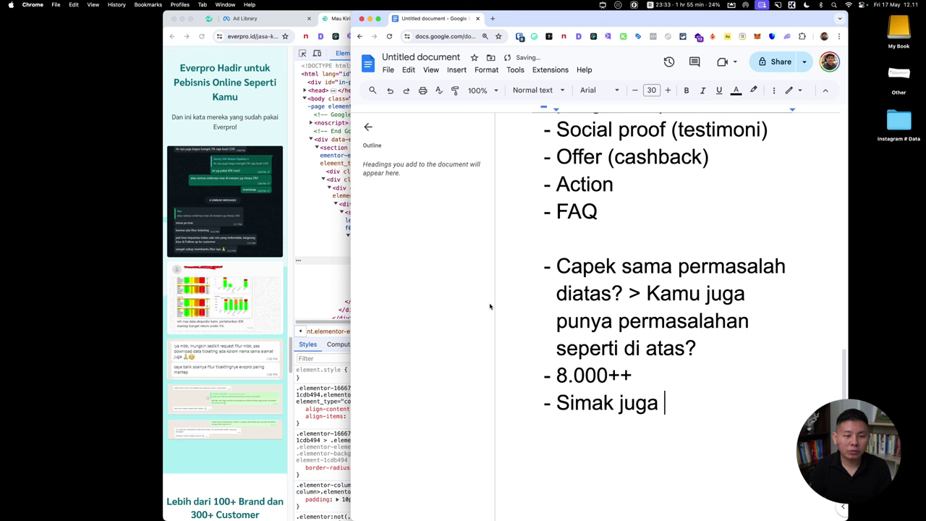
text(apa)
key(BackSpace)
key(BackSpace)
key(BackSpace)
key(BackSpace)
key(BackSpace)
key(BackSpace)
key(BackSpace)
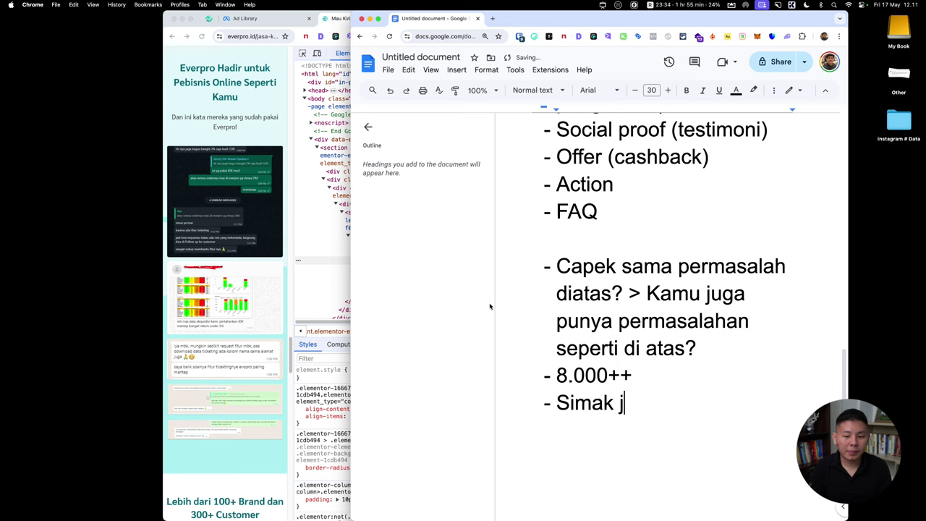
key(BackSpace)
text(kata mereka yan)
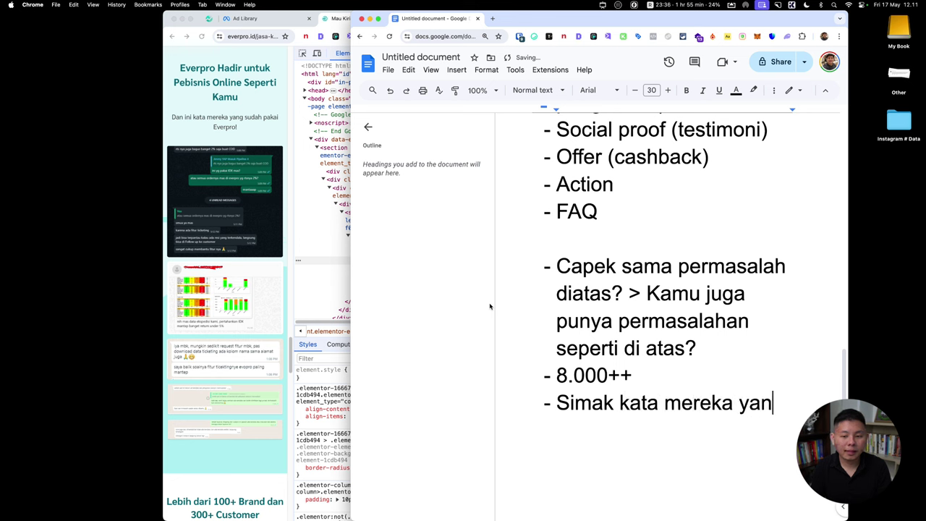
text(g sudah percaya)
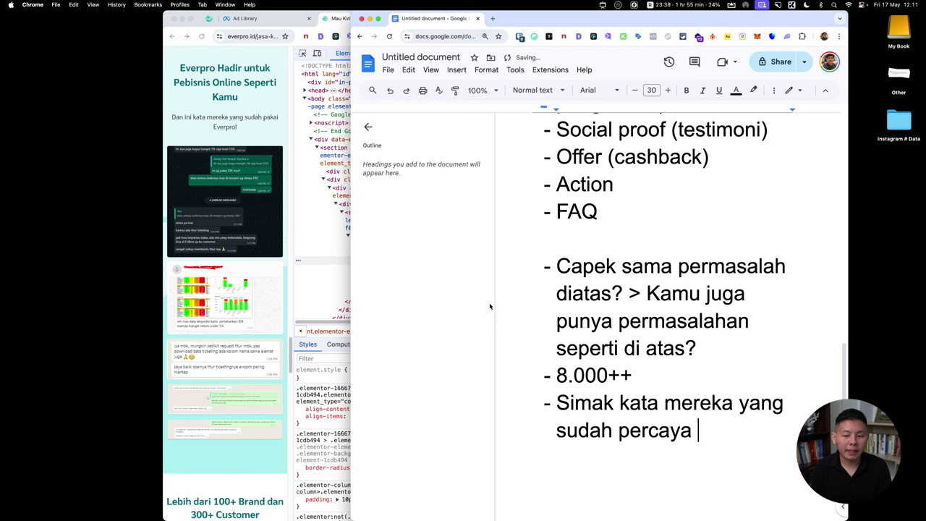
key(BackSpace)
key(BackSpace)
key(BackSpace)
key(BackSpace)
key(BackSpace)
key(BackSpace)
key(BackSpace)
text(akai )
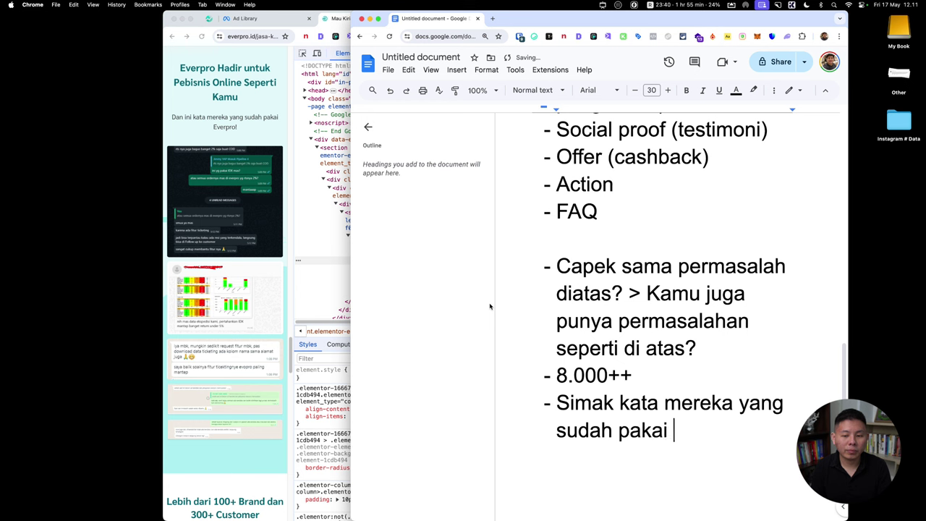
text(Ever)
key(BackSpace)
text(erpor)
key(BackSpace)
key(BackSpace)
text(ro)
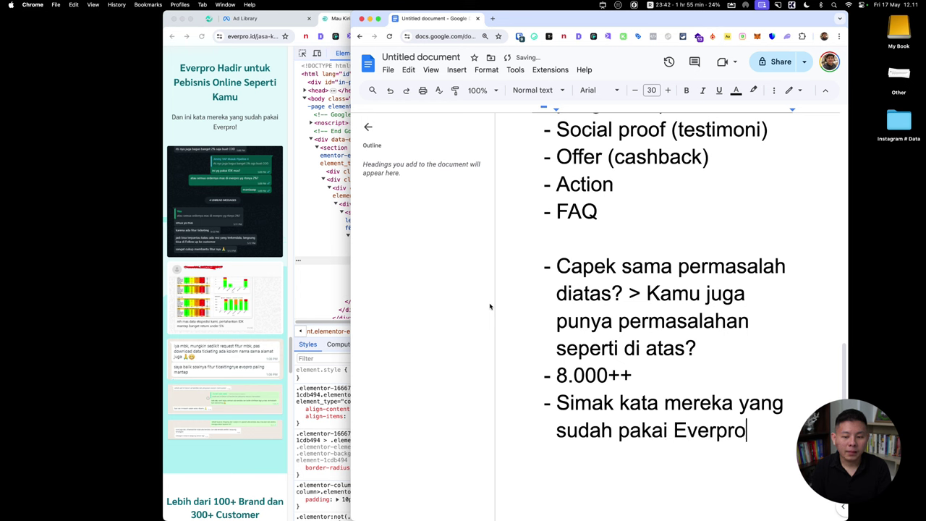
text(!)
key(Return)
Step: Scroll the Everpro web page down to the cashback offer and FAQ section
scroll(222, 199, down, 3)
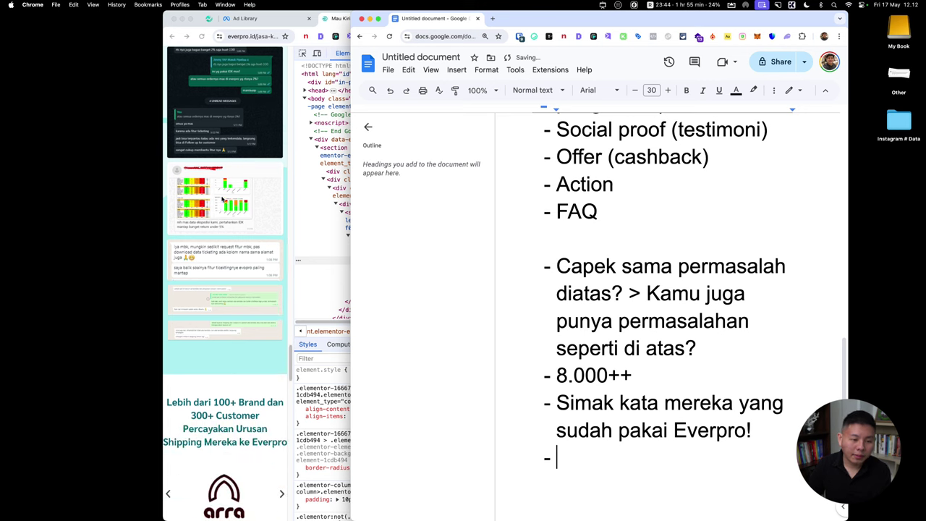
scroll(225, 202, down, 3)
scroll(231, 217, down, 2)
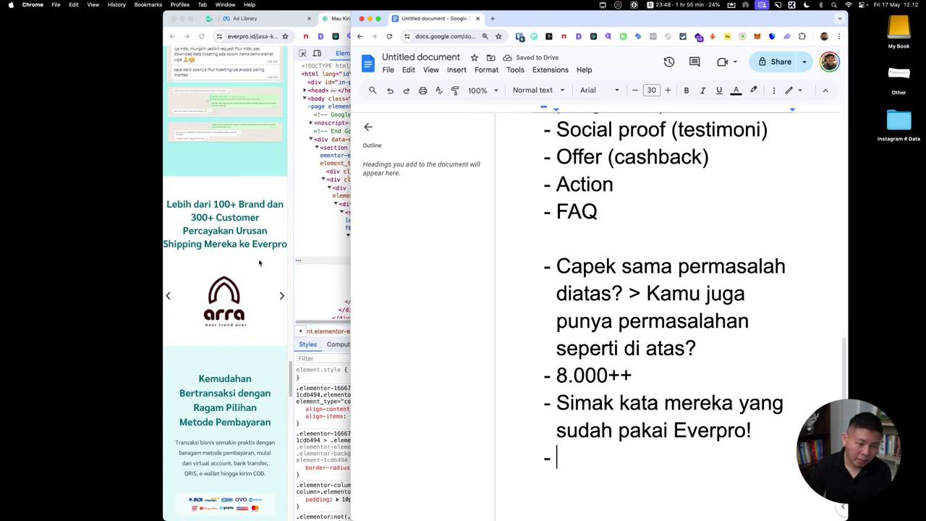
scroll(259, 263, down, 1)
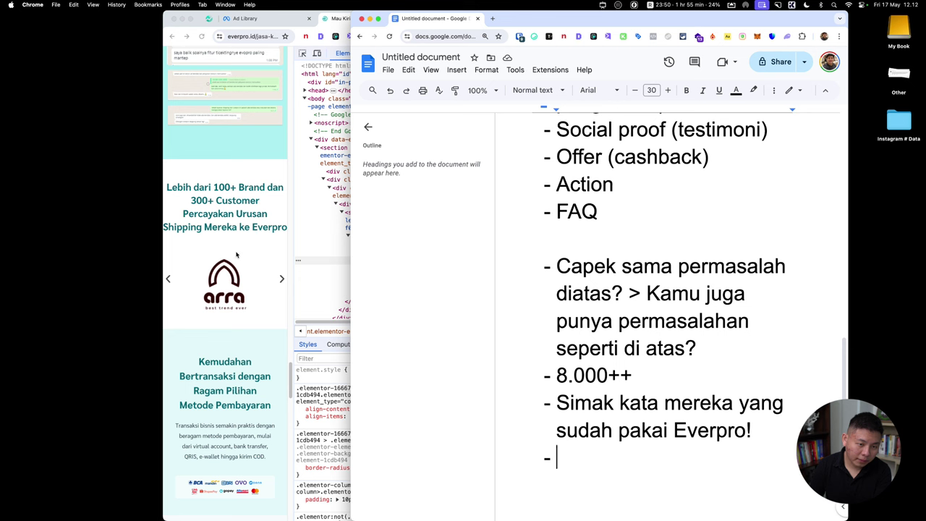
scroll(258, 262, down, 2)
scroll(257, 270, down, 3)
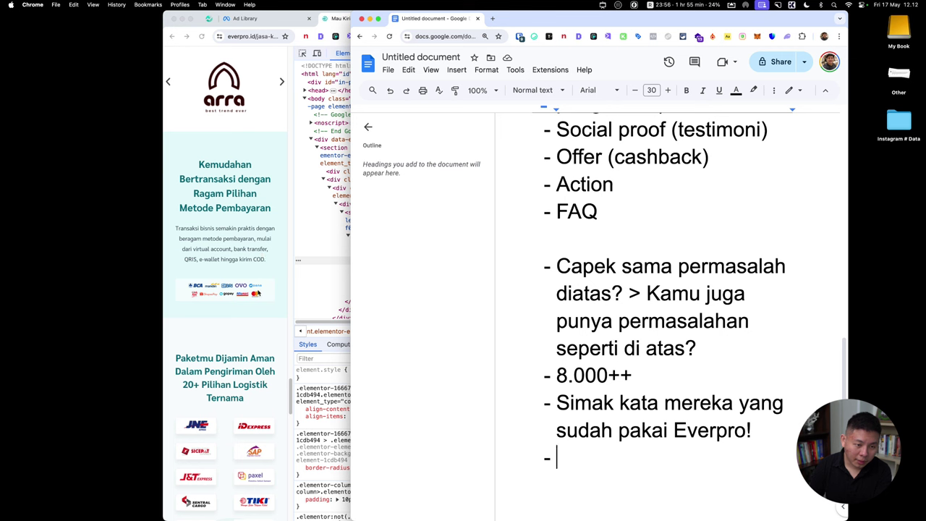
scroll(252, 255, down, 3)
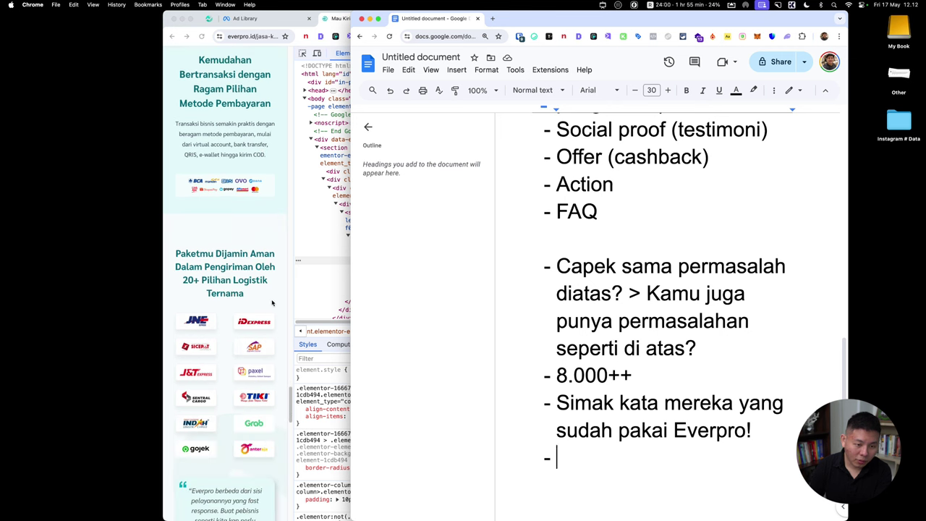
scroll(272, 302, down, 2)
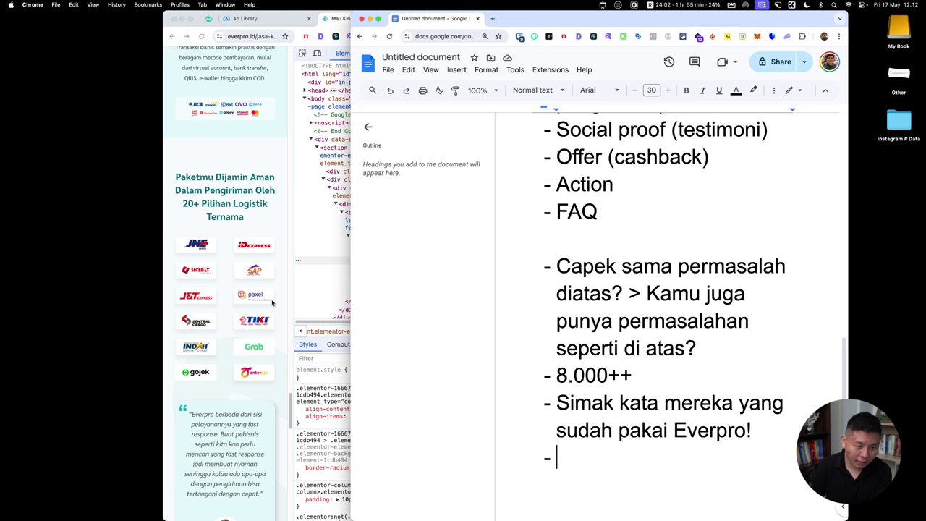
scroll(271, 302, down, 5)
scroll(272, 303, down, 5)
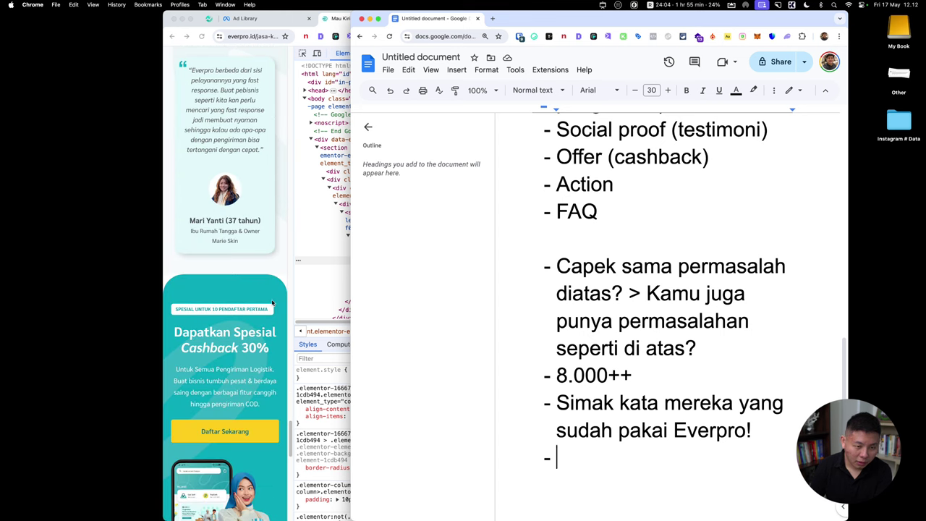
scroll(272, 302, down, 3)
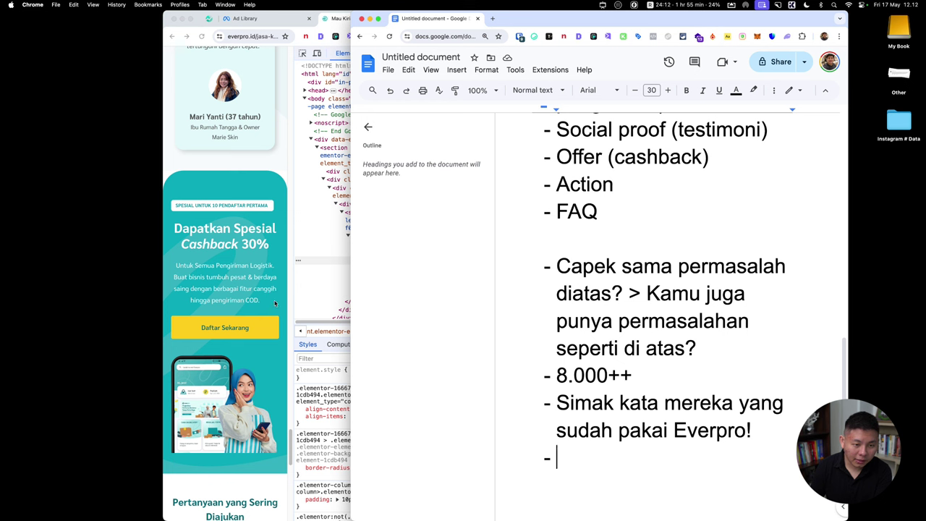
scroll(275, 303, down, 2)
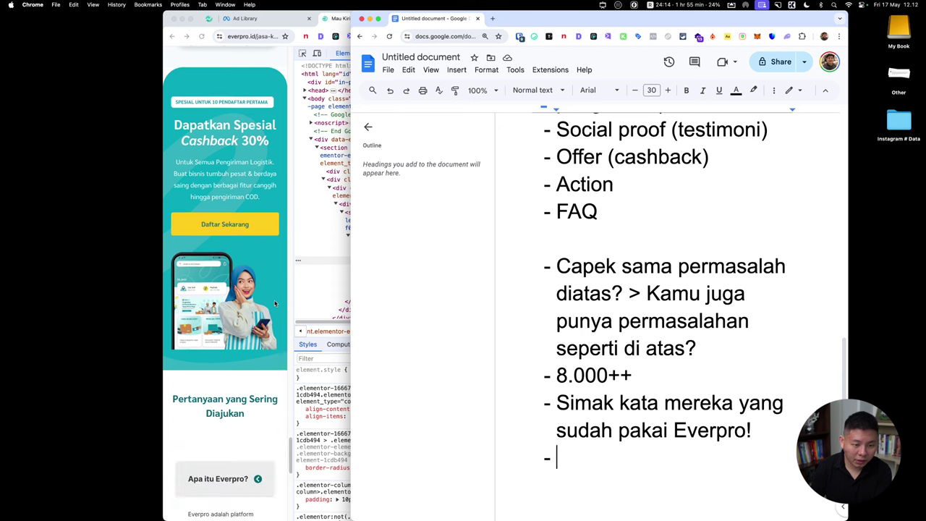
scroll(275, 303, down, 3)
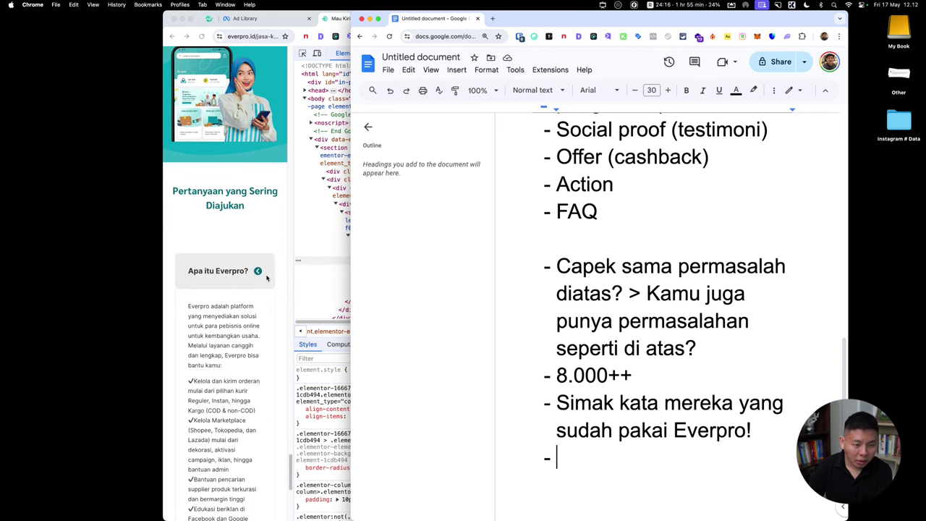
Step: Collapse the 'Apa itu Everpro?' FAQ answer, then return to the outline document
click(258, 272)
click(257, 271)
scroll(261, 318, down, 2)
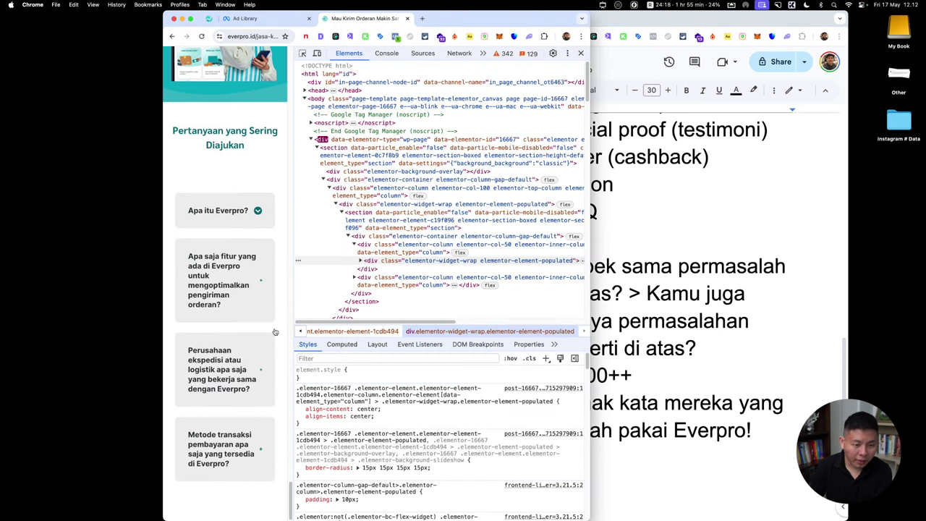
scroll(261, 327, up, 2)
scroll(261, 327, up, 3)
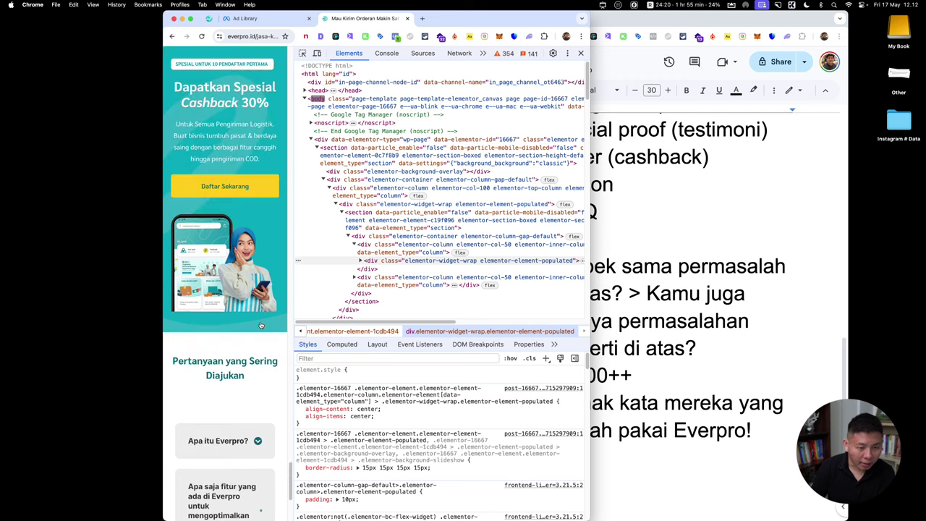
scroll(261, 325, down, 1)
scroll(261, 325, down, 4)
scroll(261, 325, down, 1)
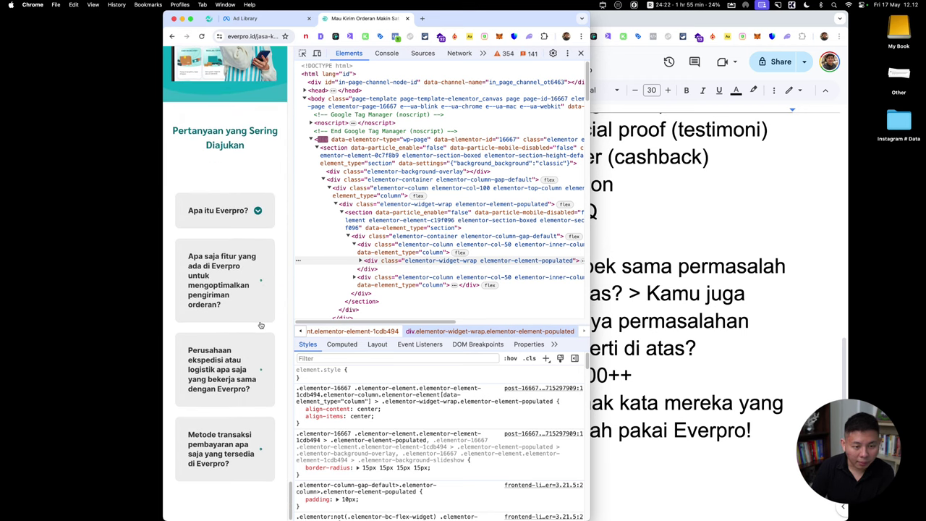
click(732, 322)
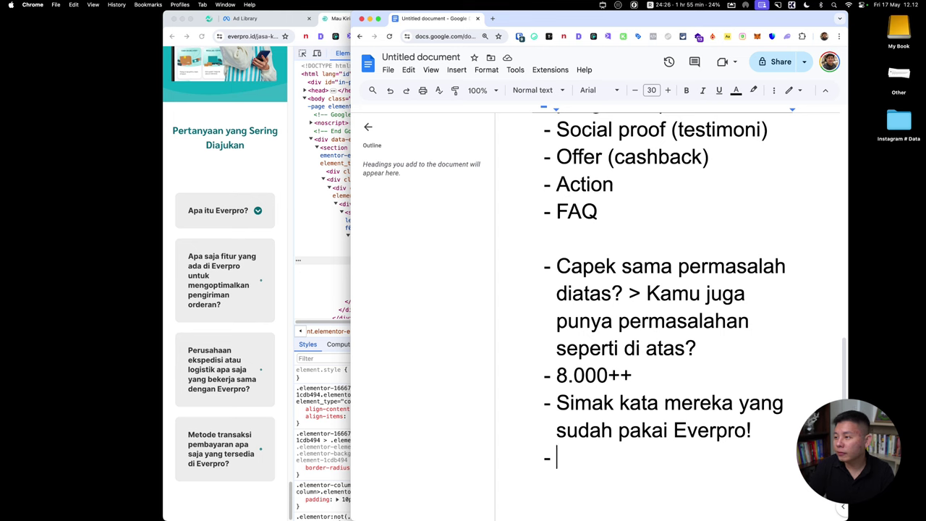
Step: Remove the dash from the empty bullet under 'Simak kata mereka yang sudah pakai Everpro!'
scroll(758, 307, down, 3)
scroll(758, 307, up, 10)
scroll(233, 187, up, 5)
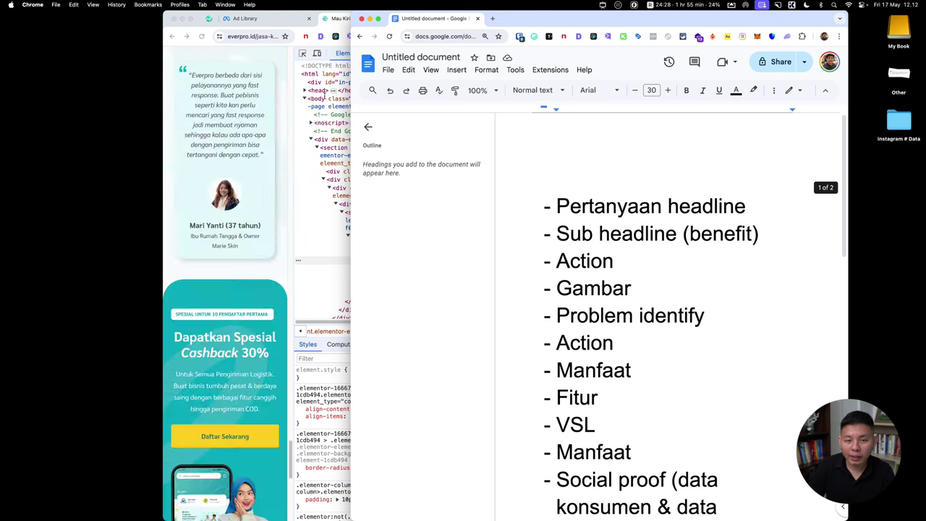
scroll(233, 187, up, 5)
scroll(233, 187, up, 5)
scroll(233, 187, up, 5)
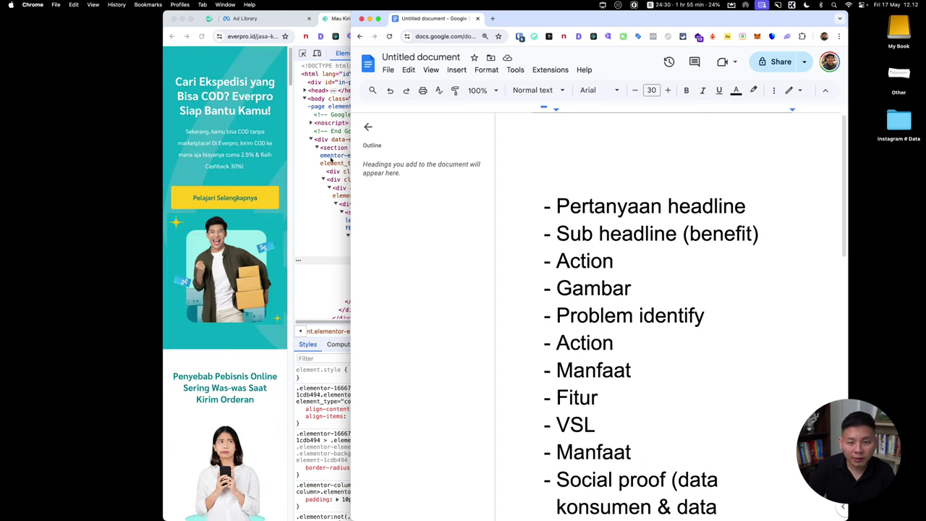
scroll(653, 198, down, 3)
scroll(637, 203, down, 1)
scroll(607, 208, down, 2)
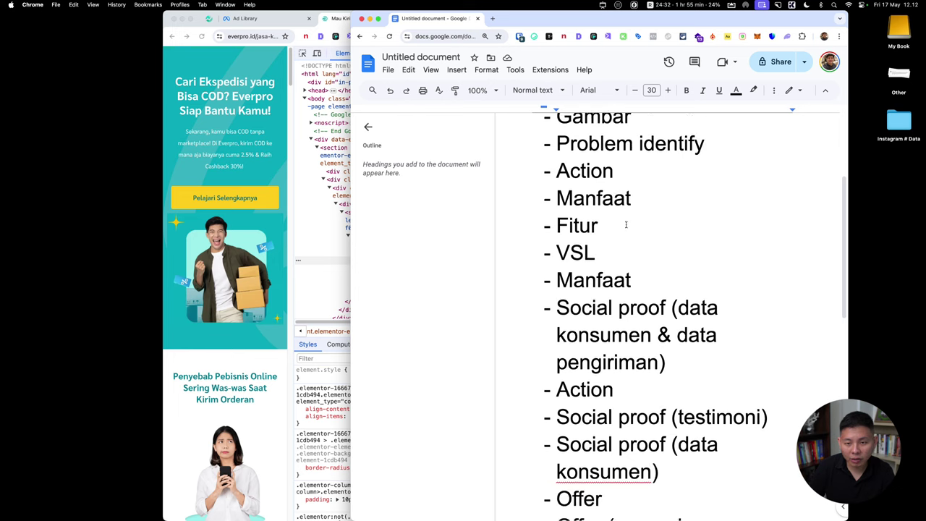
scroll(570, 215, down, 4)
scroll(570, 214, up, 1)
scroll(630, 199, down, 5)
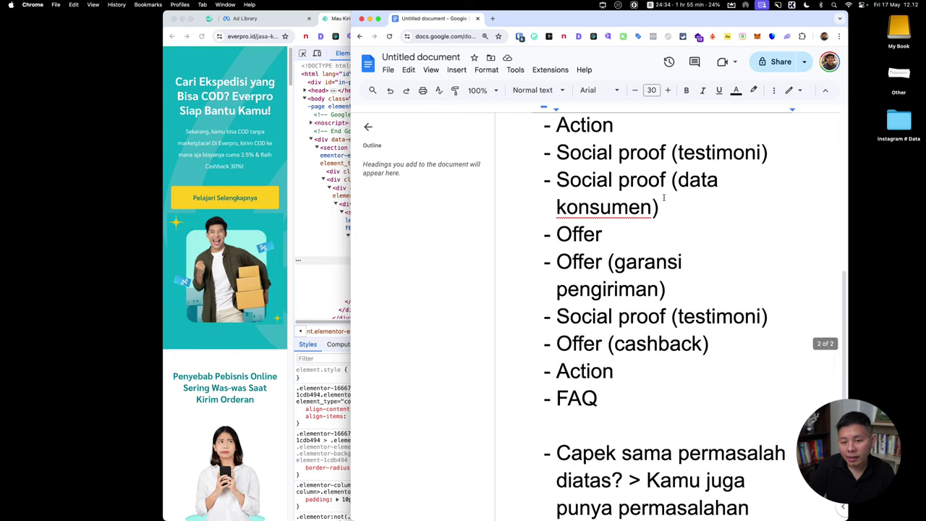
scroll(628, 290, down, 5)
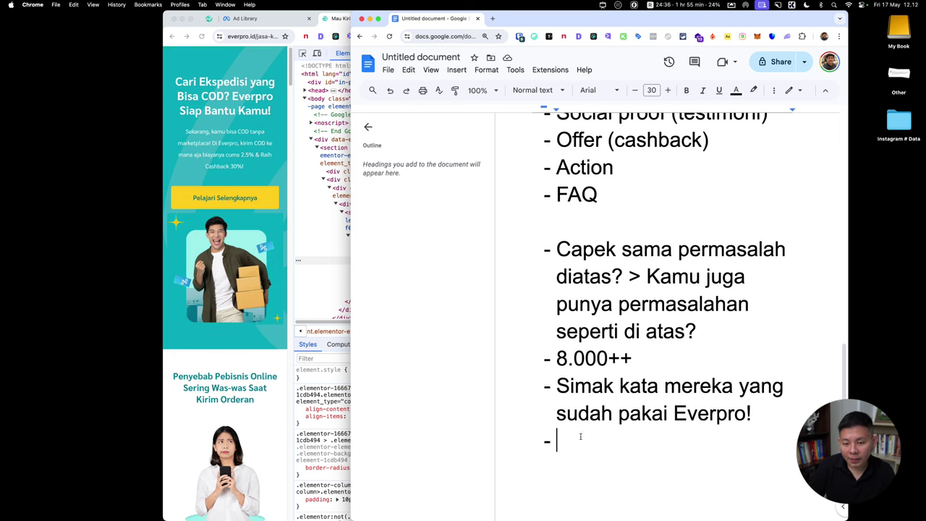
key(BackSpace)
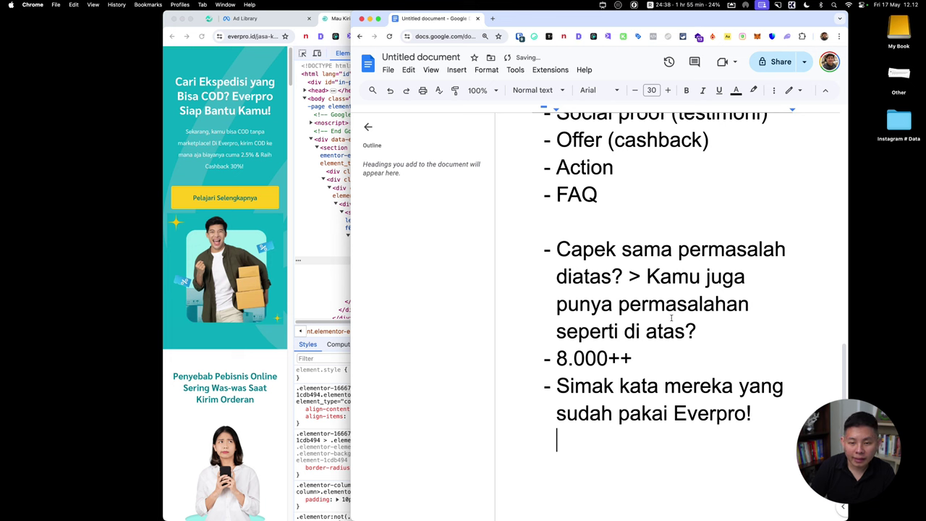